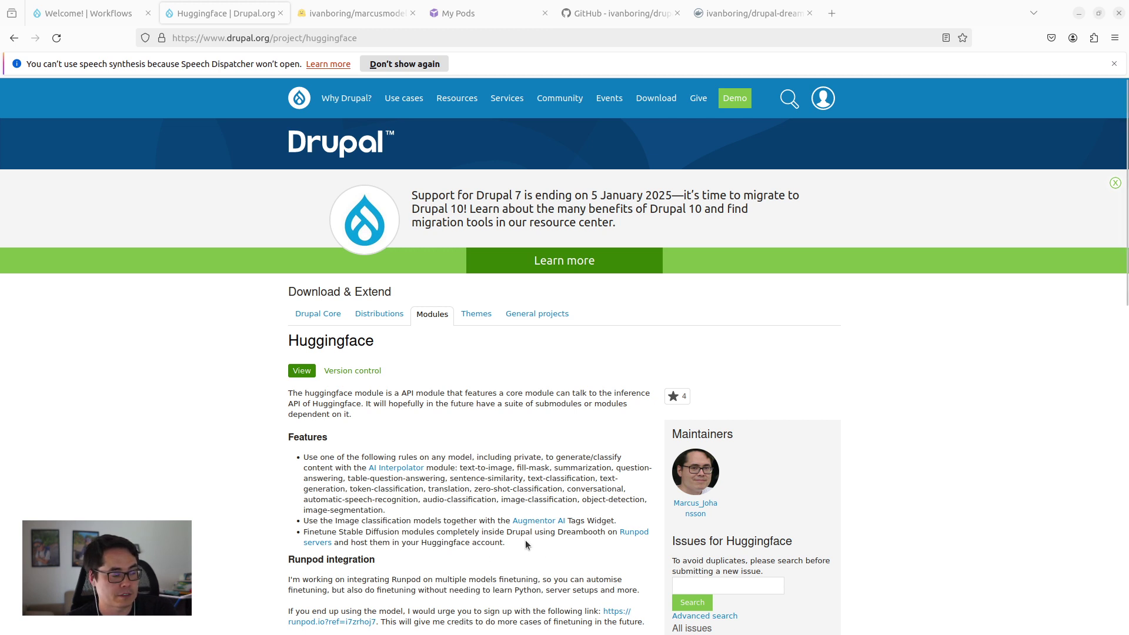
Step: Point out the Stable Diffusion finetuning feature, then view the private DreamBooth model's Taj Mahal test result
{"action": "left_click_drag", "start_coordinate": [525, 540], "coordinate": [289, 538]}
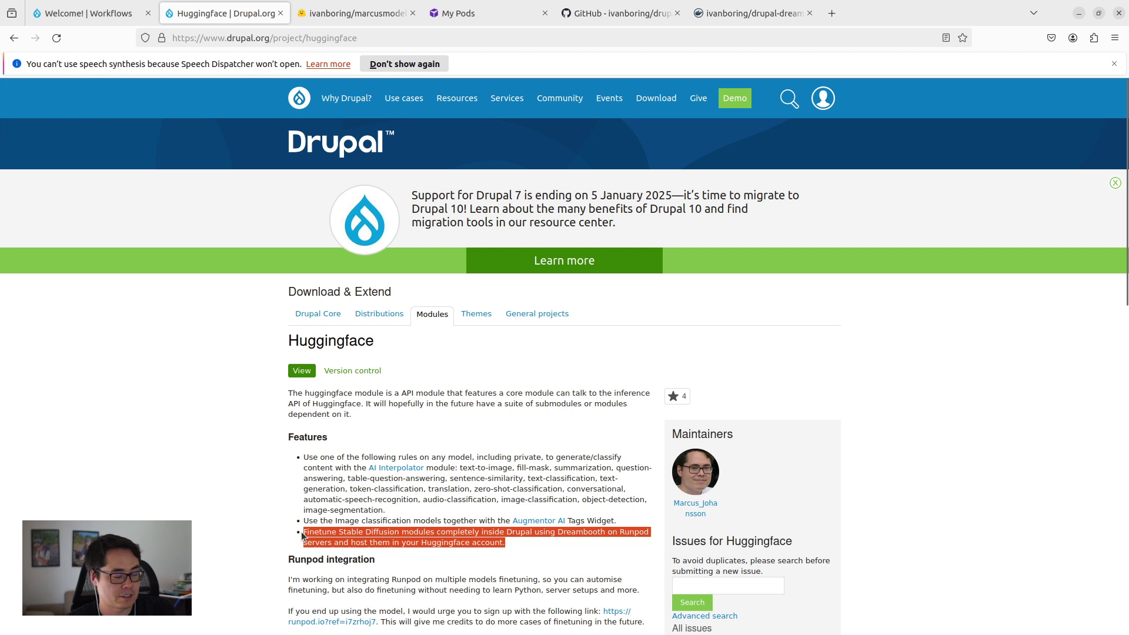
{"action": "left_click", "coordinate": [262, 542]}
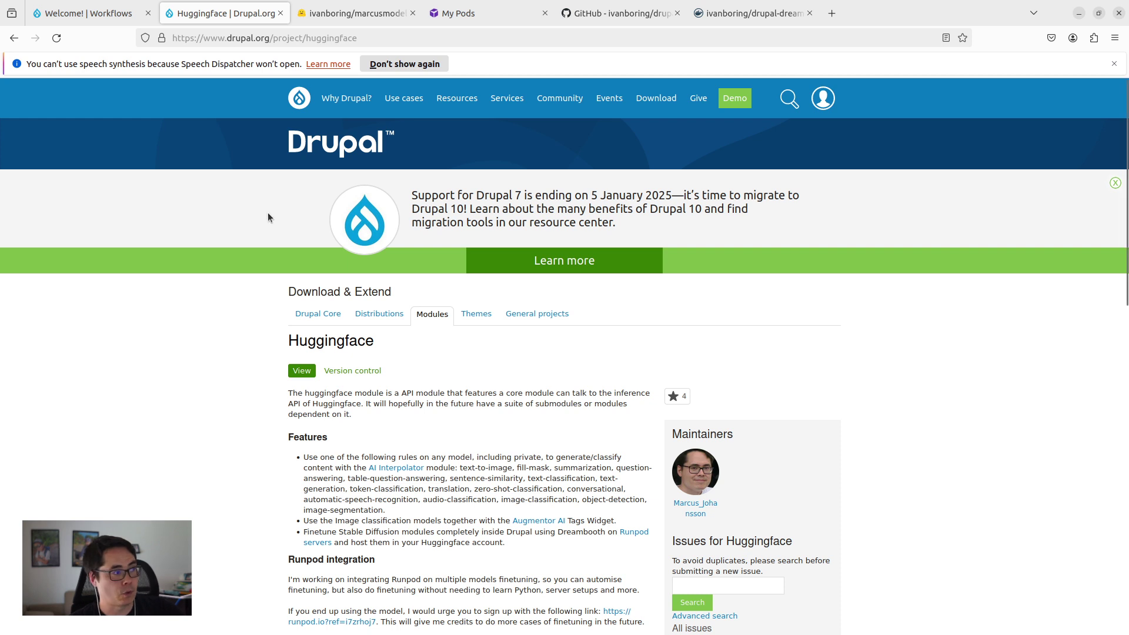
{"action": "left_click", "coordinate": [354, 4]}
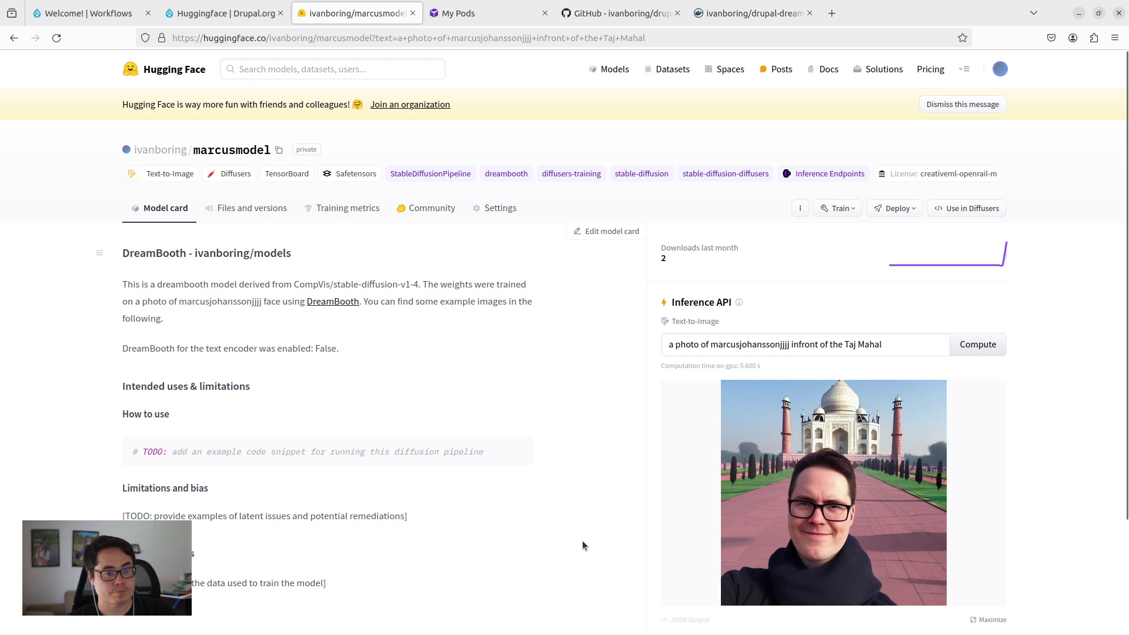
{"action": "left_click", "coordinate": [246, 20]}
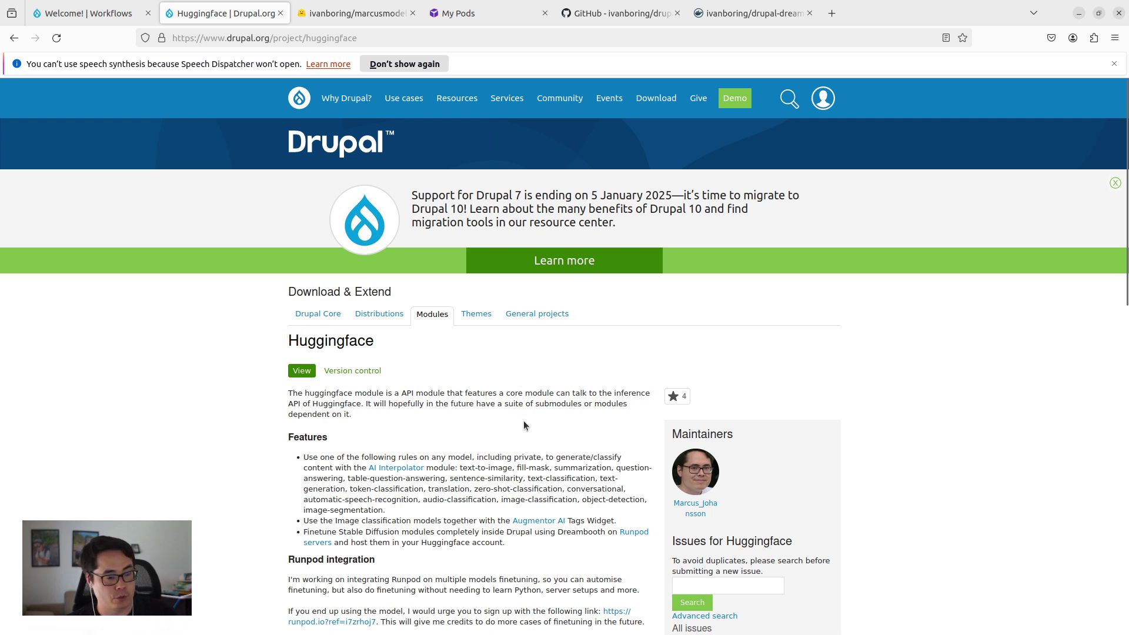
Step: Confirm RunPod has no pods, then view the ivanboring/drupal-dreambooth-finetune Docker Hub image page
{"action": "left_click", "coordinate": [465, 14]}
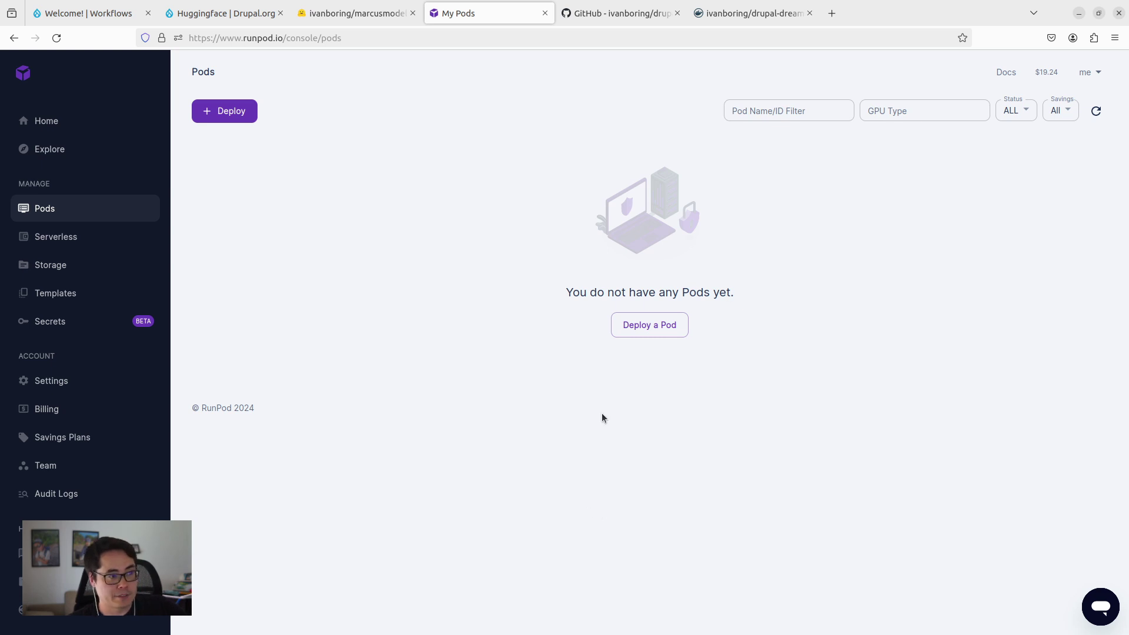
{"action": "left_click", "coordinate": [752, 13]}
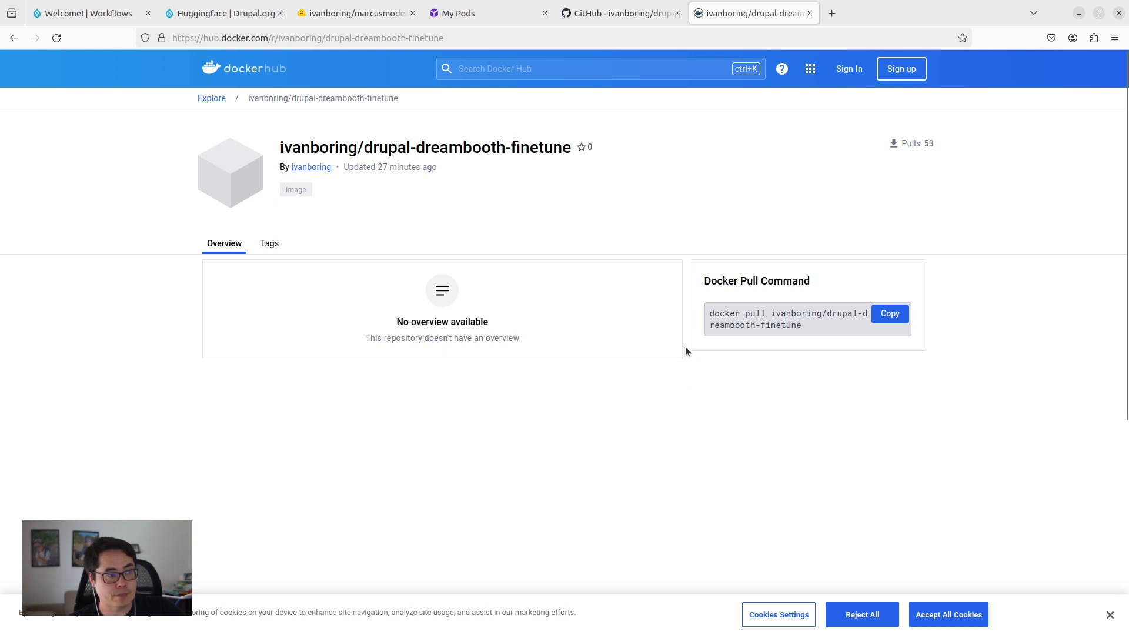
Step: Review the drupal-dreambooth-finetune GitHub repository's Dockerfile, shell scripts and README
{"action": "left_click", "coordinate": [623, 14]}
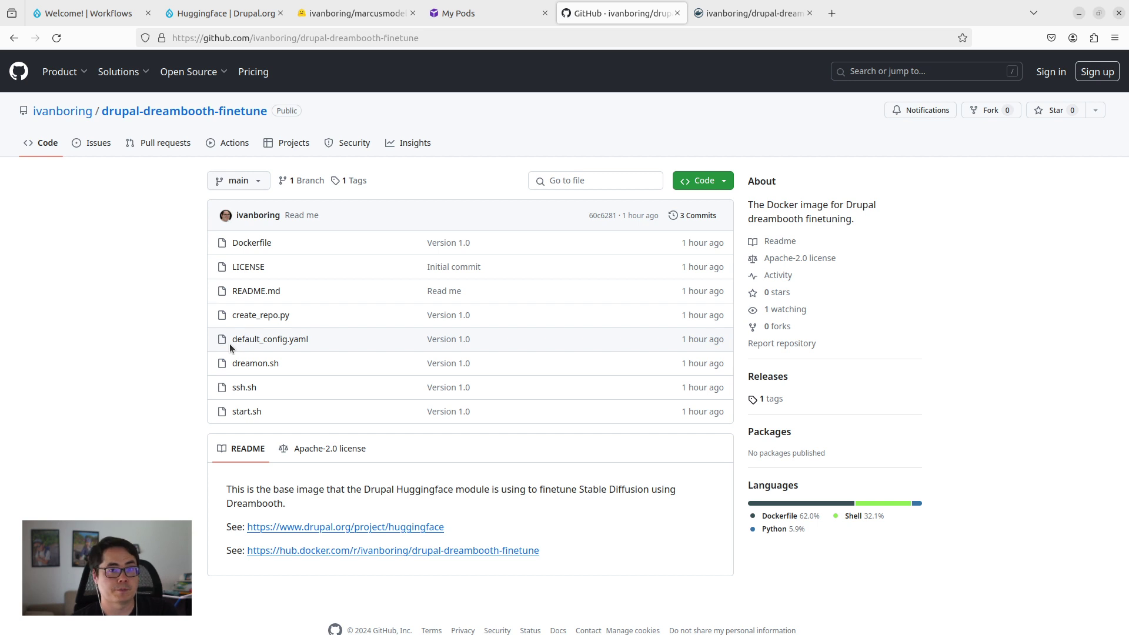
{"action": "left_click", "coordinate": [352, 12]}
Step: Return to the Drupal.org Huggingface module page to read its features and Runpod notes
{"action": "left_click", "coordinate": [223, 13]}
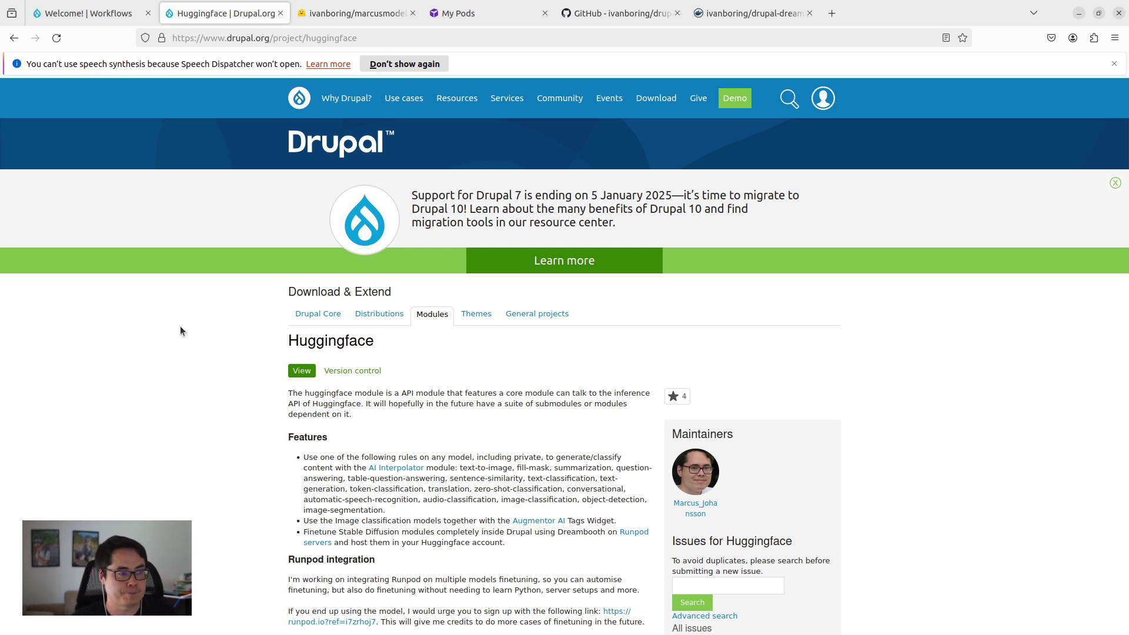
{"action": "scroll", "coordinate": [346, 408], "scroll_direction": "down", "scroll_amount": 3}
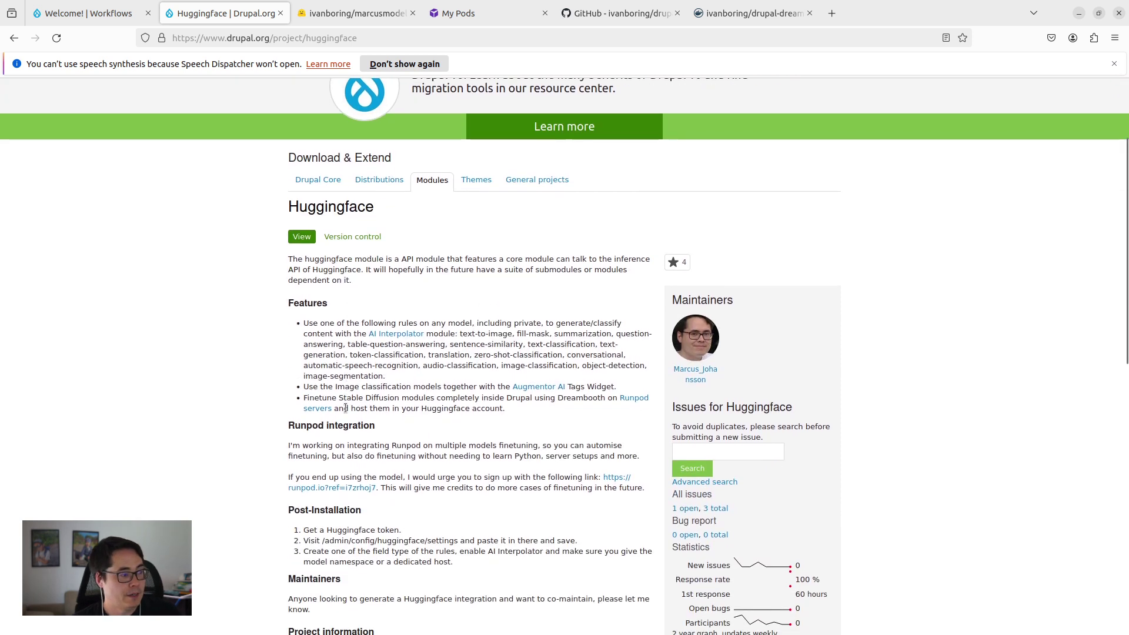
{"action": "scroll", "coordinate": [376, 435], "scroll_direction": "down", "scroll_amount": 3}
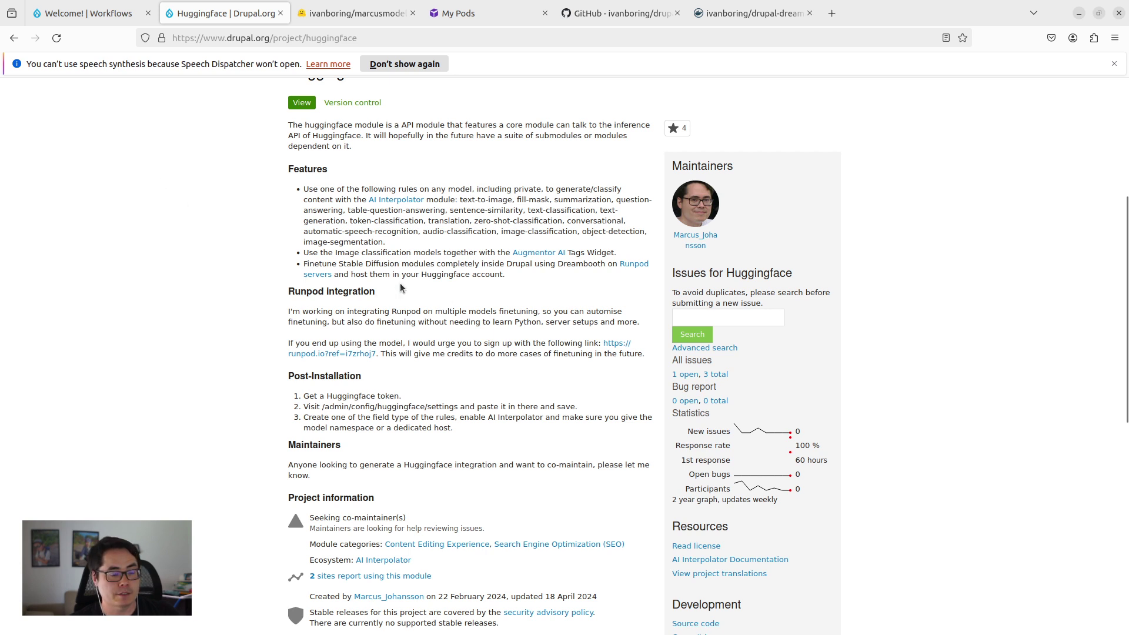
Step: Log in to the local Workflows Drupal site with the administrator username and password
{"action": "left_click", "coordinate": [89, 13]}
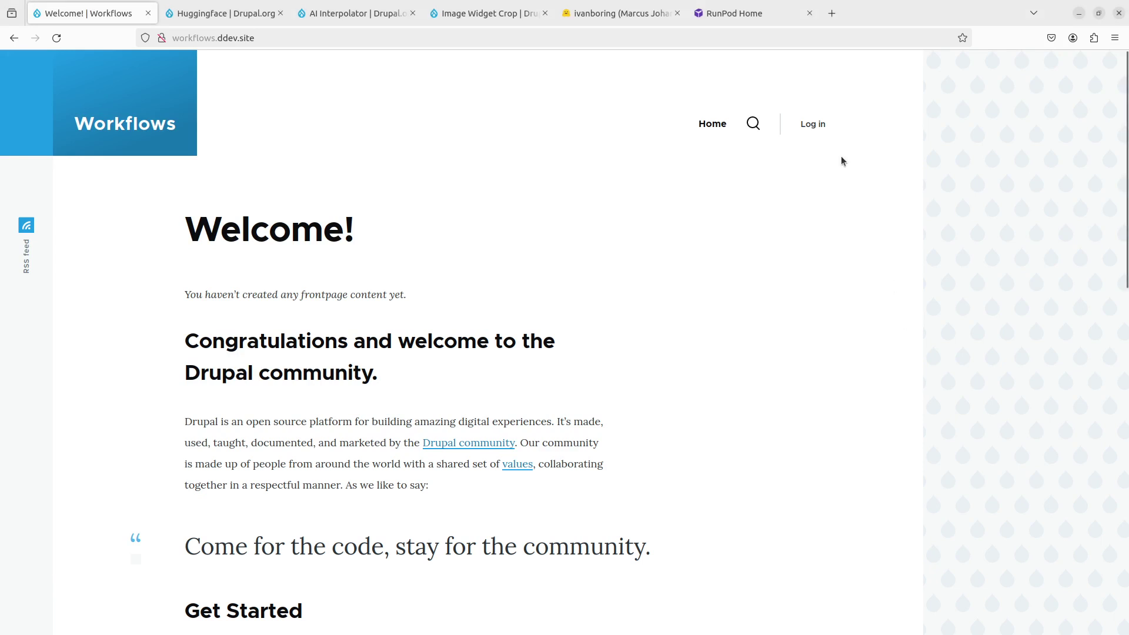
{"action": "left_click", "coordinate": [813, 123]}
{"action": "type", "text": "admin"}
{"action": "key", "text": "Tab"}
{"action": "type", "text": "admin"}
{"action": "key", "text": "Return"}
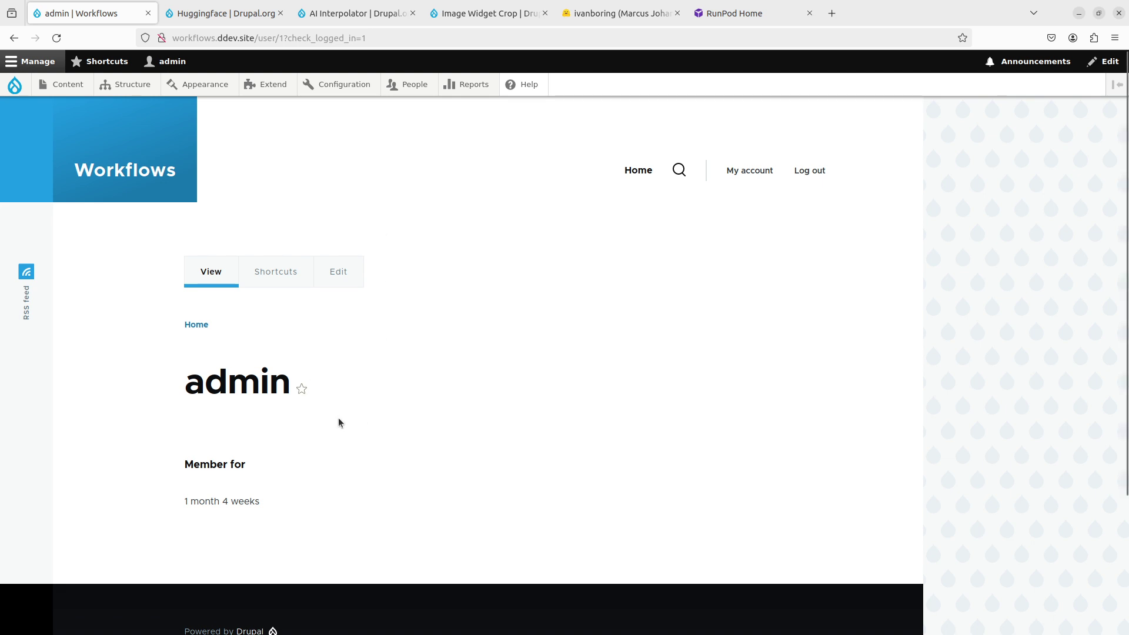
Step: Run ddev composer require 'drupal/huggingface:^1.0@beta' in the VS Code terminal and check the output
{"action": "left_click", "coordinate": [223, 13]}
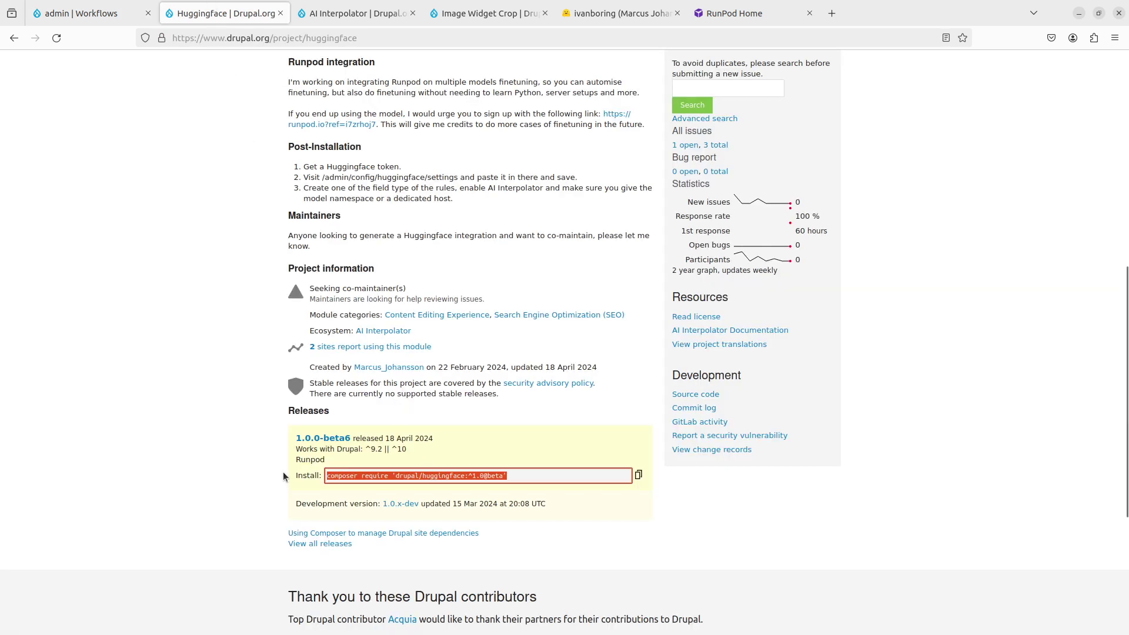
{"action": "key", "text": "alt+Tab"}
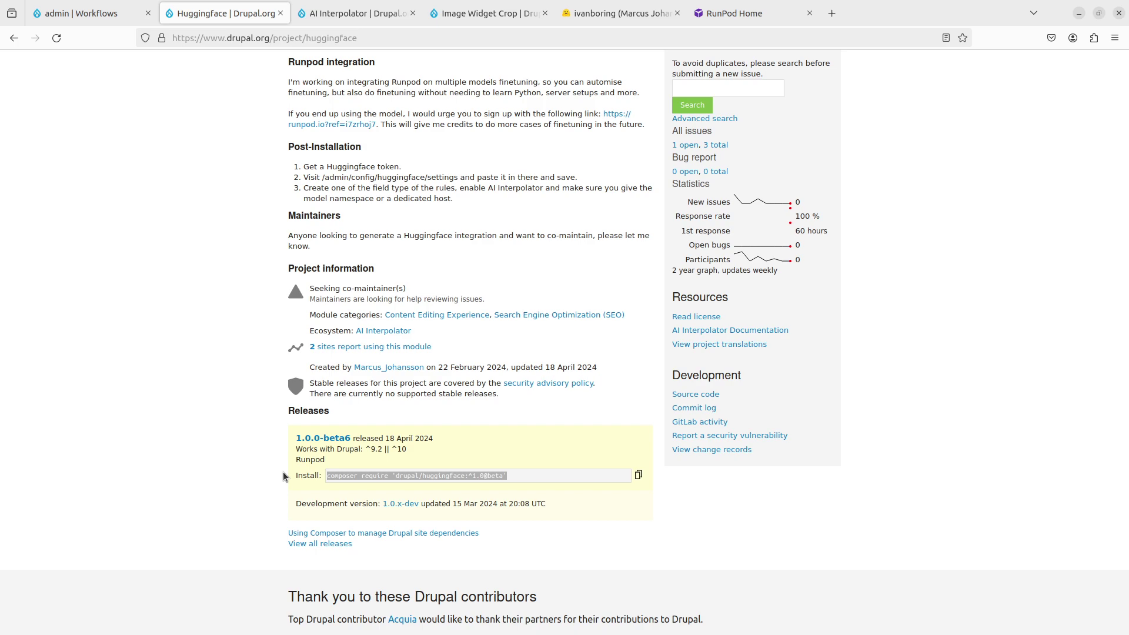
{"action": "type", "text": "ddev"}
{"action": "type", "text": "composer require 'drupal/huggingface:^1.0@beta'"}
{"action": "key", "text": "Return"}
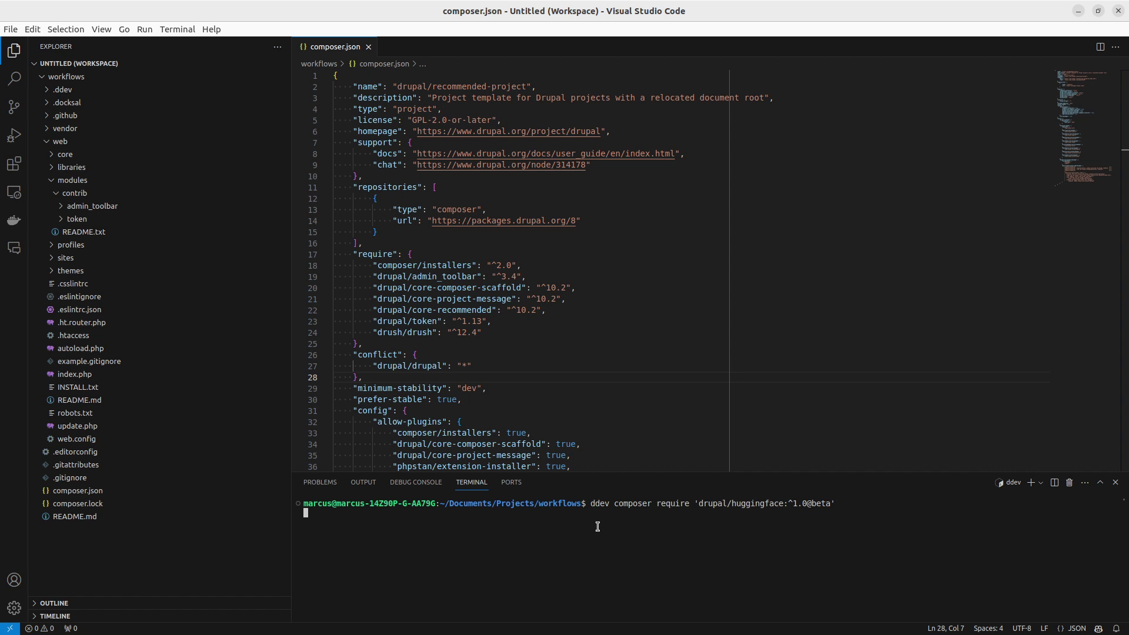
{"action": "key", "text": "alt+Tab"}
{"action": "key", "text": "ctrl+Tab"}
{"action": "key", "text": "ctrl+shift+Tab"}
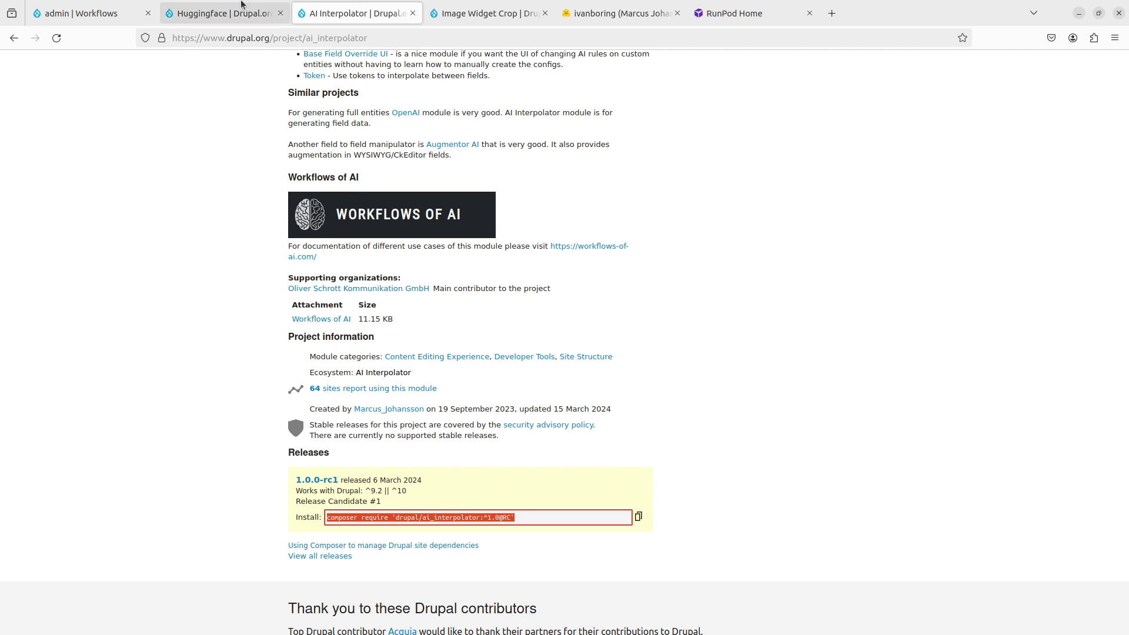
{"action": "scroll", "coordinate": [339, 457], "scroll_direction": "up", "scroll_amount": 5}
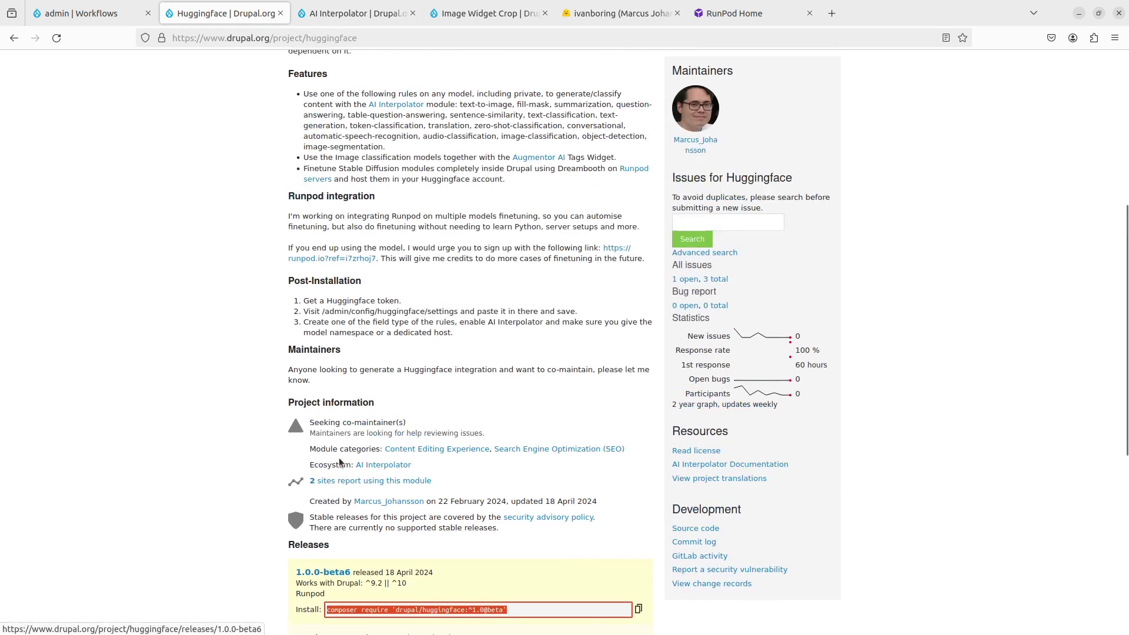
{"action": "scroll", "coordinate": [340, 460], "scroll_direction": "down", "scroll_amount": 2}
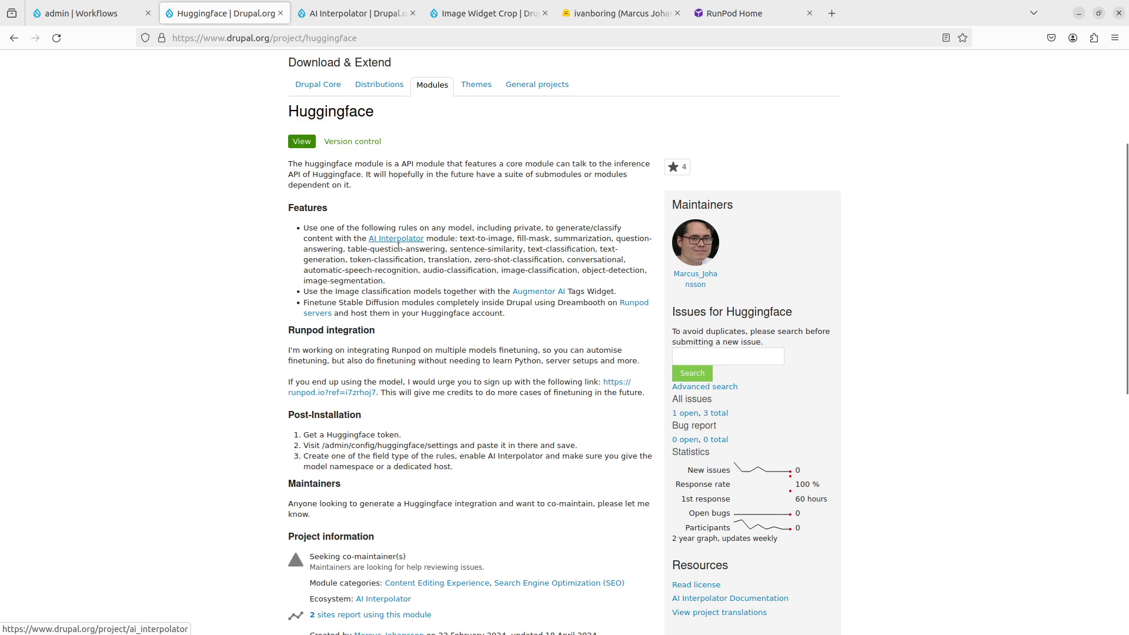
{"action": "key", "text": "alt+Tab"}
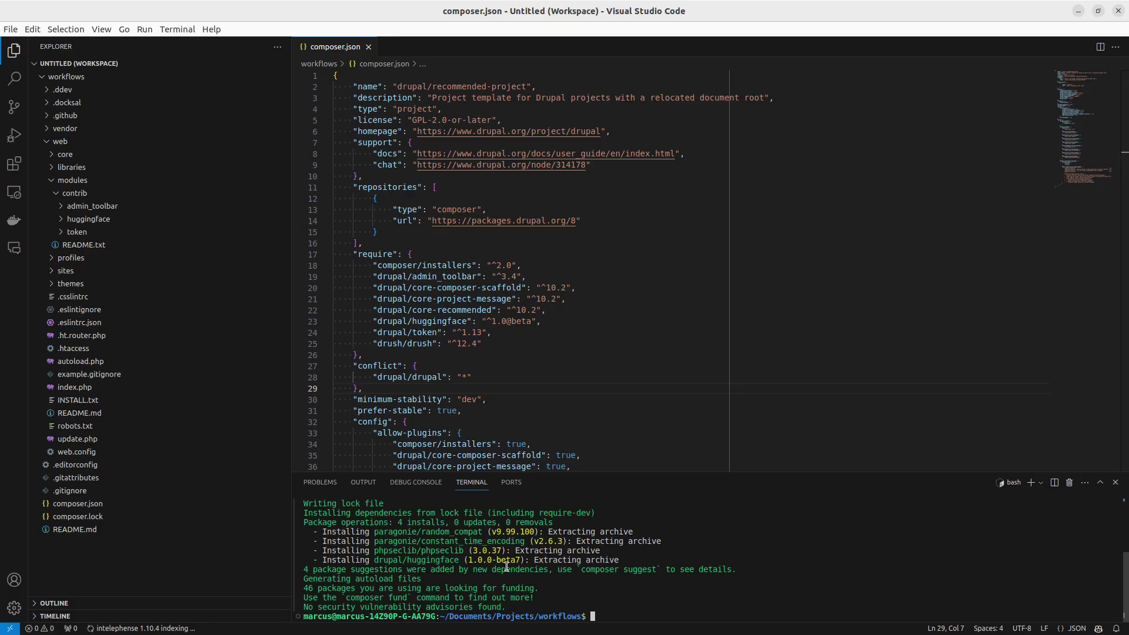
Step: Install the AI Interpolator module with ddev composer require, using the command copied from its project page
{"action": "key", "text": "alt+Tab"}
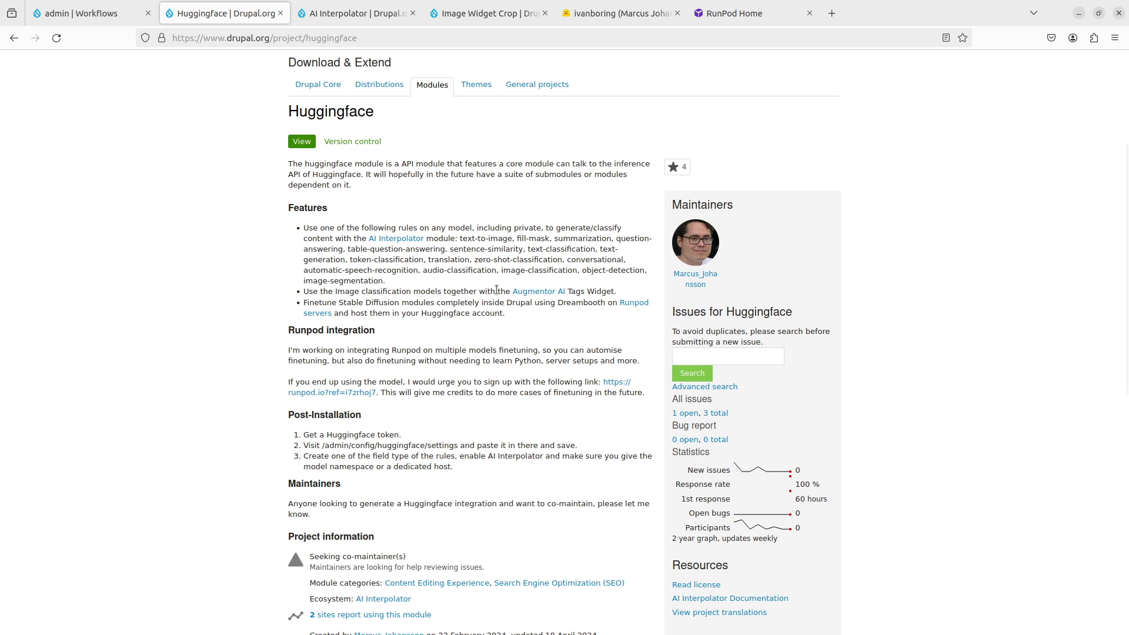
{"action": "left_click", "coordinate": [397, 11]}
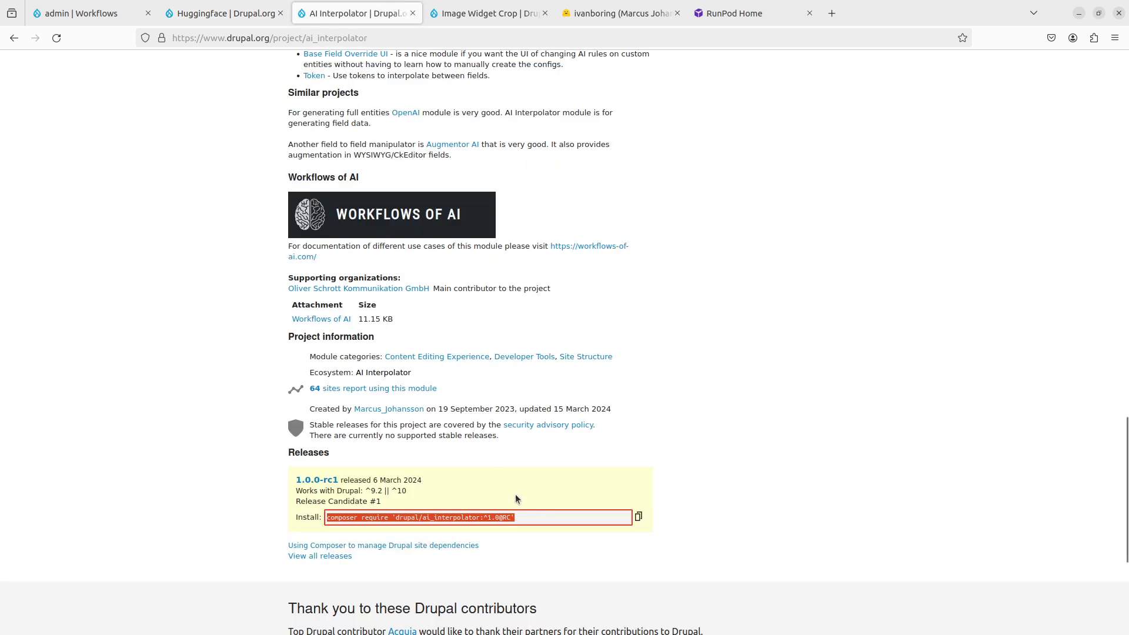
{"action": "key", "text": "alt+Tab"}
{"action": "type", "text": "ddev"}
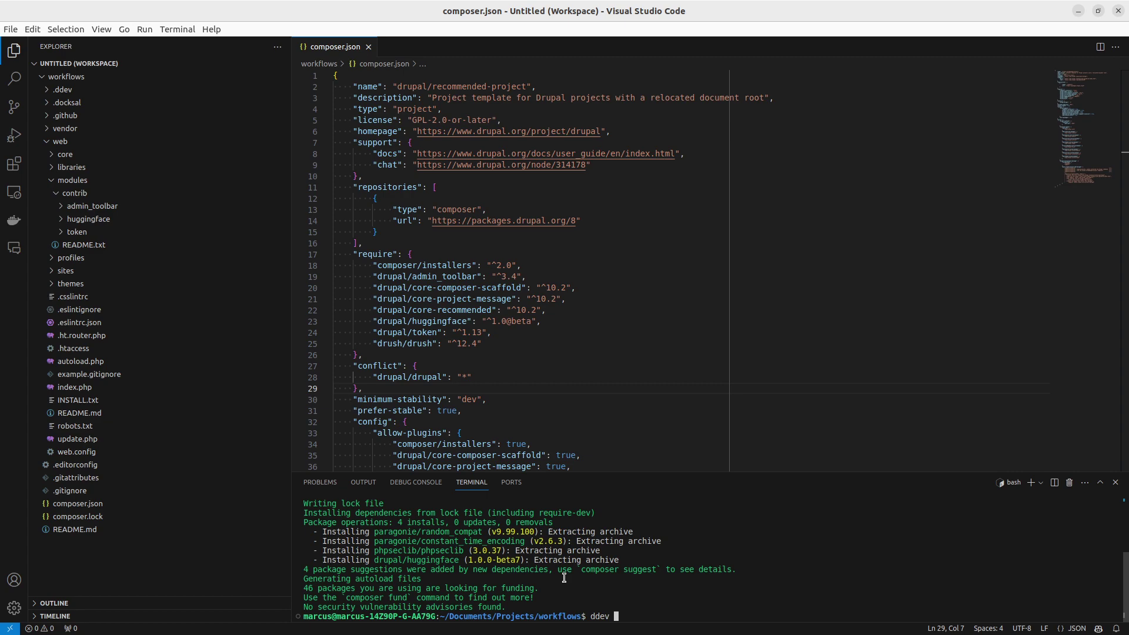
{"action": "type", "text": "composer require 'drupal/ai_interpolator:^1.0@beta'"}
{"action": "key", "text": "Return"}
Step: Install Image Widget Crop with ddev composer require, then return to the Drupal admin site
{"action": "key", "text": "alt+Tab"}
{"action": "left_click", "coordinate": [489, 13]}
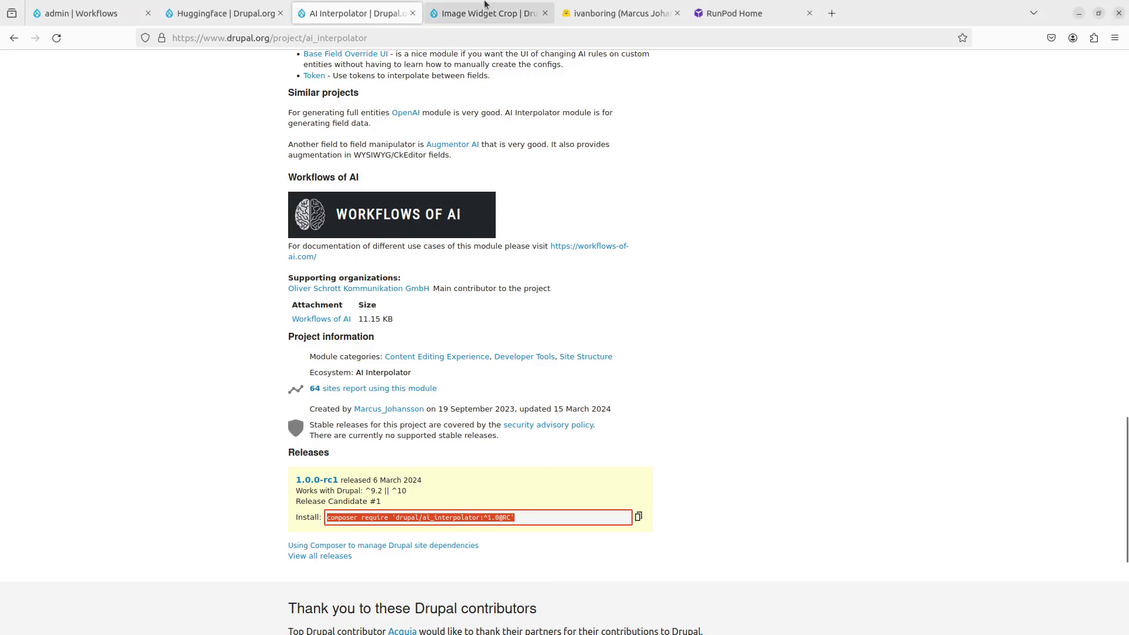
{"action": "scroll", "coordinate": [583, 512], "scroll_direction": "down", "scroll_amount": 3}
{"action": "left_click", "coordinate": [639, 420]}
{"action": "key", "text": "ctrl+c"}
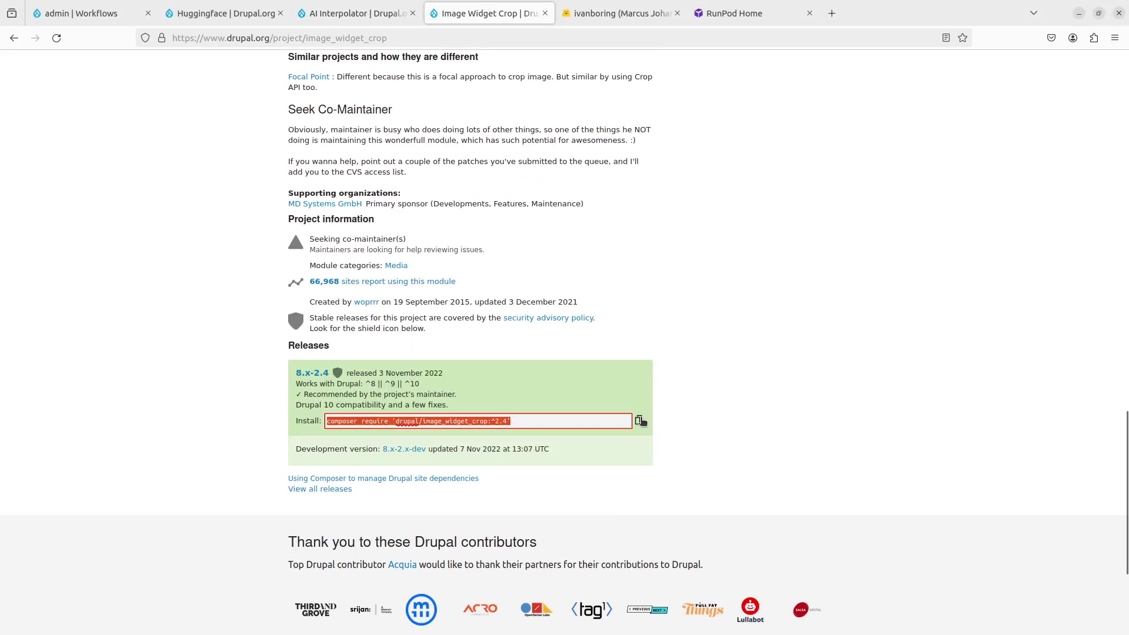
{"action": "scroll", "coordinate": [450, 379], "scroll_direction": "up", "scroll_amount": 1}
{"action": "key", "text": "alt+Tab"}
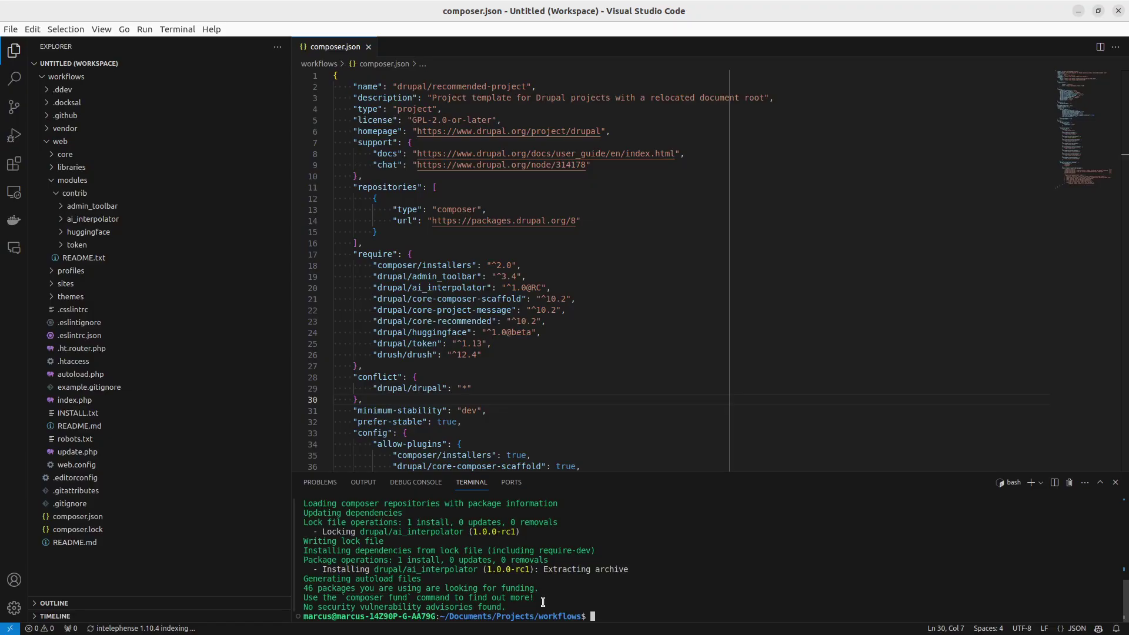
{"action": "type", "text": "ddev"}
{"action": "key", "text": "ctrl+shift+v"}
{"action": "key", "text": "Return"}
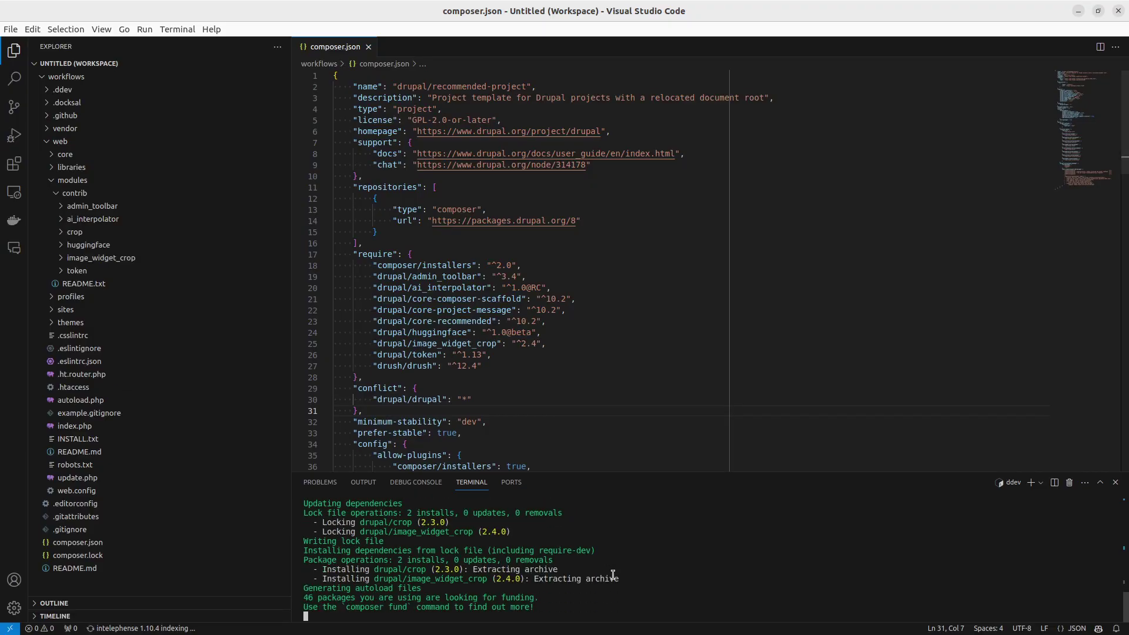
{"action": "key", "text": "alt+Tab"}
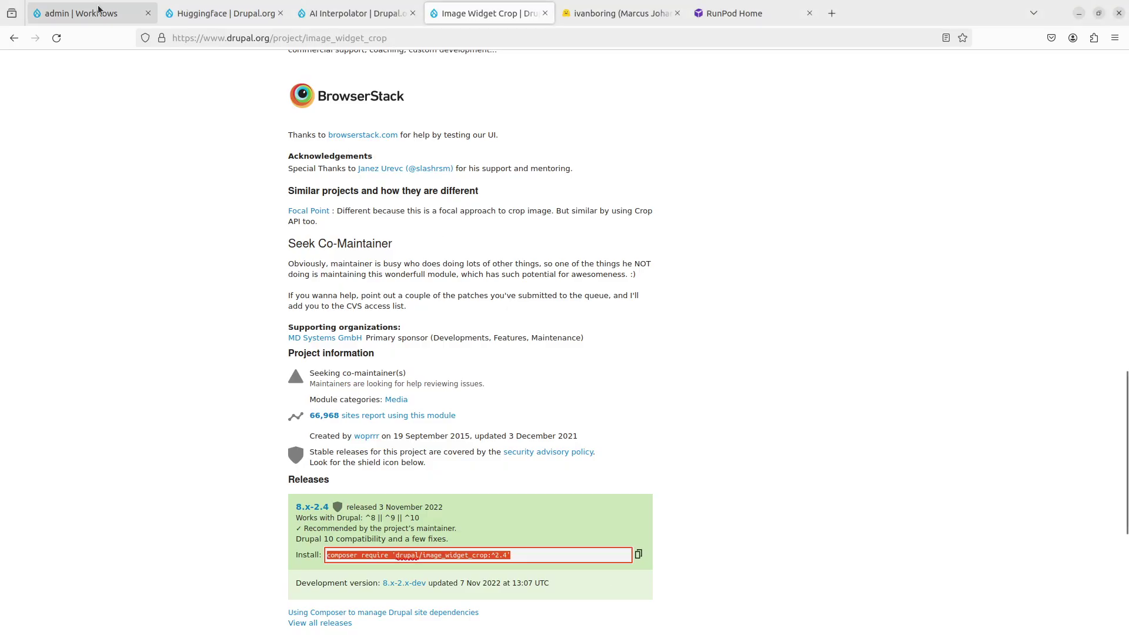
{"action": "left_click", "coordinate": [94, 13]}
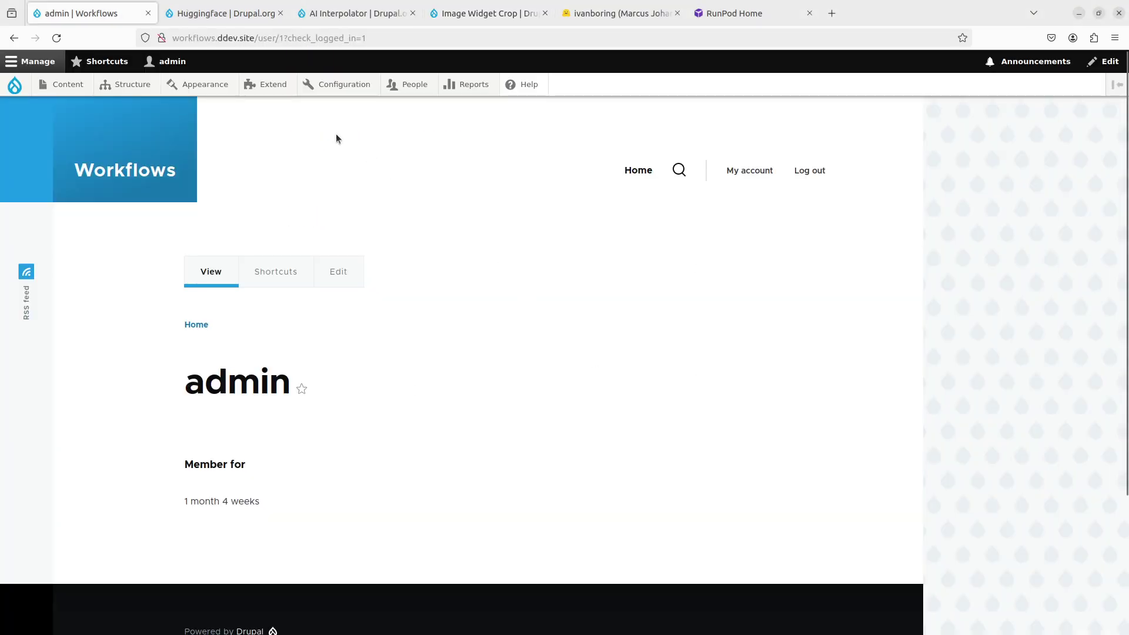
Step: Enable Runpod Finetune and AI Interpolator Huggingface on the Extend page, confirming the required dependencies
{"action": "left_click", "coordinate": [267, 84]}
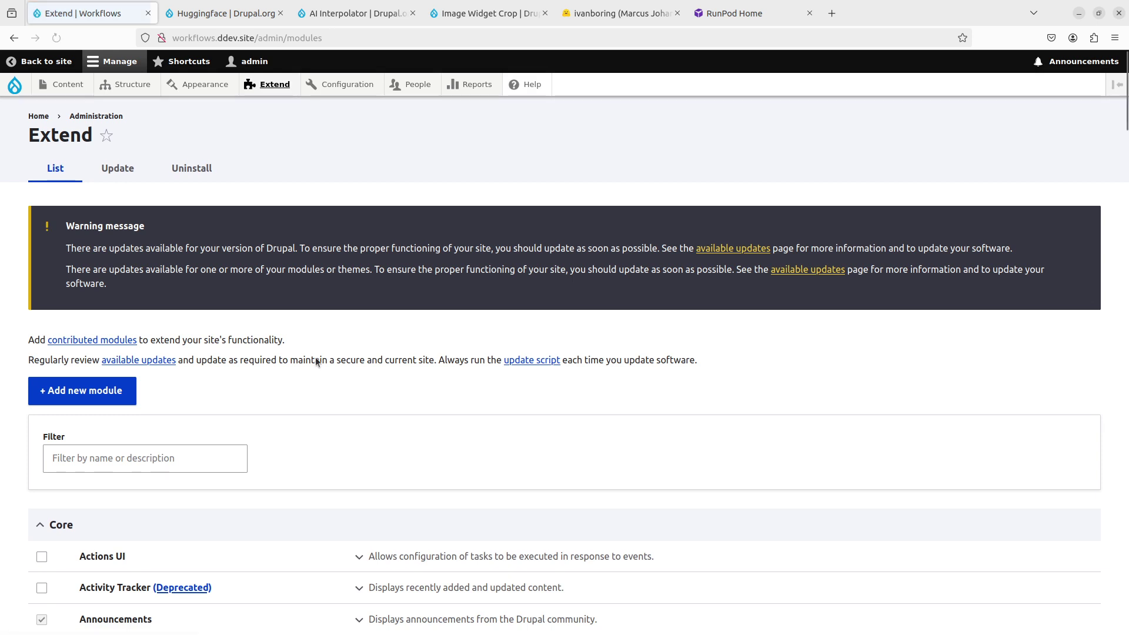
{"action": "left_click", "coordinate": [143, 464]}
{"action": "type", "text": "runpod"}
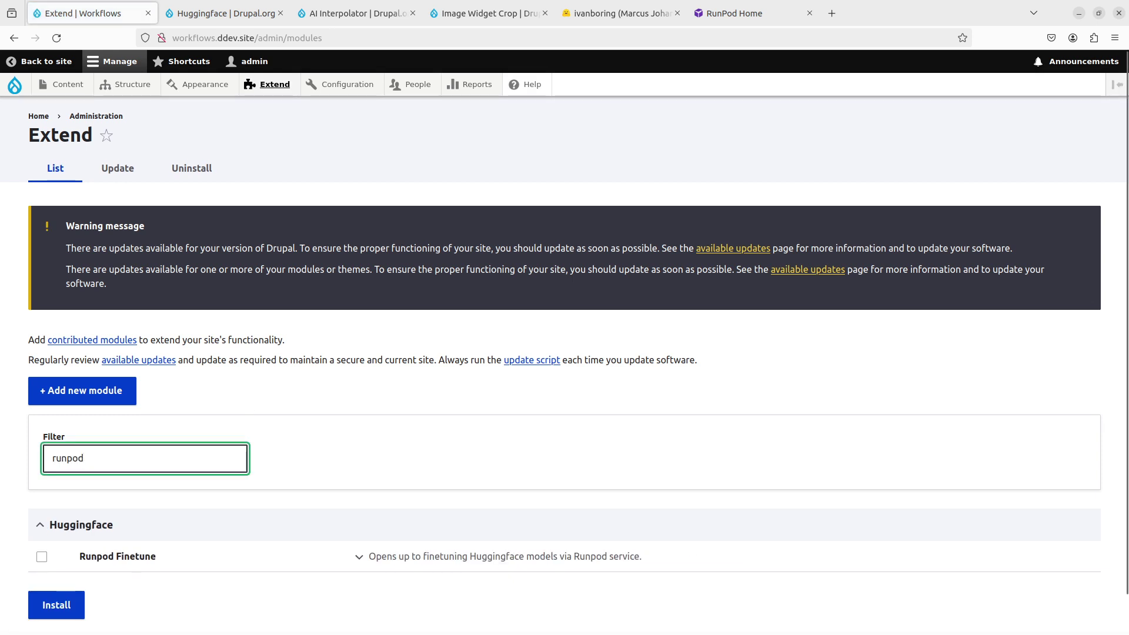
{"action": "left_click", "coordinate": [132, 559]}
{"action": "left_click", "coordinate": [182, 456]}
{"action": "key", "text": "ctrl+a"}
{"action": "type", "text": "ai interpolator"}
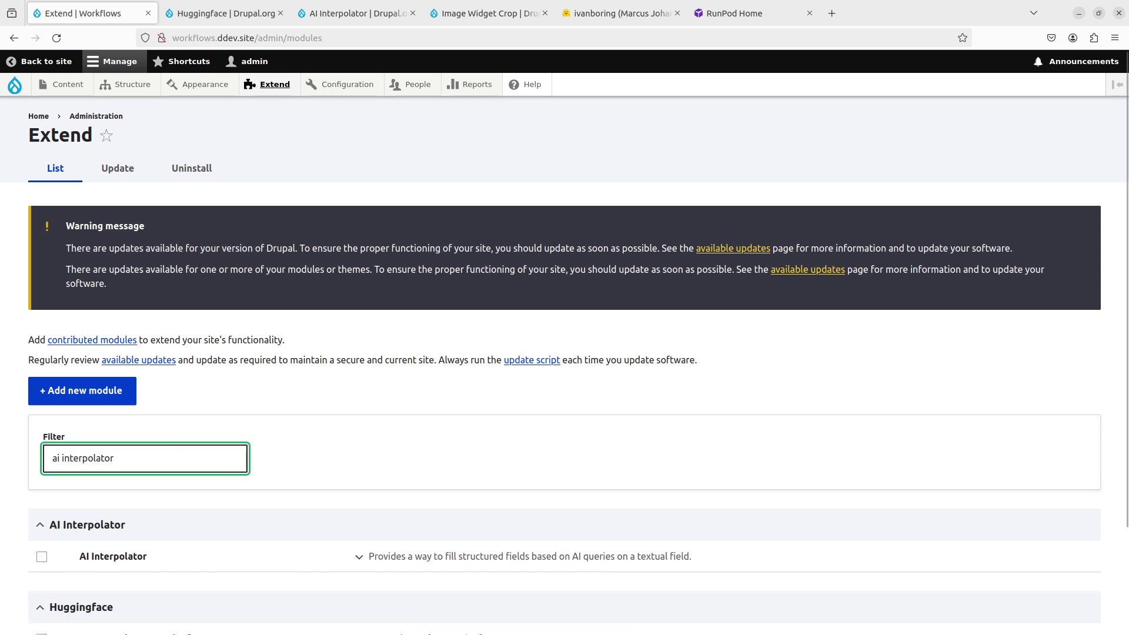
{"action": "scroll", "coordinate": [234, 492], "scroll_direction": "down", "scroll_amount": 2}
{"action": "left_click", "coordinate": [129, 507]}
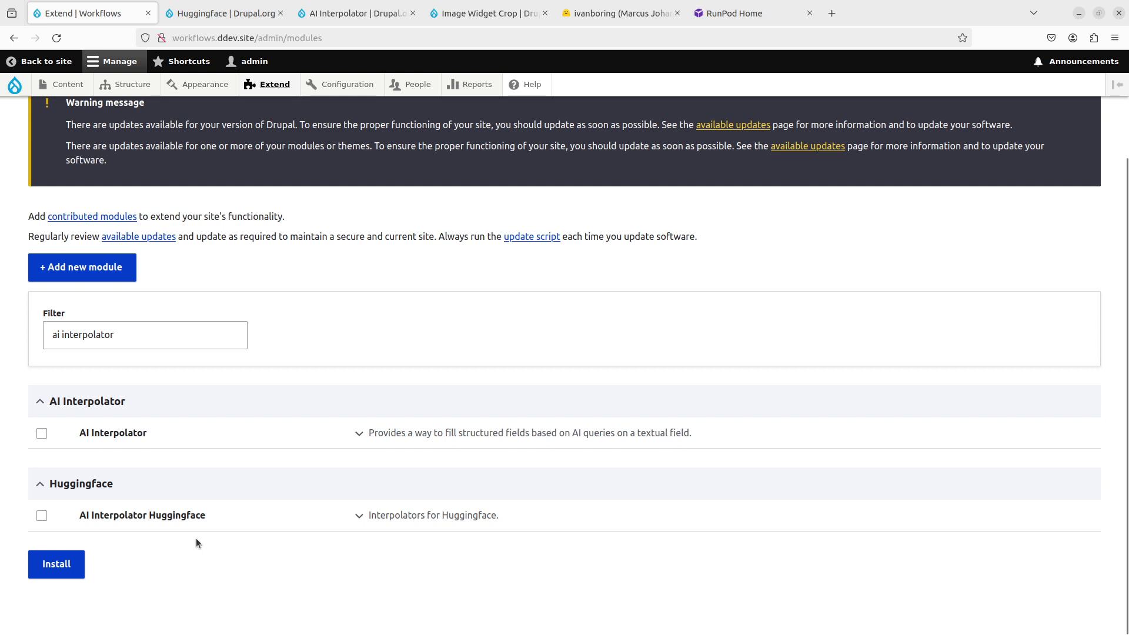
{"action": "left_click", "coordinate": [155, 520]}
{"action": "left_click", "coordinate": [75, 562]}
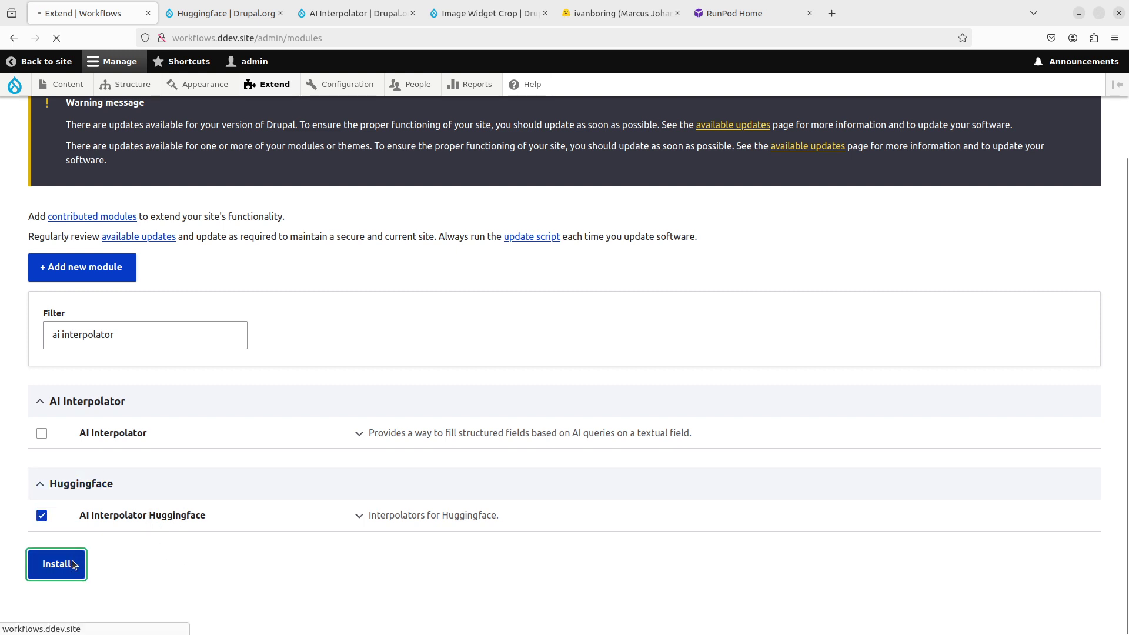
{"action": "left_click", "coordinate": [70, 251]}
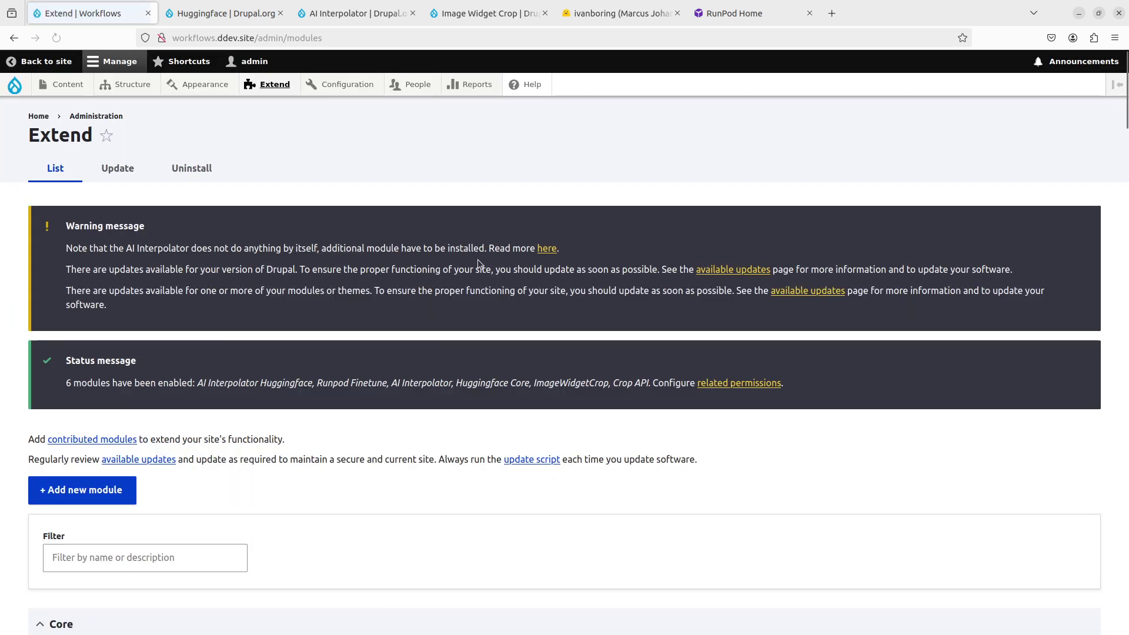
Step: Go to Drupal's Huggingface configuration page
{"action": "mouse_move", "coordinate": [367, 90]}
{"action": "mouse_move", "coordinate": [364, 297]}
{"action": "left_click", "coordinate": [474, 296]}
Step: Create a Hugging Face Write access token named 'finetune temp' and copy its value
{"action": "left_click", "coordinate": [623, 13]}
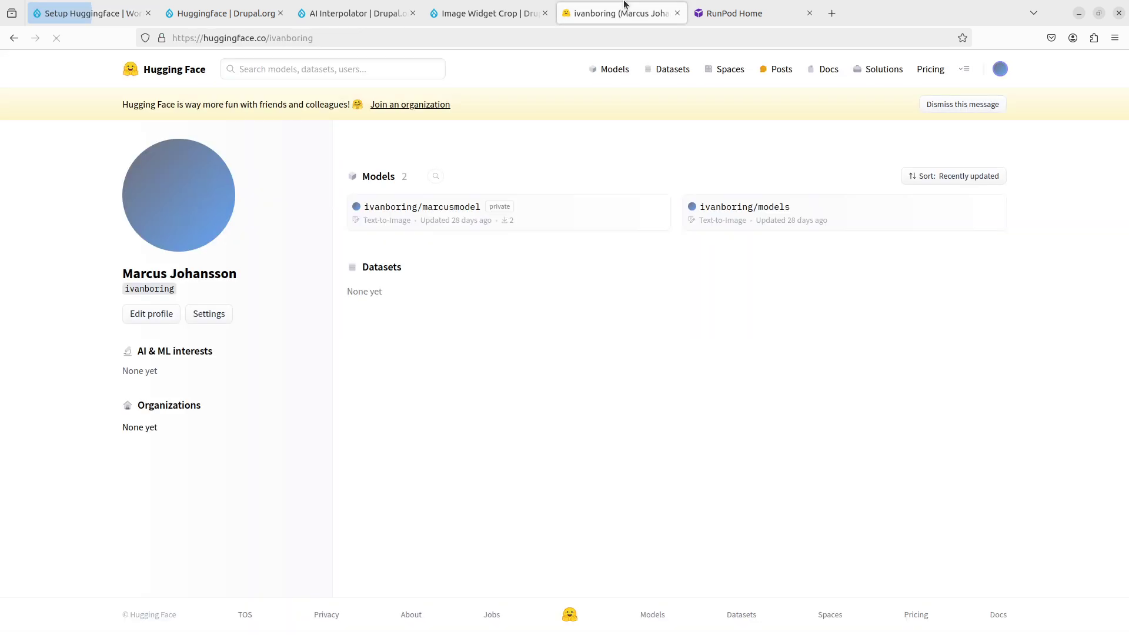
{"action": "left_click", "coordinate": [999, 69]}
{"action": "left_click", "coordinate": [939, 254]}
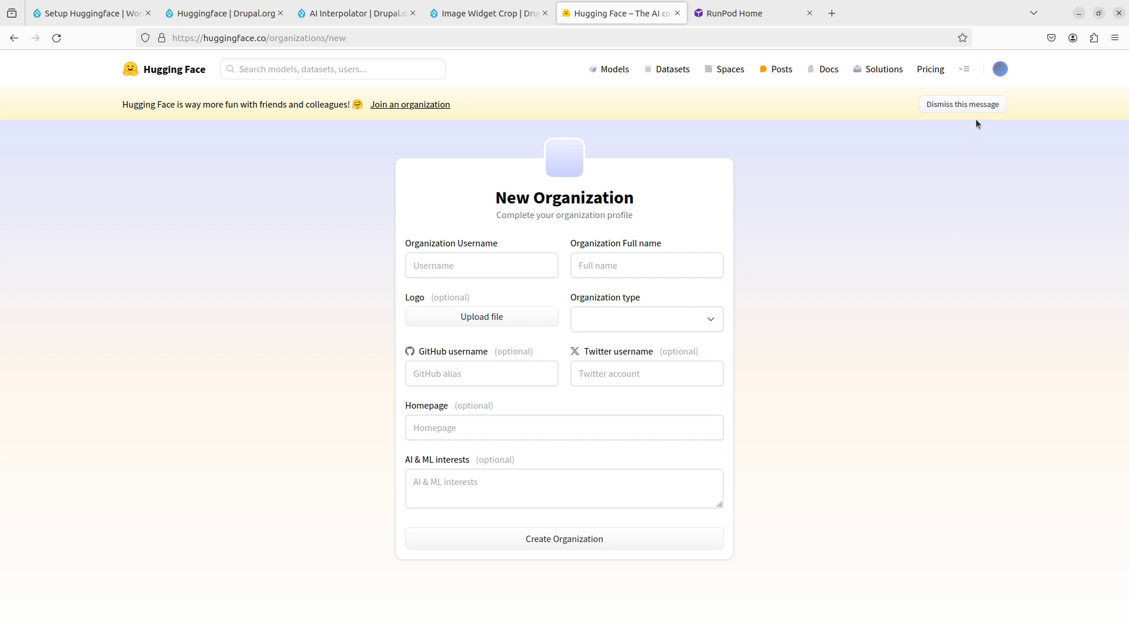
{"action": "left_click", "coordinate": [1000, 69]}
{"action": "left_click", "coordinate": [954, 279]}
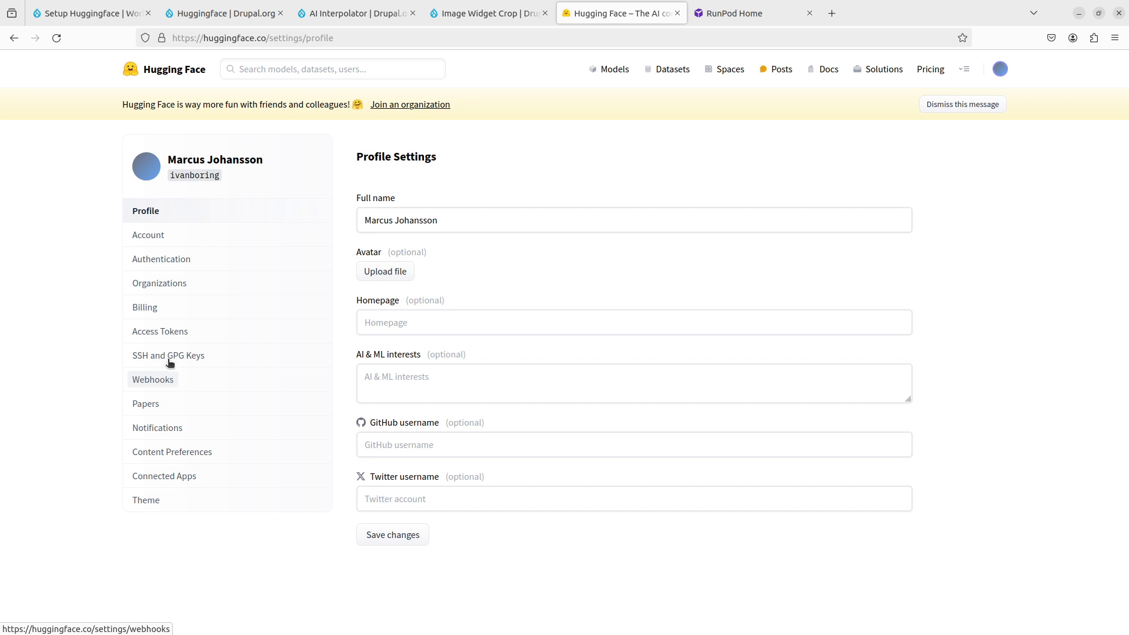
{"action": "left_click", "coordinate": [184, 333]}
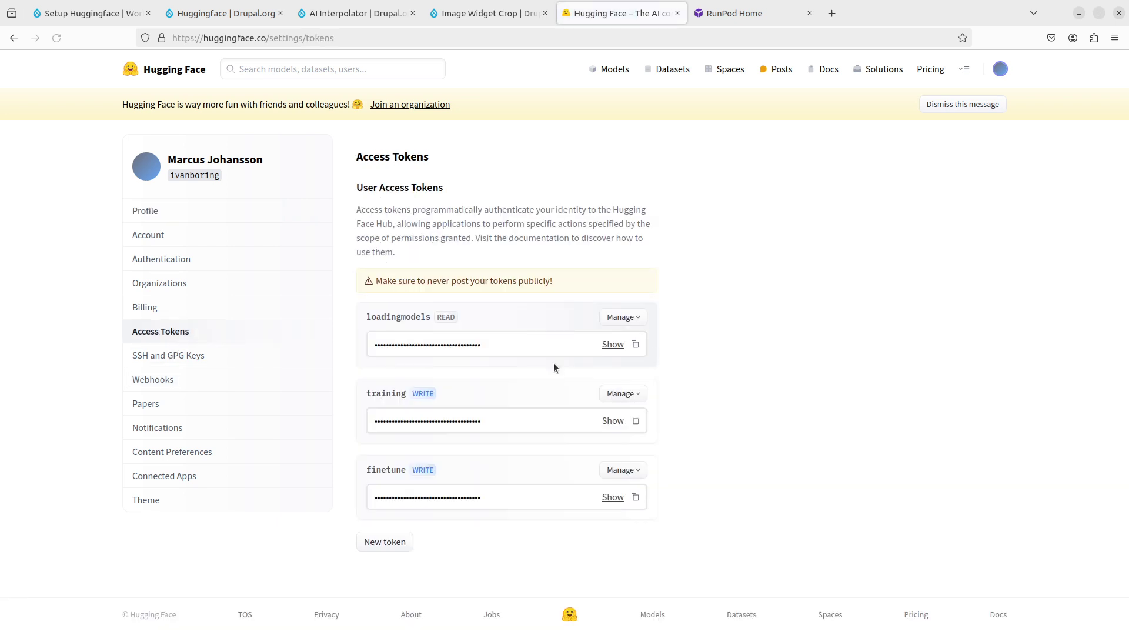
{"action": "left_click", "coordinate": [382, 542]}
{"action": "left_click", "coordinate": [563, 199]}
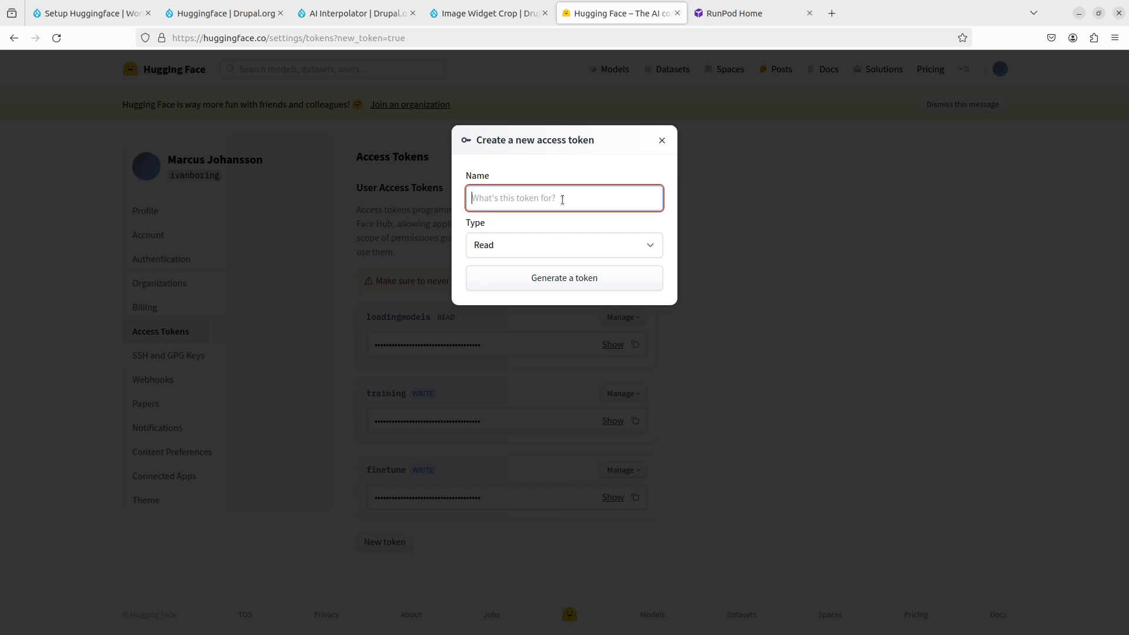
{"action": "type", "text": "finetune temp"}
{"action": "left_click", "coordinate": [563, 247]}
{"action": "left_click", "coordinate": [561, 284]}
{"action": "left_click", "coordinate": [564, 279]}
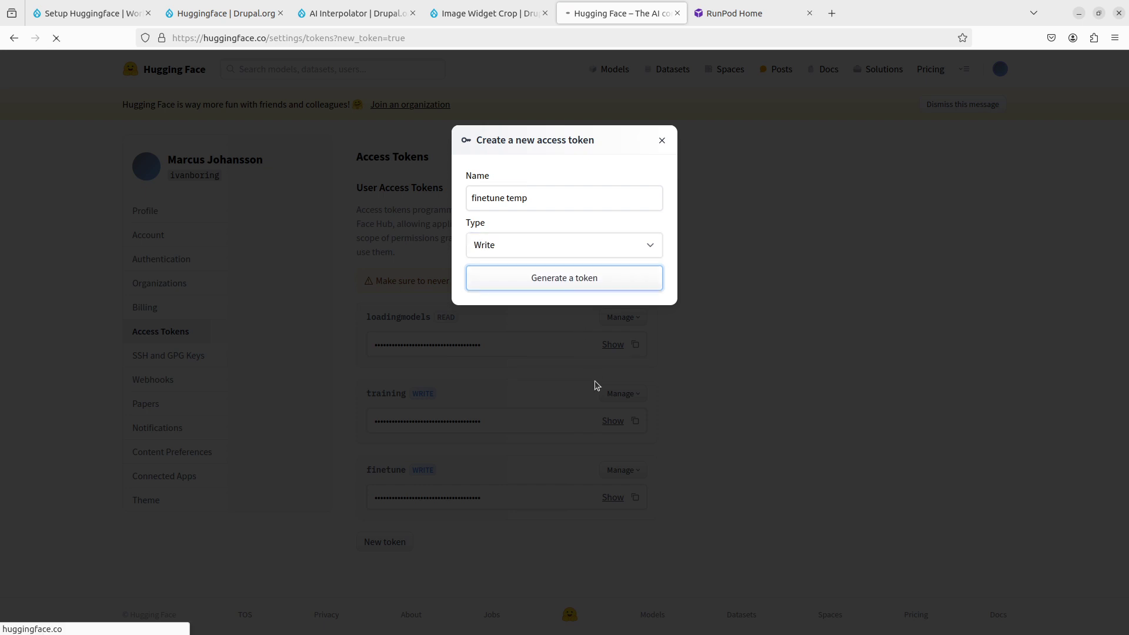
{"action": "scroll", "coordinate": [510, 524], "scroll_direction": "down", "scroll_amount": 2}
{"action": "left_click", "coordinate": [614, 500]}
{"action": "left_click", "coordinate": [635, 501]}
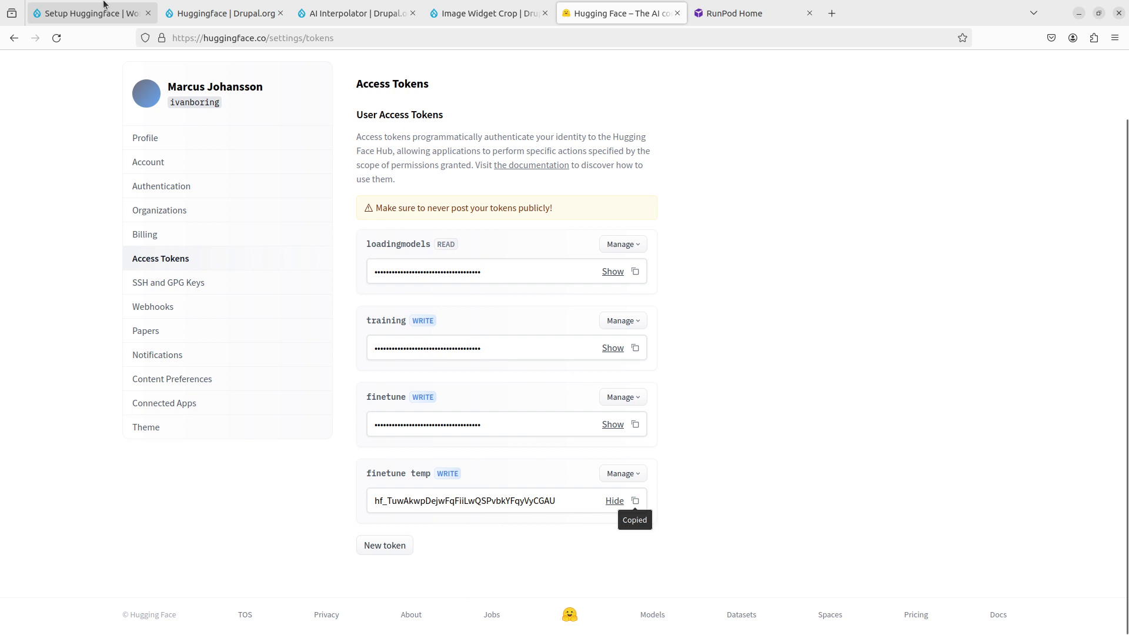
Step: Paste the token into Drupal's Huggingface API Token field and save the configuration
{"action": "left_click", "coordinate": [91, 12]}
{"action": "left_click", "coordinate": [338, 206]}
{"action": "key", "text": "ctrl+v"}
{"action": "left_click", "coordinate": [88, 270]}
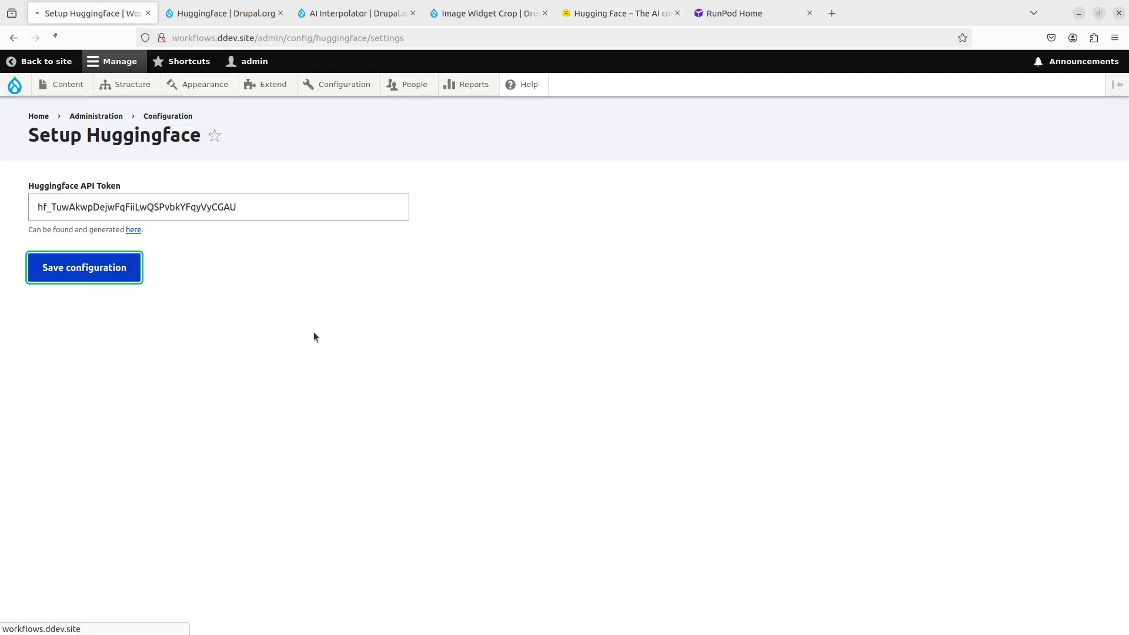
Step: Go to Drupal's Runpod configuration page and the RunPod console
{"action": "mouse_move", "coordinate": [347, 88]}
{"action": "mouse_move", "coordinate": [356, 297]}
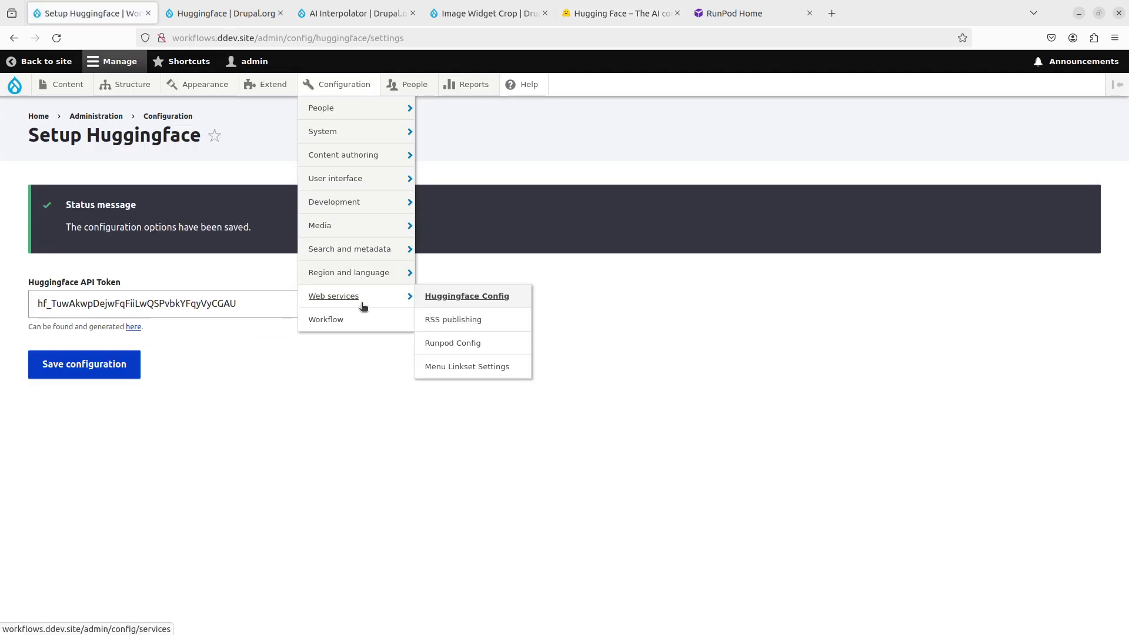
{"action": "left_click", "coordinate": [478, 352]}
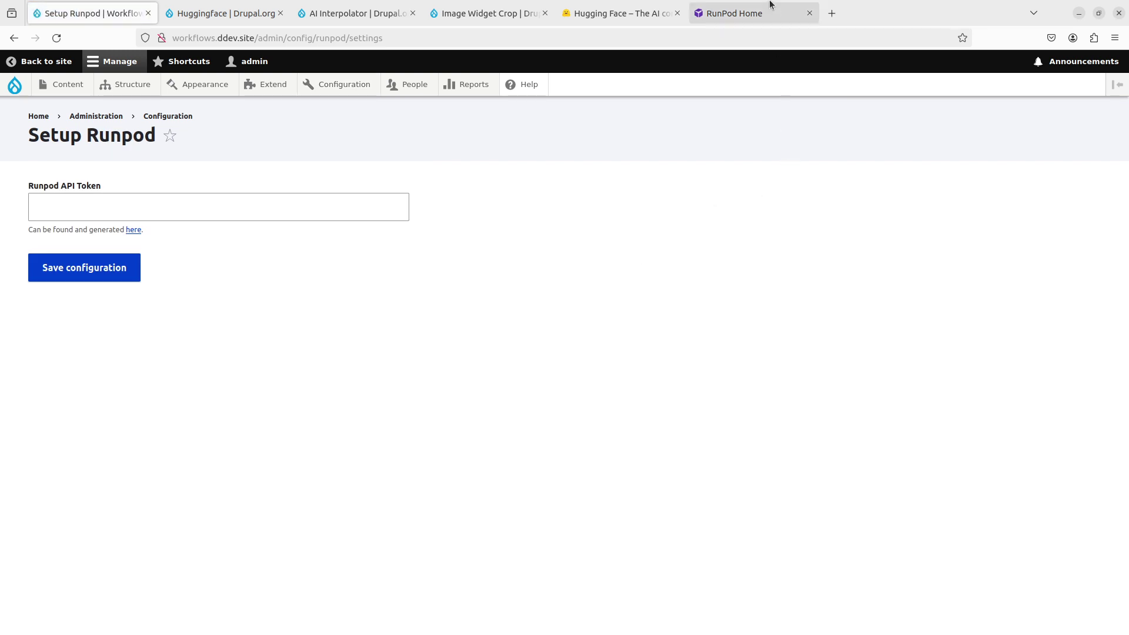
{"action": "left_click", "coordinate": [771, 8]}
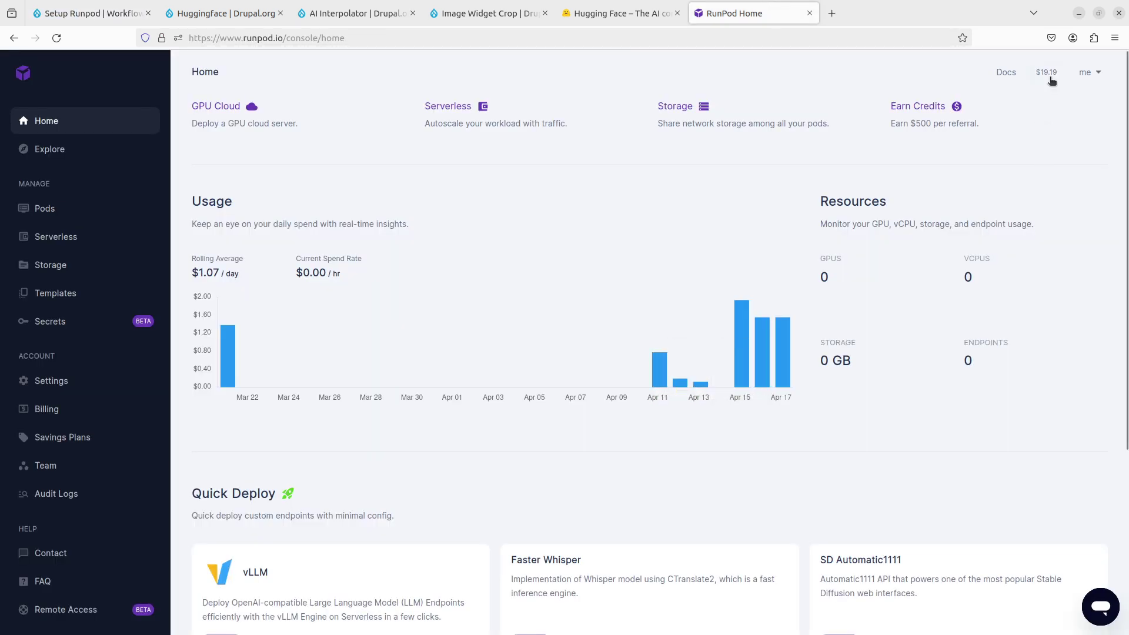
Step: Create a new RunPod API key with Read & Write permission
{"action": "mouse_move", "coordinate": [1052, 80]}
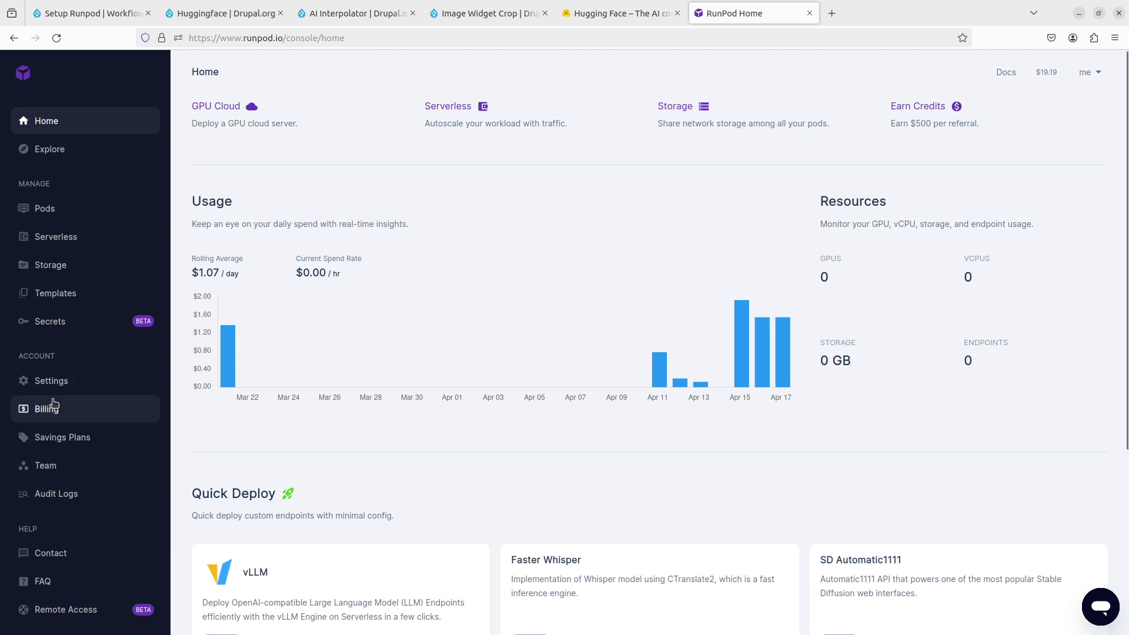
{"action": "left_click", "coordinate": [84, 381]}
{"action": "left_click", "coordinate": [282, 328]}
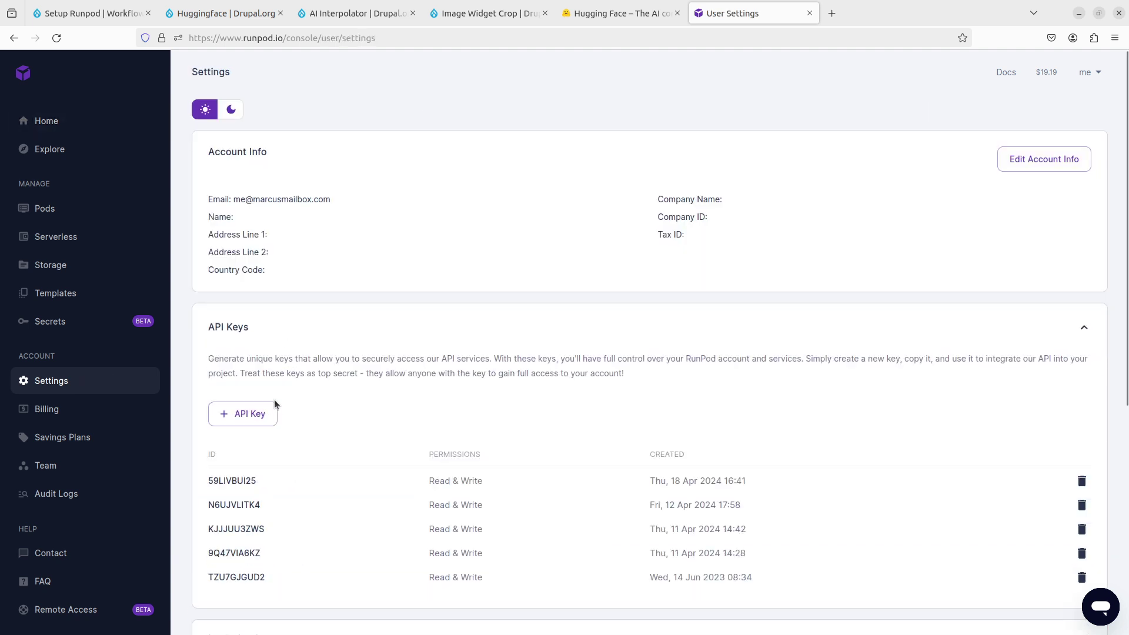
{"action": "left_click", "coordinate": [259, 414]}
{"action": "left_click", "coordinate": [444, 356]}
{"action": "left_click", "coordinate": [703, 433]}
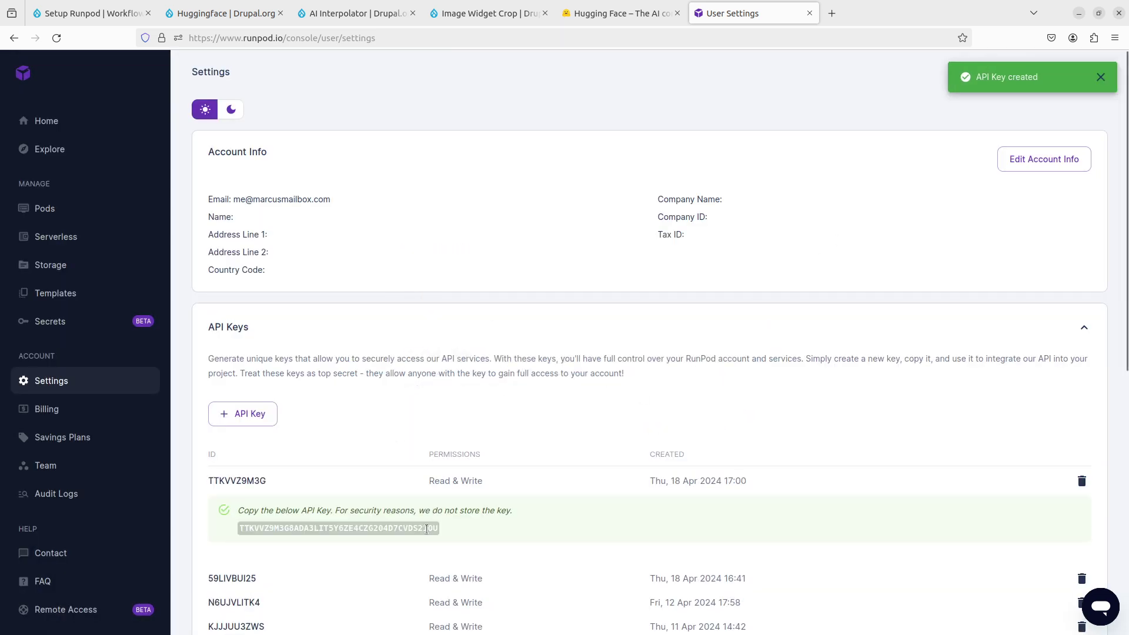
Step: Paste the RunPod key into Drupal's Runpod API Token field
{"action": "left_click", "coordinate": [88, 13]}
{"action": "left_click", "coordinate": [293, 211]}
{"action": "key", "text": "ctrl+v"}
{"action": "left_click", "coordinate": [225, 388]}
Step: Save the Setup Runpod configuration so the RunPod API token is stored
{"action": "left_click", "coordinate": [93, 276]}
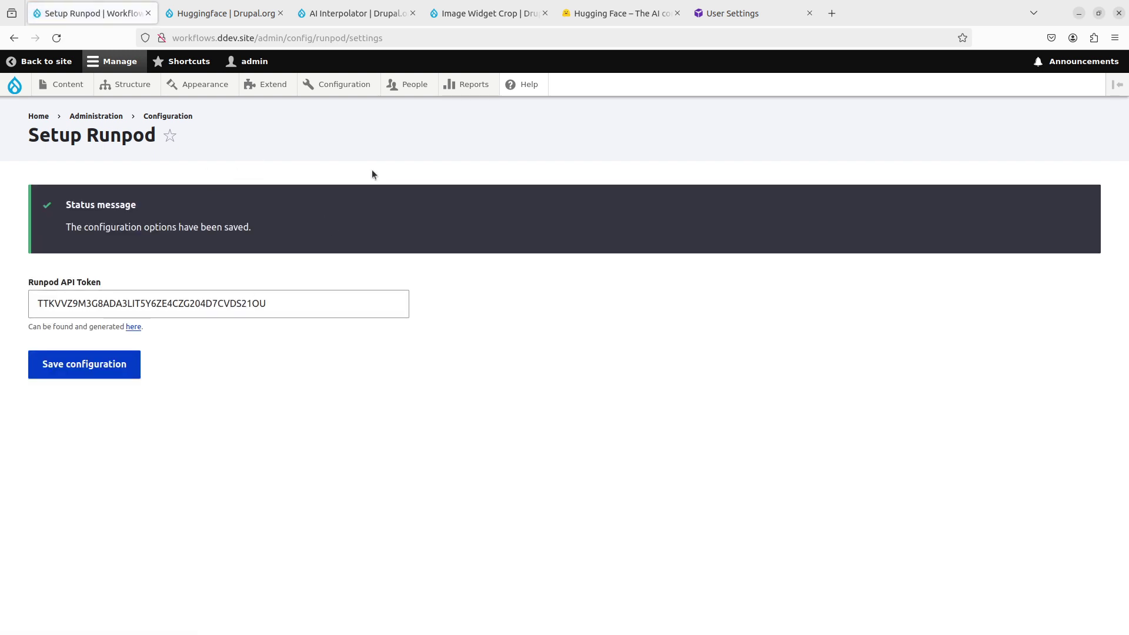
{"action": "mouse_move", "coordinate": [347, 86]}
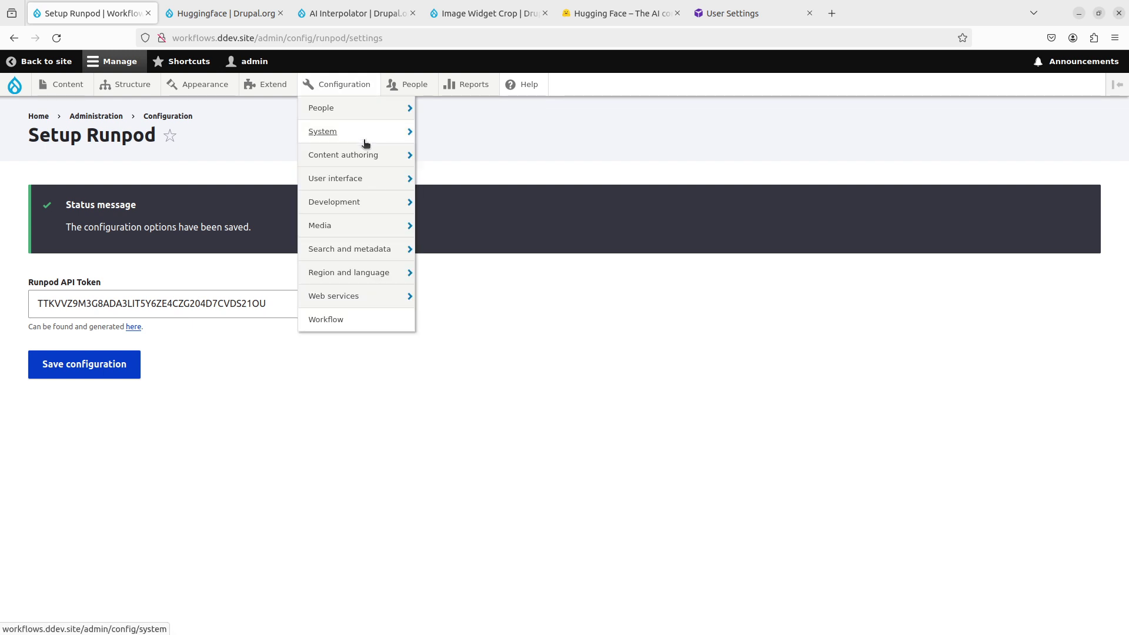
{"action": "mouse_move", "coordinate": [370, 158]}
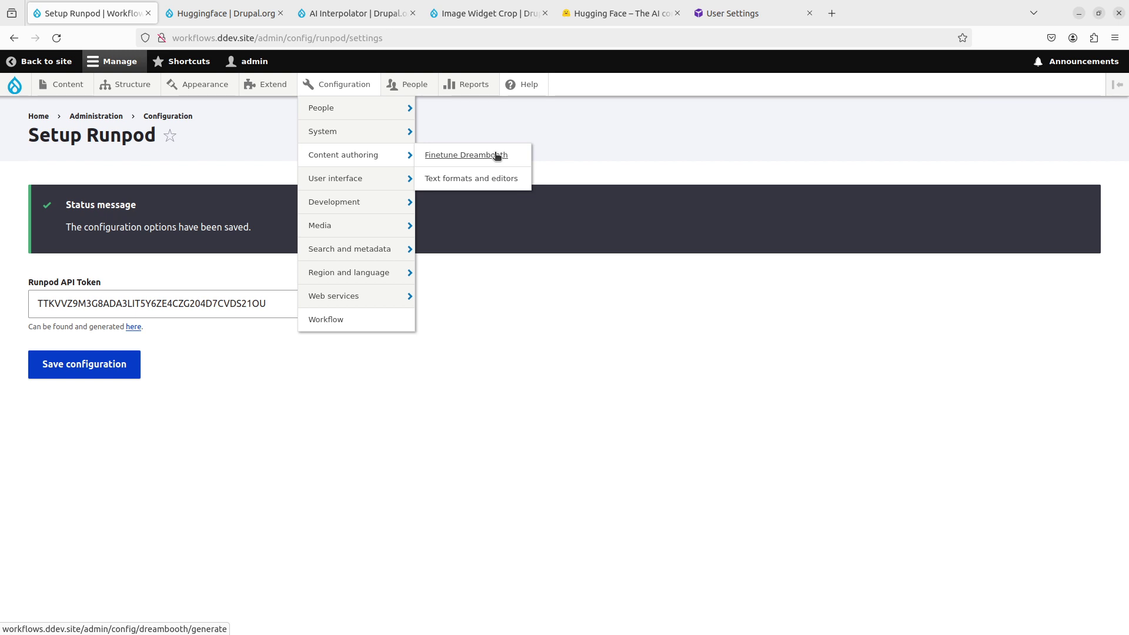
Step: On the Finetune Dreambooth form, change the model name suffix from 'new-model' to 'airpods', keeping the username
{"action": "left_click", "coordinate": [497, 156]}
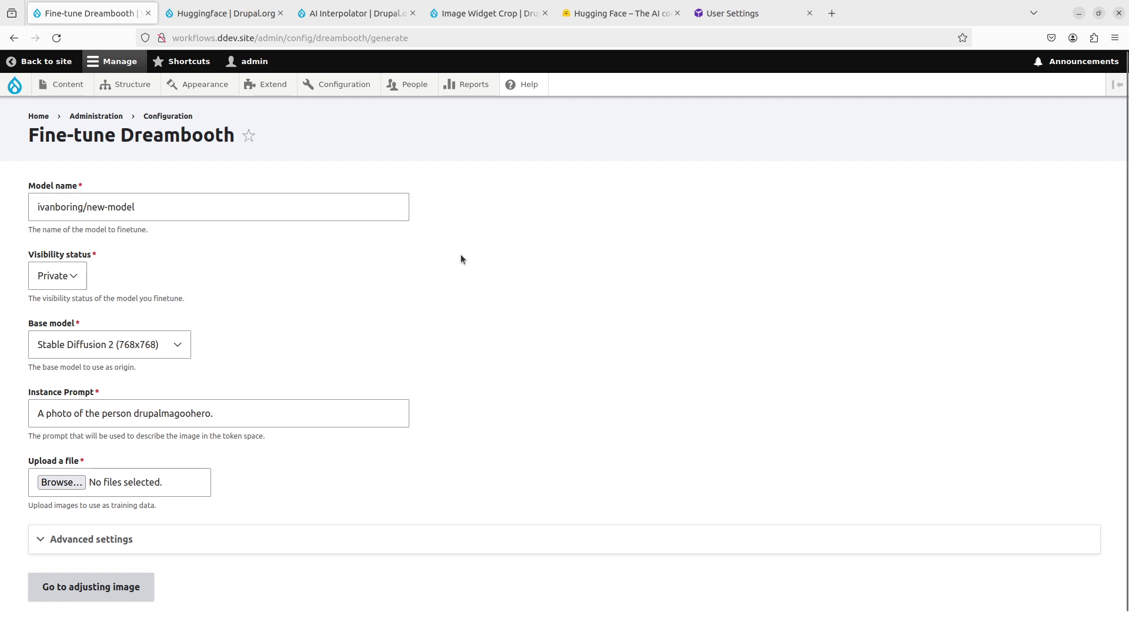
{"action": "left_click_drag", "start_coordinate": [83, 207], "coordinate": [30, 210]}
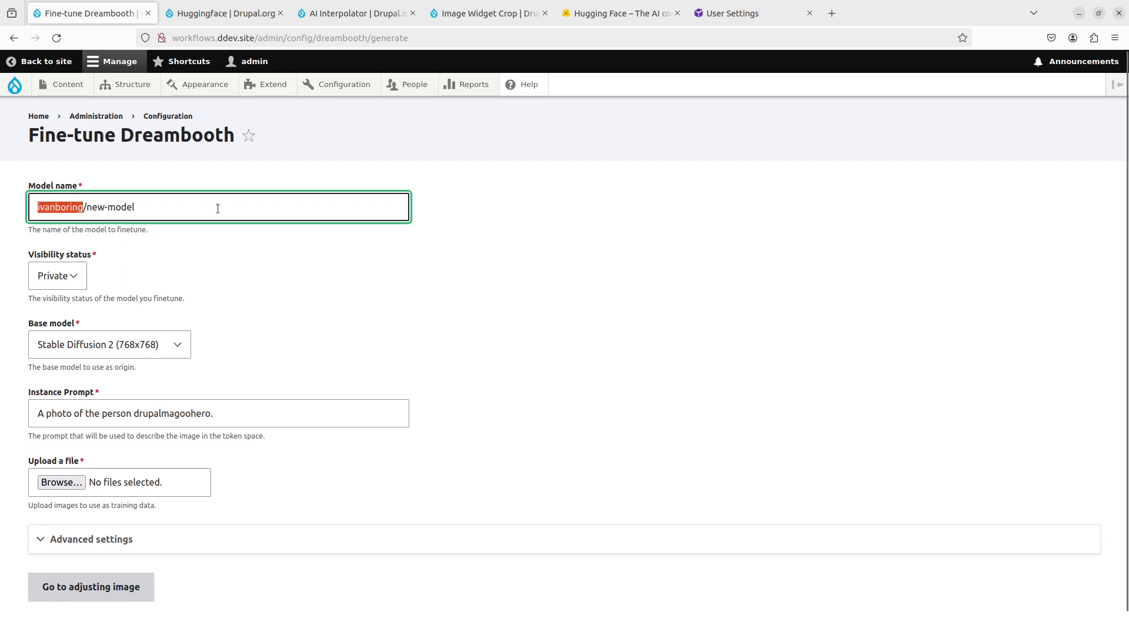
{"action": "left_click", "coordinate": [627, 13]}
{"action": "scroll", "coordinate": [247, 159], "scroll_direction": "up", "scroll_amount": 2}
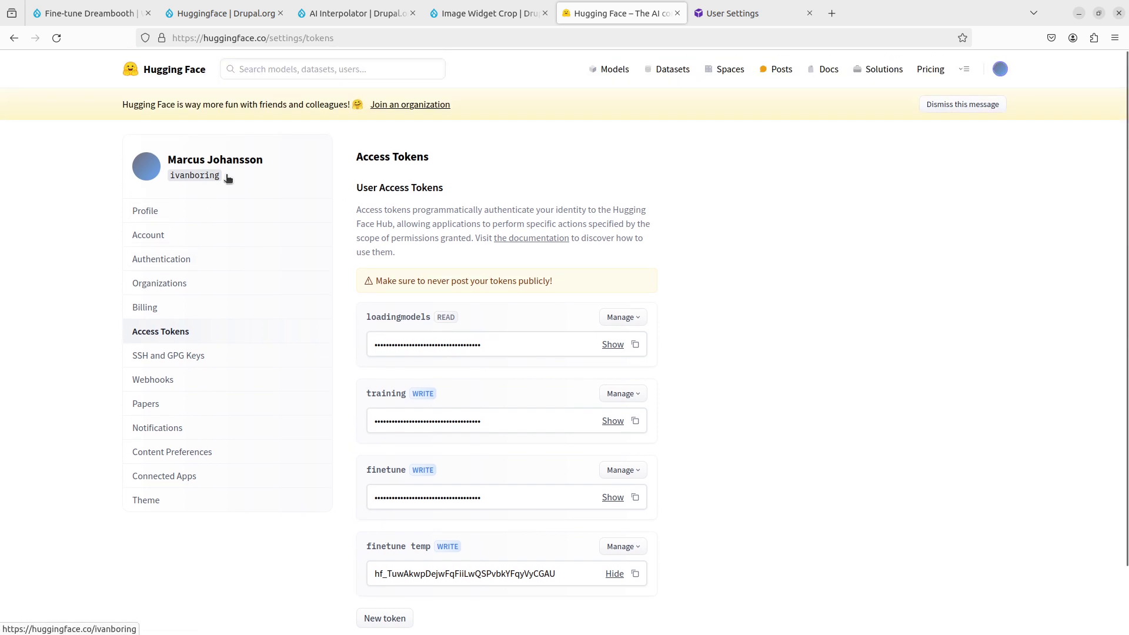
{"action": "left_click", "coordinate": [88, 13]}
{"action": "key", "text": "End"}
{"action": "left_click_drag", "start_coordinate": [86, 212], "coordinate": [338, 213]}
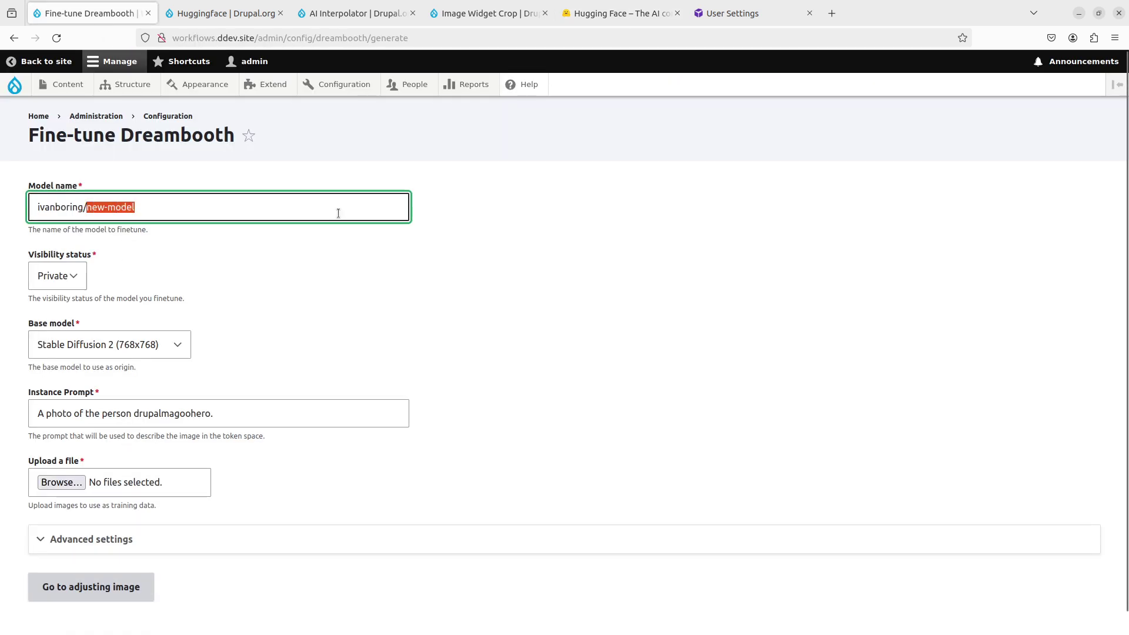
{"action": "type", "text": "airpods"}
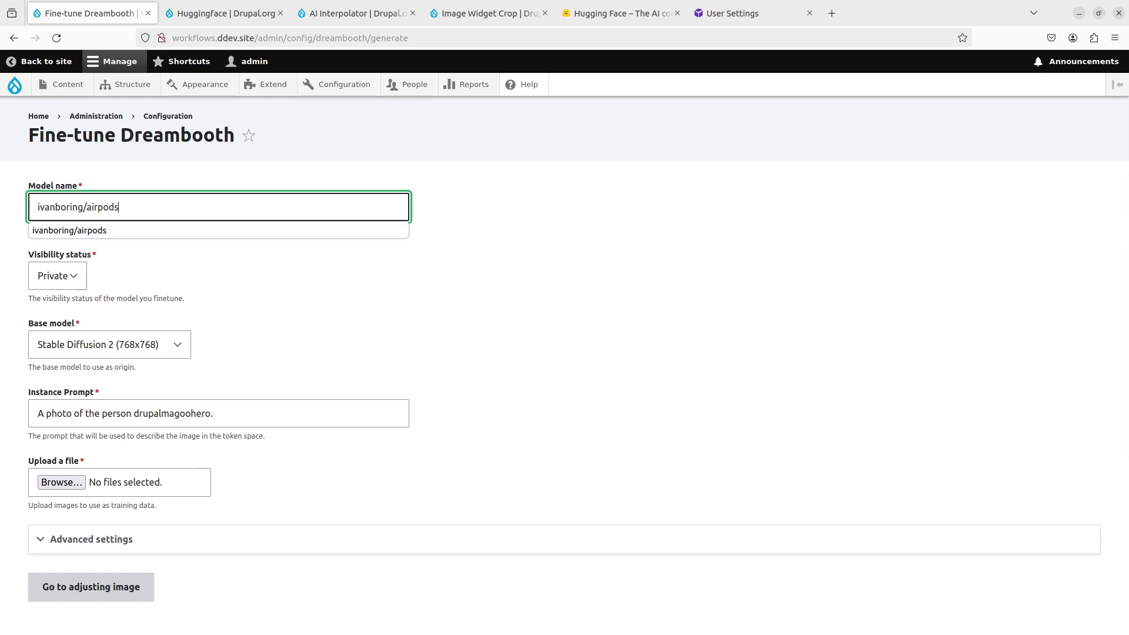
{"action": "key", "text": "Escape"}
{"action": "left_click", "coordinate": [598, 340]}
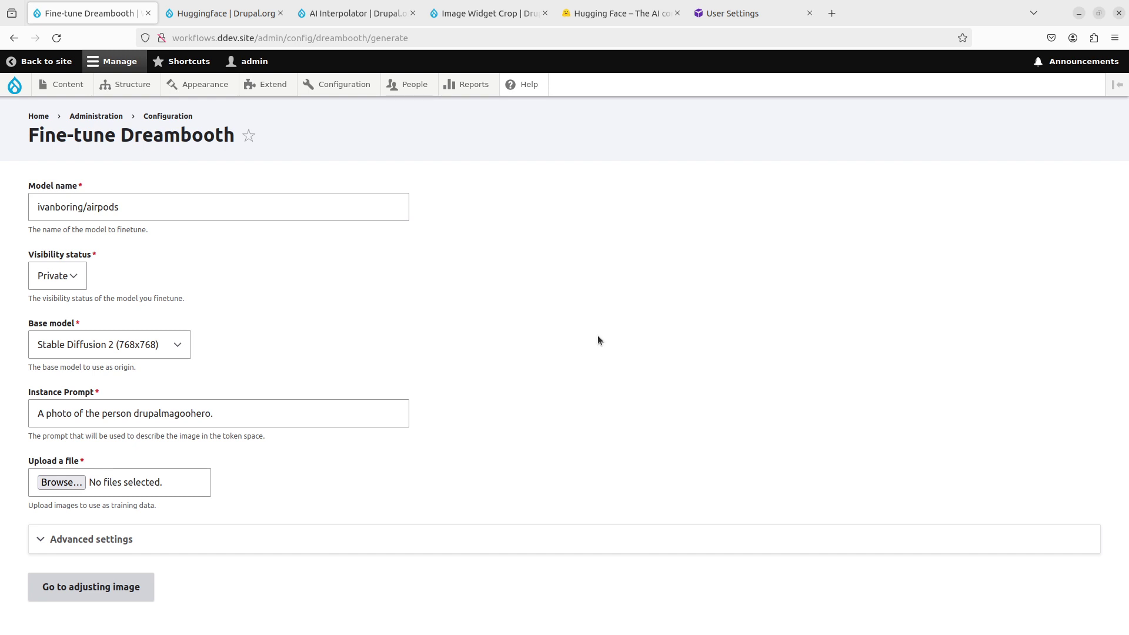
Step: Set the airpods model's Visibility status to Public with Stable Diffusion 2 (768x768) as base model
{"action": "left_click", "coordinate": [70, 285]}
{"action": "left_click", "coordinate": [65, 303]}
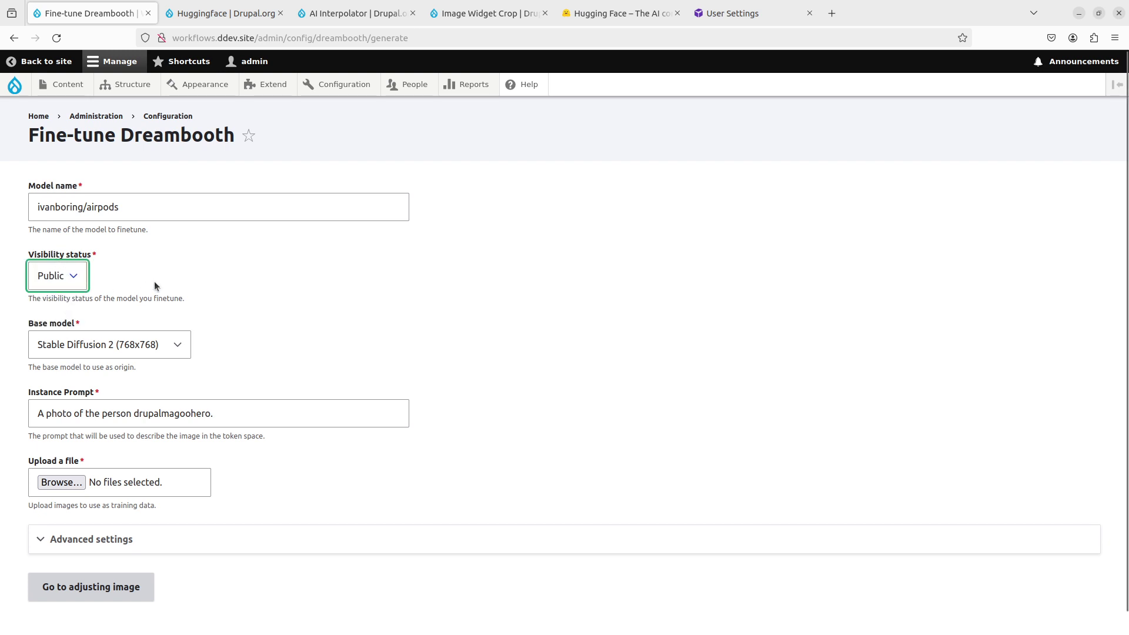
{"action": "left_click_drag", "start_coordinate": [122, 207], "coordinate": [38, 207]}
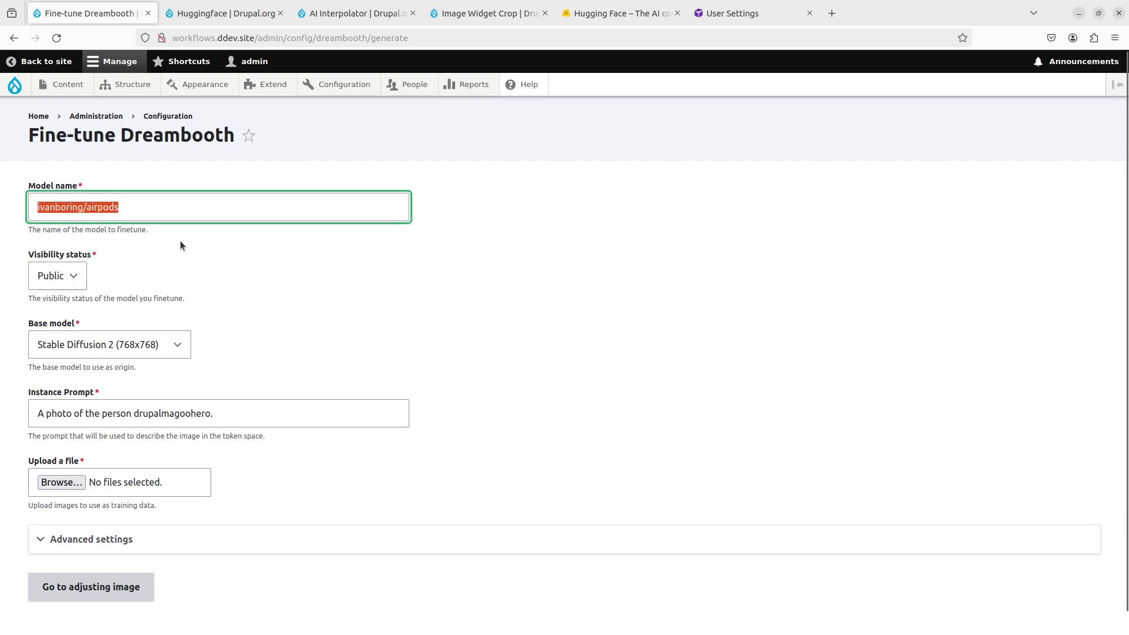
{"action": "left_click", "coordinate": [570, 282]}
{"action": "scroll", "coordinate": [644, 359], "scroll_direction": "down", "scroll_amount": 1}
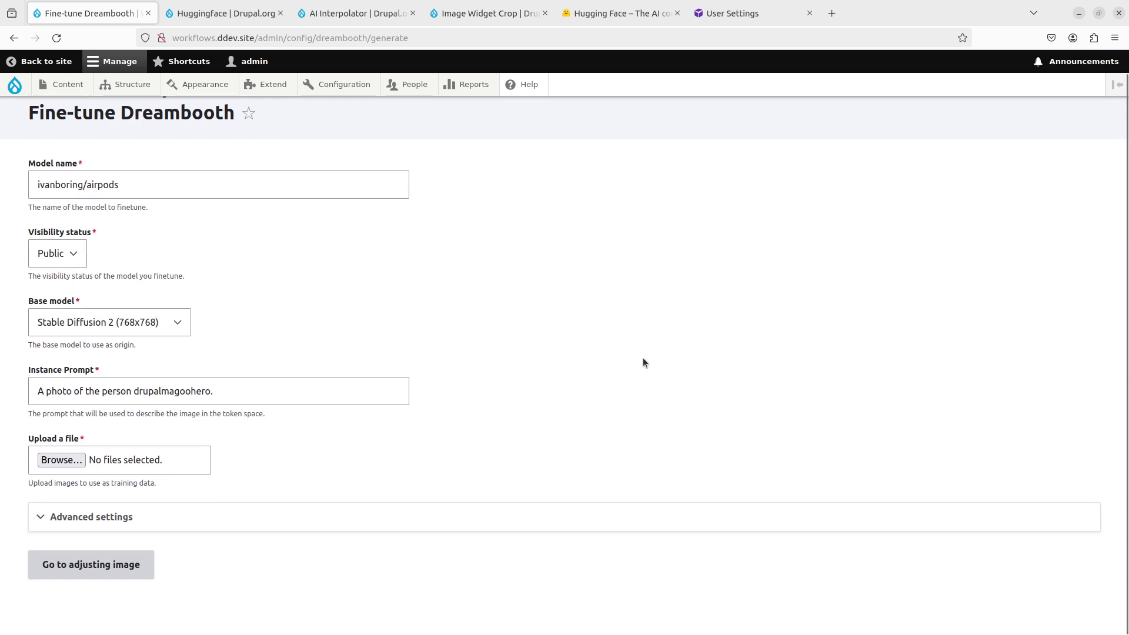
{"action": "left_click", "coordinate": [150, 325]}
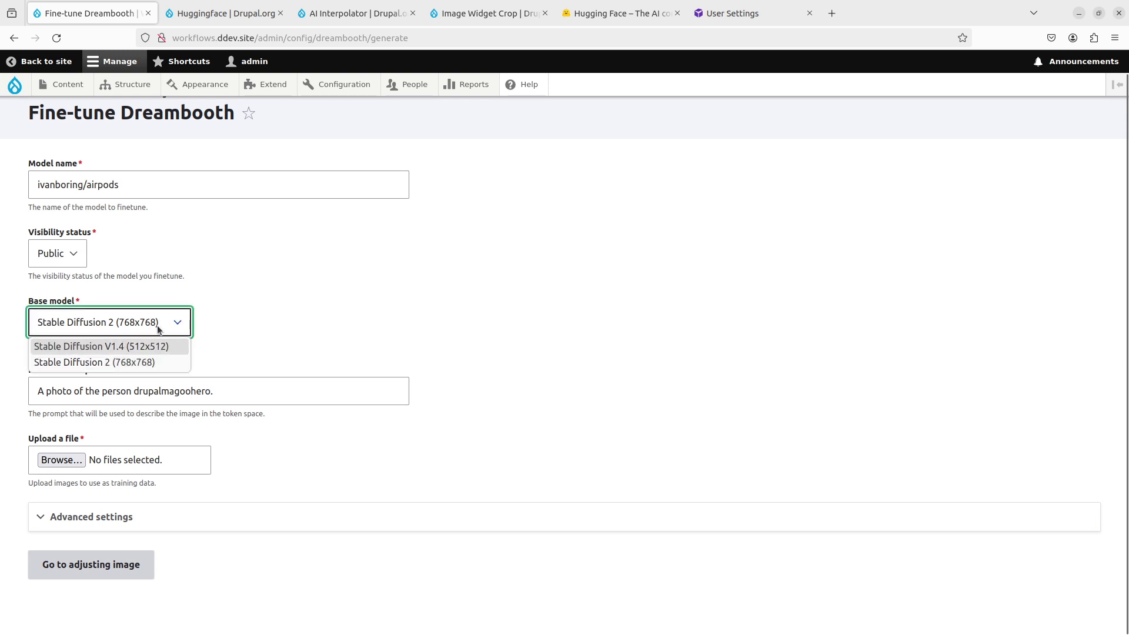
{"action": "left_click", "coordinate": [161, 359]}
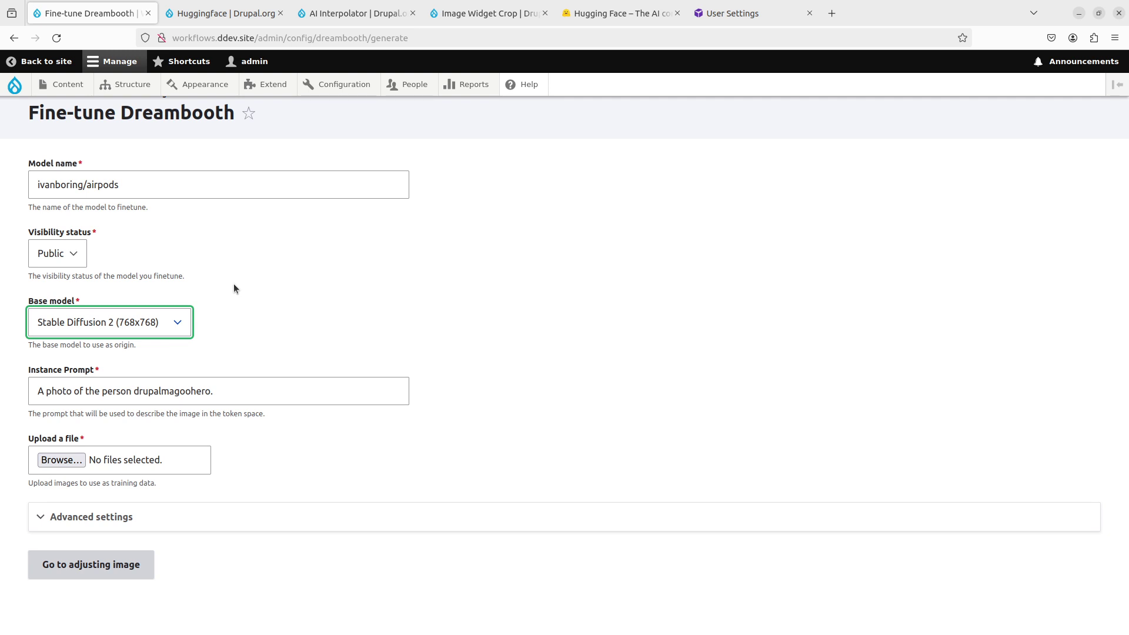
Step: Replace the instance prompt with 'A photo of the in ear earphones airpodswithdisplay'
{"action": "left_click_drag", "start_coordinate": [221, 396], "coordinate": [106, 372]}
{"action": "key", "text": "BackSpace"}
{"action": "left_click", "coordinate": [168, 391]}
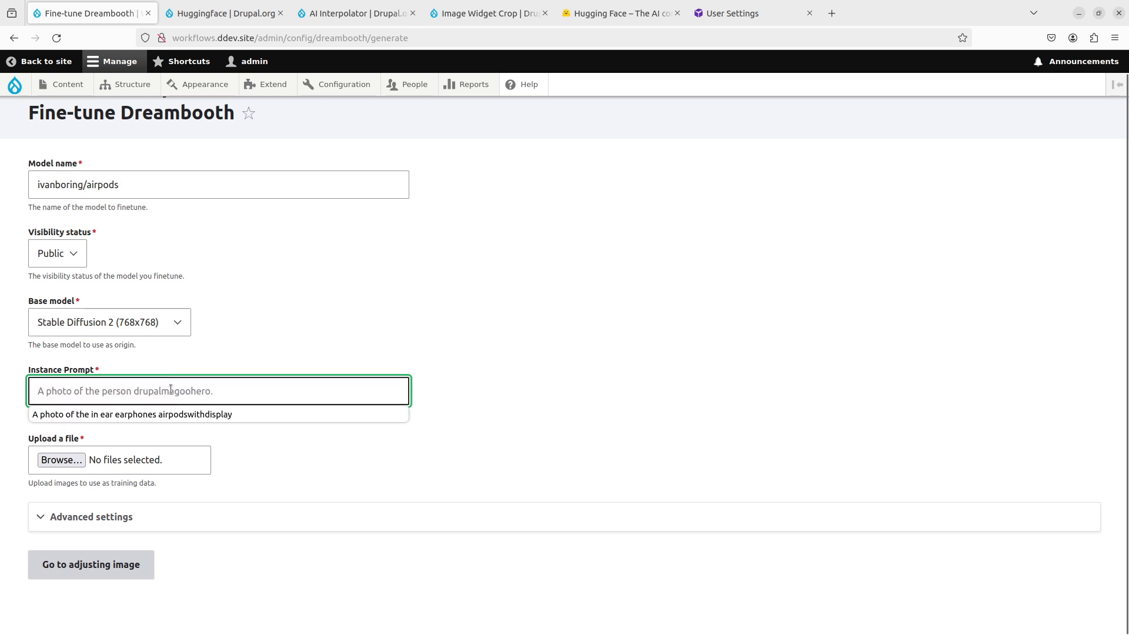
{"action": "left_click", "coordinate": [180, 414]}
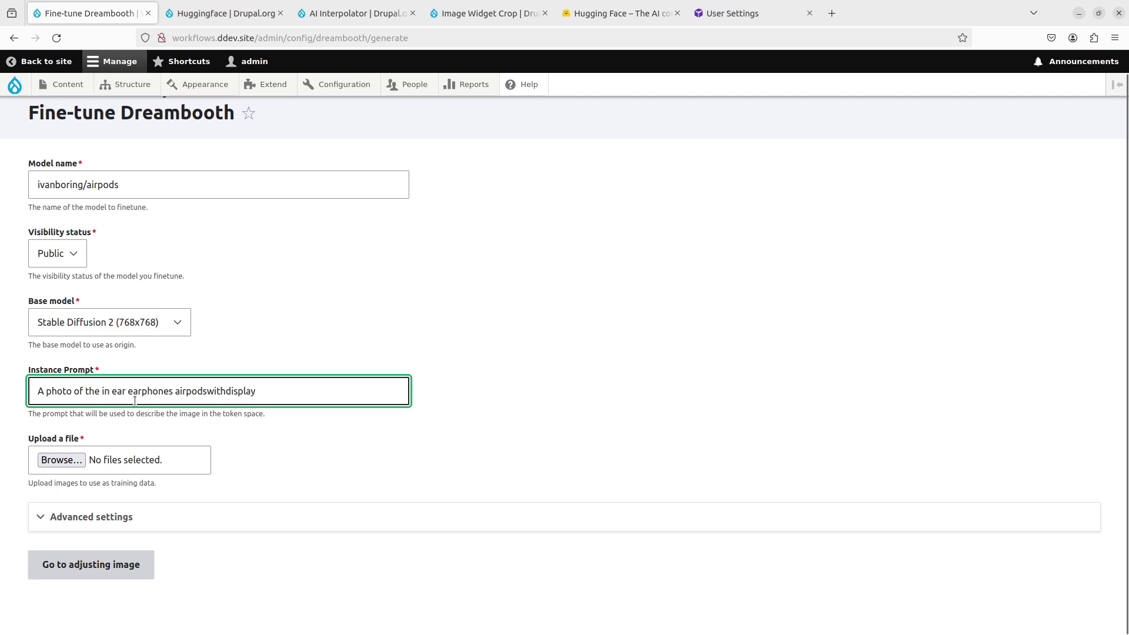
{"action": "left_click", "coordinate": [103, 391]}
{"action": "key", "text": "BackSpace"}
{"action": "left_click_drag", "start_coordinate": [101, 391], "coordinate": [173, 392]}
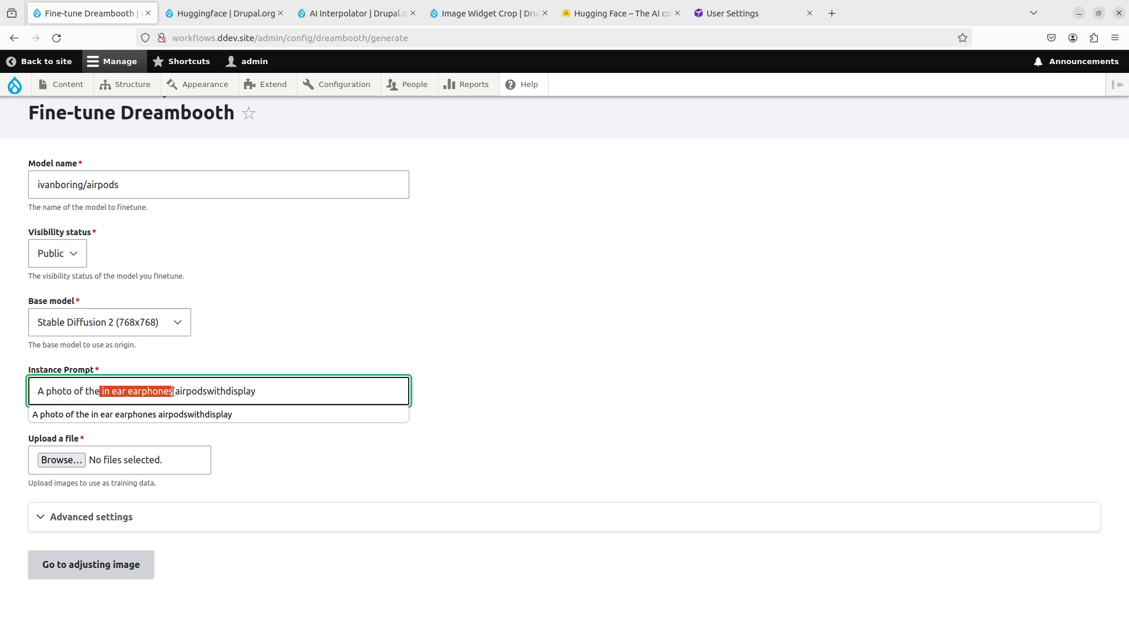
{"action": "left_click", "coordinate": [173, 391]}
{"action": "double_click", "coordinate": [223, 384]}
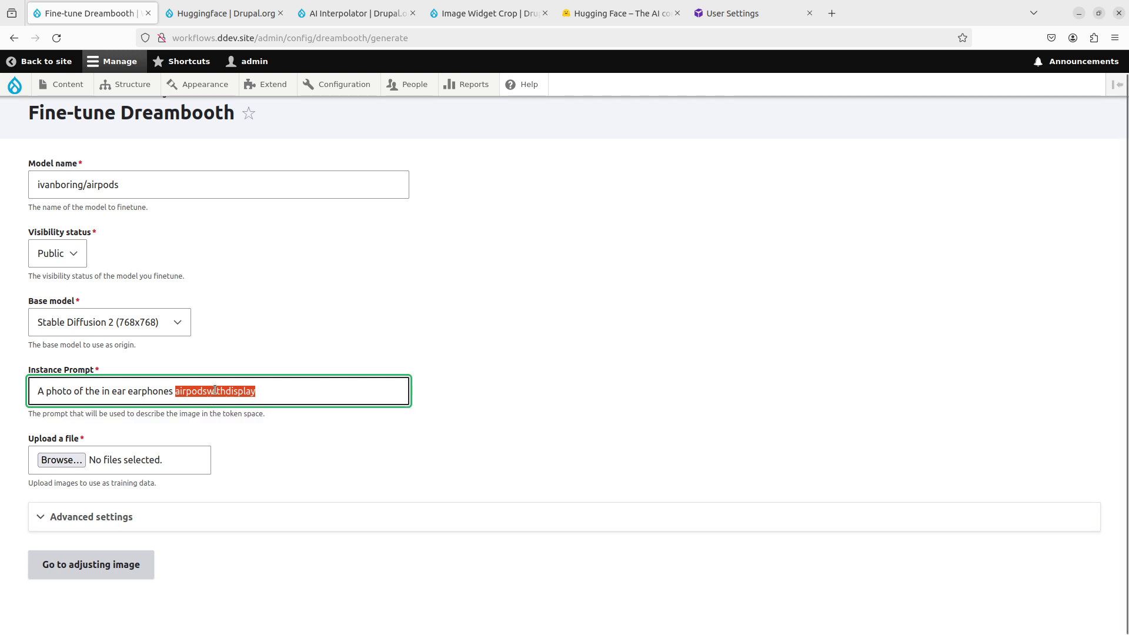
Step: Upload all ten leakedairpods images from the Downloads/airpods folder as training images
{"action": "left_click", "coordinate": [61, 460]}
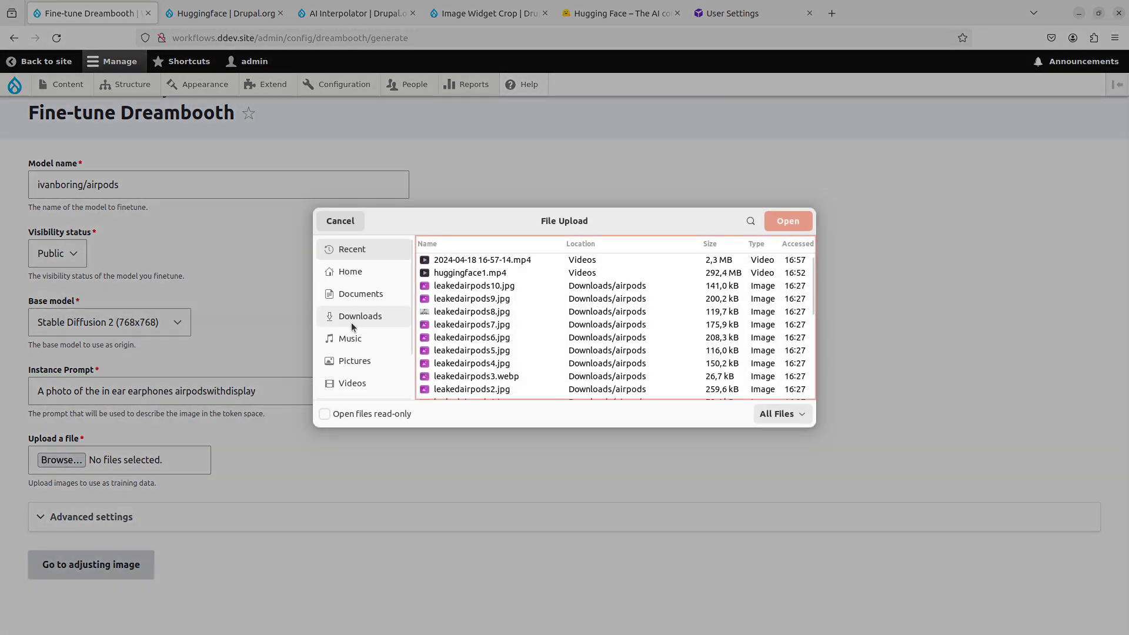
{"action": "left_click", "coordinate": [359, 293]}
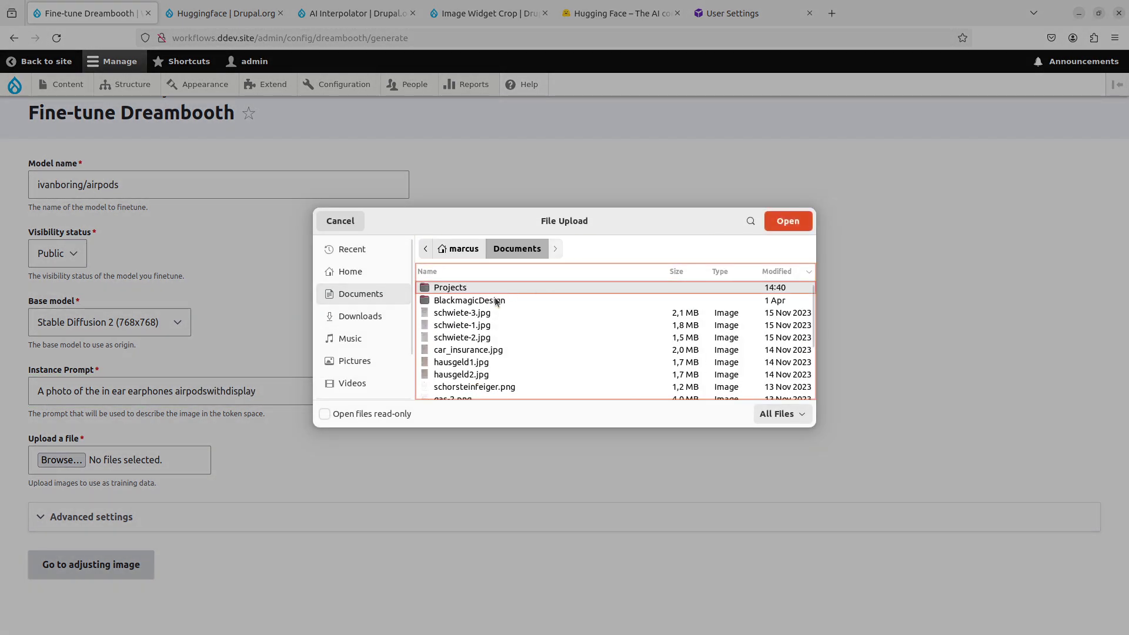
{"action": "left_click", "coordinate": [341, 319]}
{"action": "key", "text": "ctrl+a"}
{"action": "key", "text": "Return"}
{"action": "scroll", "coordinate": [684, 229], "scroll_direction": "down", "scroll_amount": 5}
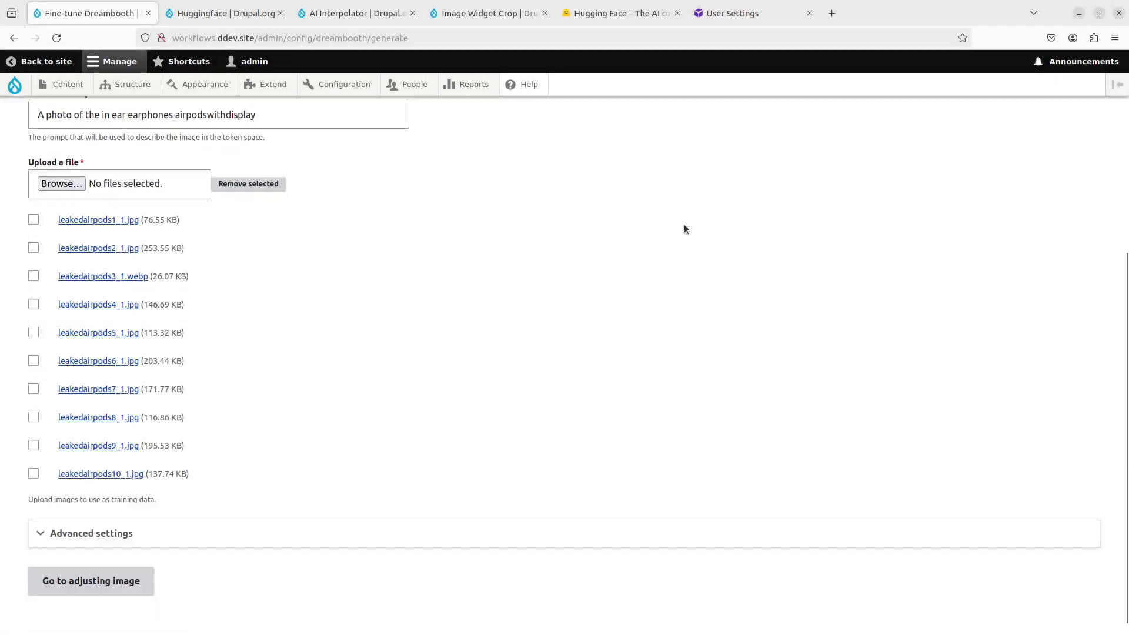
{"action": "scroll", "coordinate": [323, 250], "scroll_direction": "up", "scroll_amount": 3}
{"action": "scroll", "coordinate": [495, 393], "scroll_direction": "down", "scroll_amount": 2}
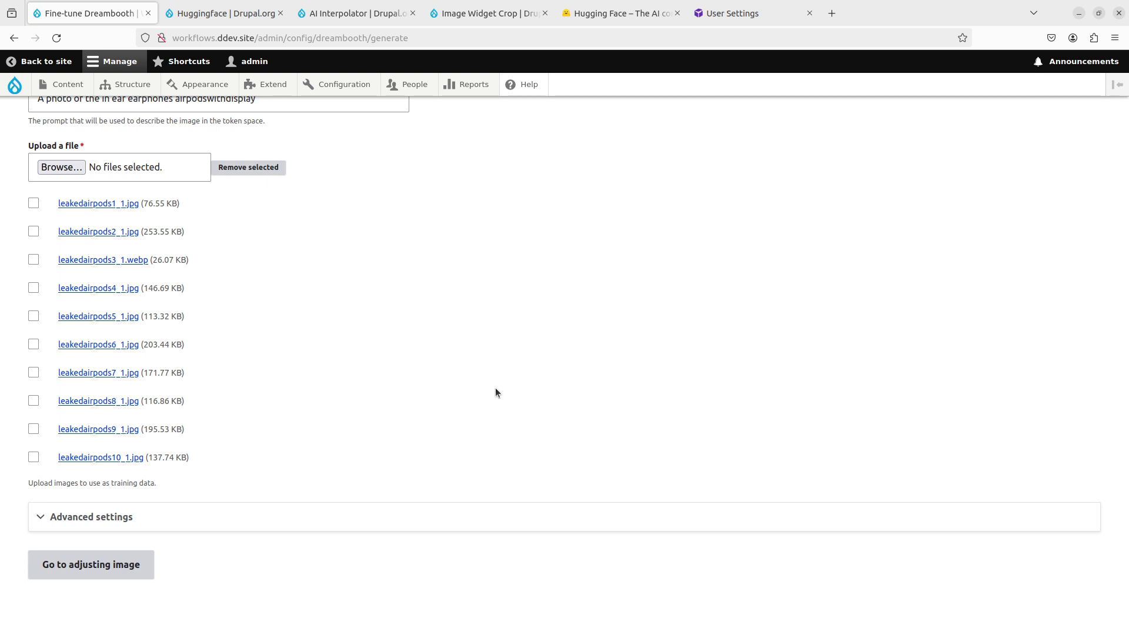
{"action": "scroll", "coordinate": [495, 389], "scroll_direction": "up", "scroll_amount": 2}
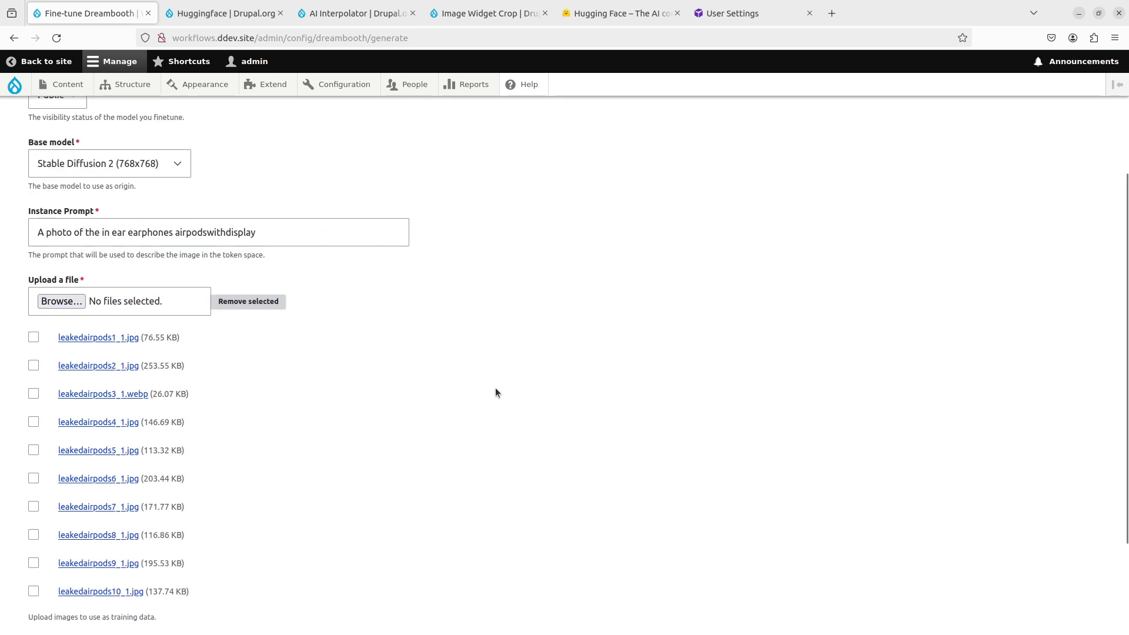
{"action": "scroll", "coordinate": [366, 435], "scroll_direction": "down", "scroll_amount": 1}
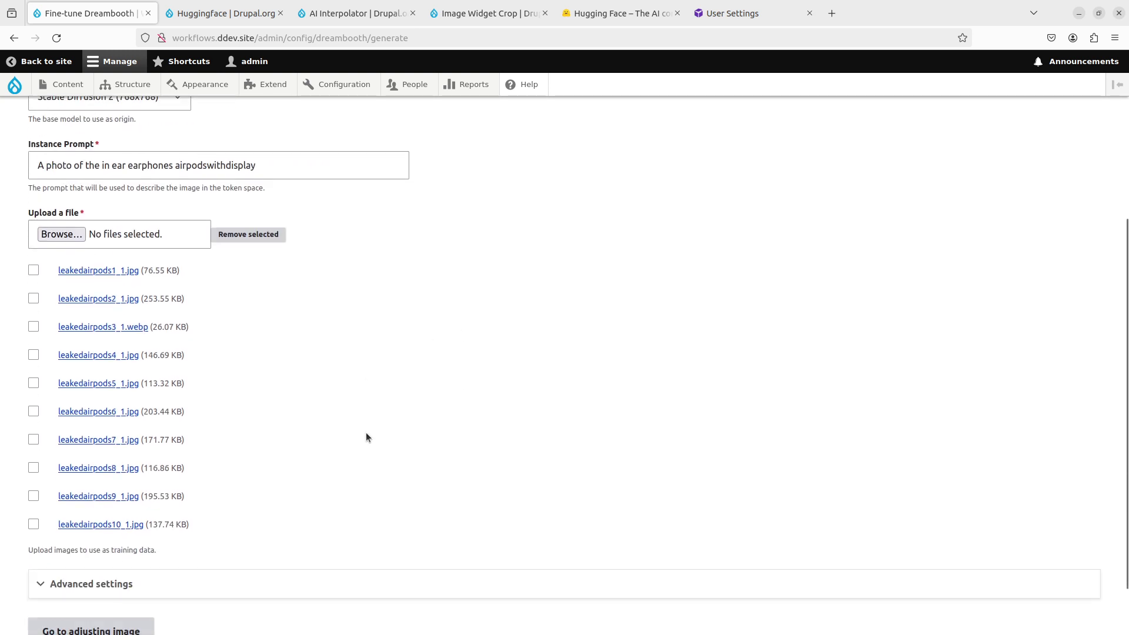
{"action": "scroll", "coordinate": [366, 435], "scroll_direction": "down", "scroll_amount": 1}
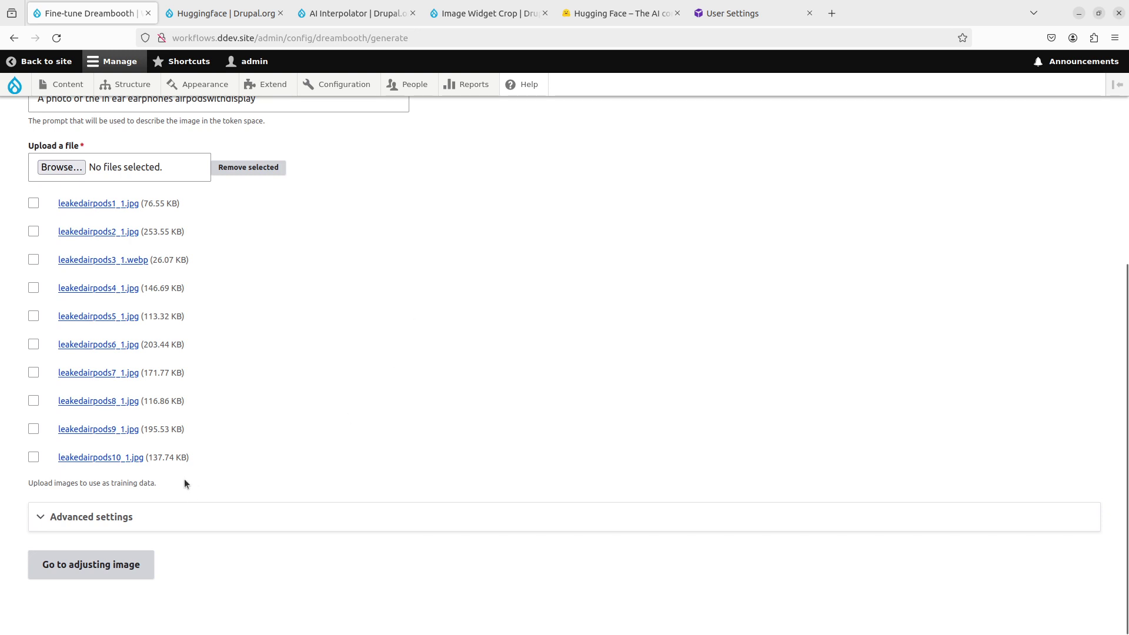
Step: Expand Advanced settings and leave the Runpod Machine ID at NVIDIA A40 after a trial edit
{"action": "left_click", "coordinate": [165, 513]}
{"action": "scroll", "coordinate": [383, 459], "scroll_direction": "down", "scroll_amount": 3}
{"action": "scroll", "coordinate": [402, 449], "scroll_direction": "down", "scroll_amount": 3}
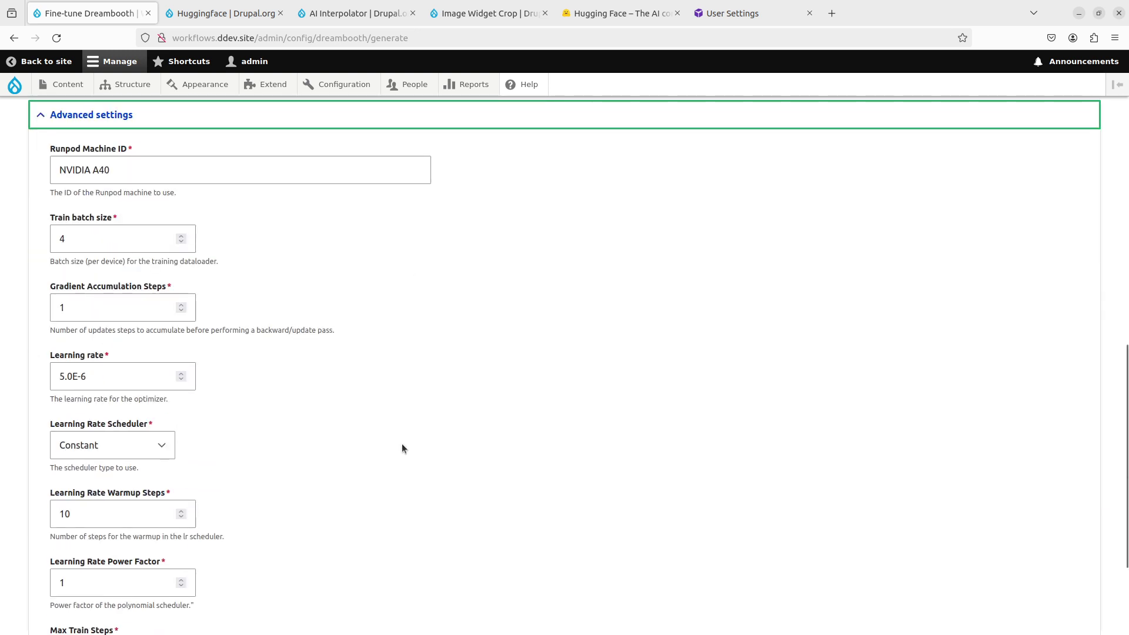
{"action": "mouse_move", "coordinate": [111, 172]}
{"action": "left_mouse_down"}
{"action": "mouse_move", "coordinate": [56, 172]}
{"action": "mouse_move", "coordinate": [92, 172]}
{"action": "left_mouse_up"}
{"action": "type", "text": "RTX 3090"}
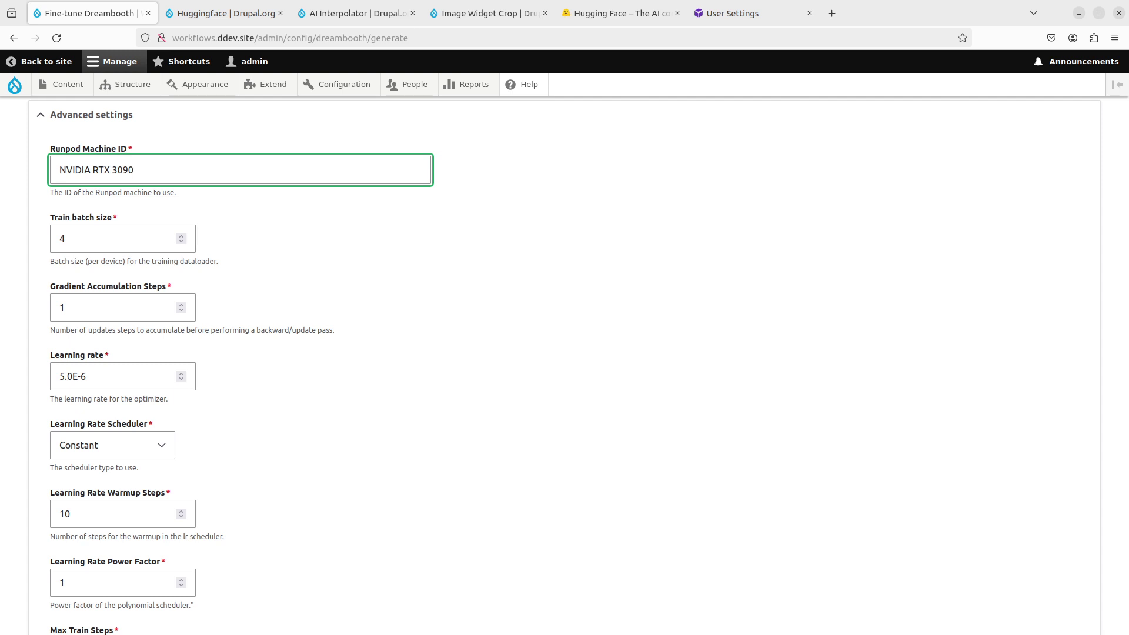
{"action": "key", "text": "ctrl+z"}
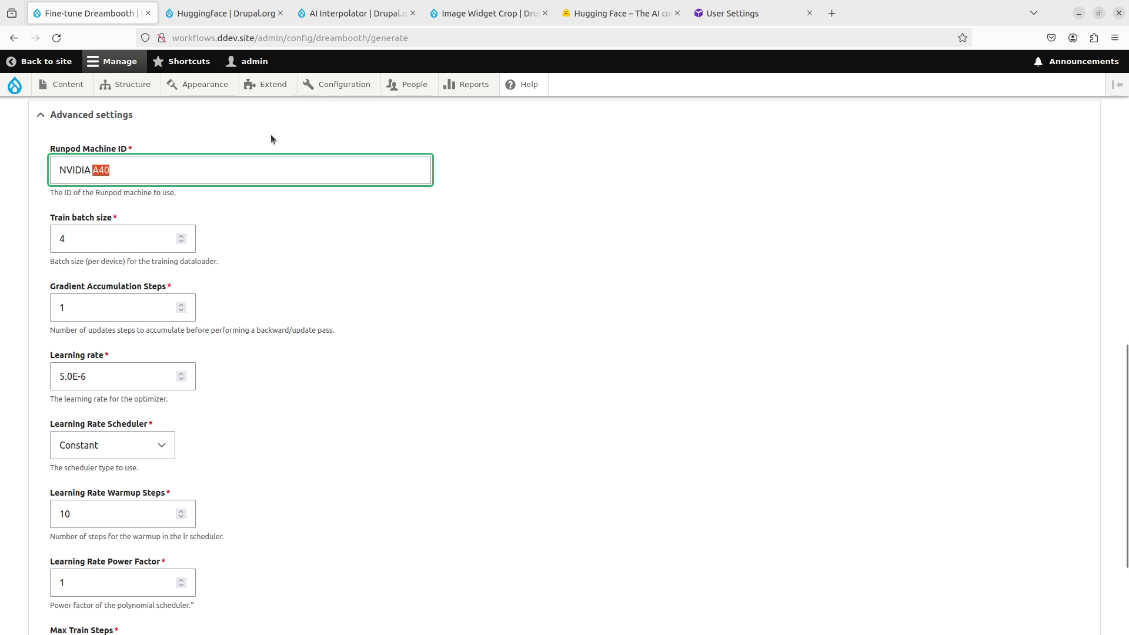
{"action": "left_click", "coordinate": [370, 264]}
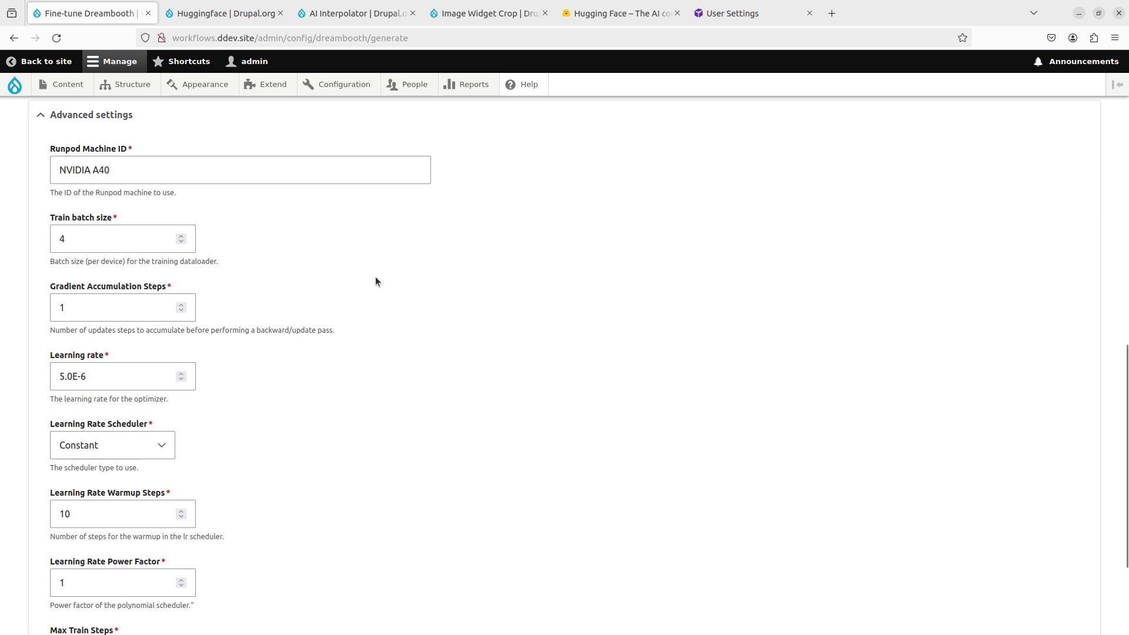
Step: Review the remaining advanced settings, collapse the section, and proceed to adjusting images
{"action": "scroll", "coordinate": [375, 277], "scroll_direction": "down", "scroll_amount": 2}
{"action": "scroll", "coordinate": [385, 282], "scroll_direction": "down", "scroll_amount": 2}
{"action": "scroll", "coordinate": [392, 304], "scroll_direction": "up", "scroll_amount": 2}
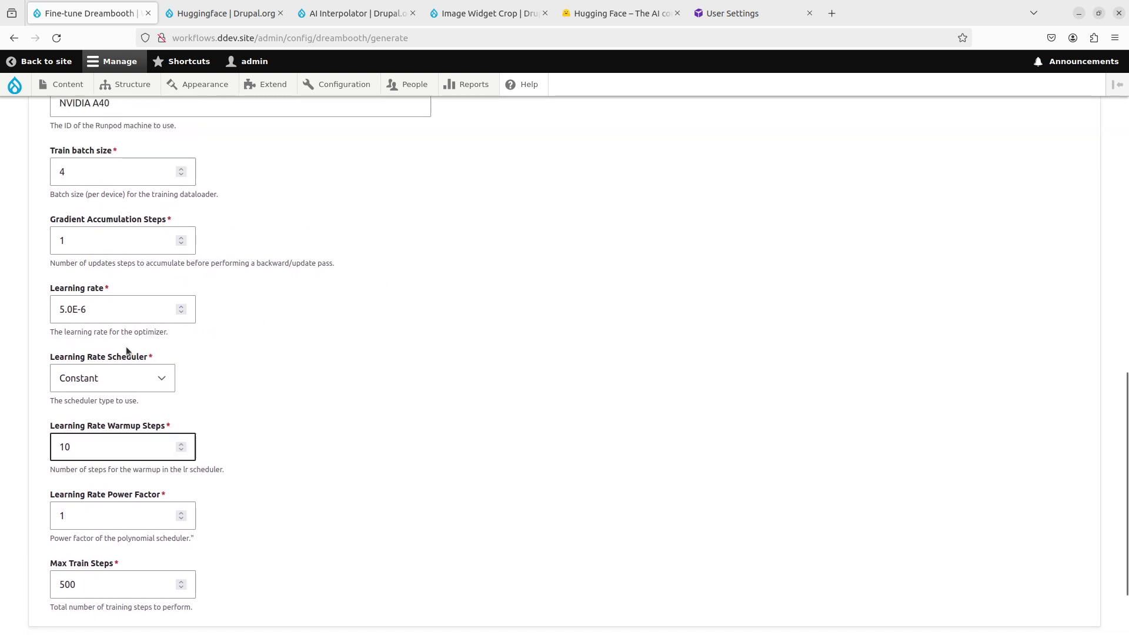
{"action": "scroll", "coordinate": [300, 469], "scroll_direction": "down", "scroll_amount": 2}
{"action": "scroll", "coordinate": [302, 467], "scroll_direction": "up", "scroll_amount": 2}
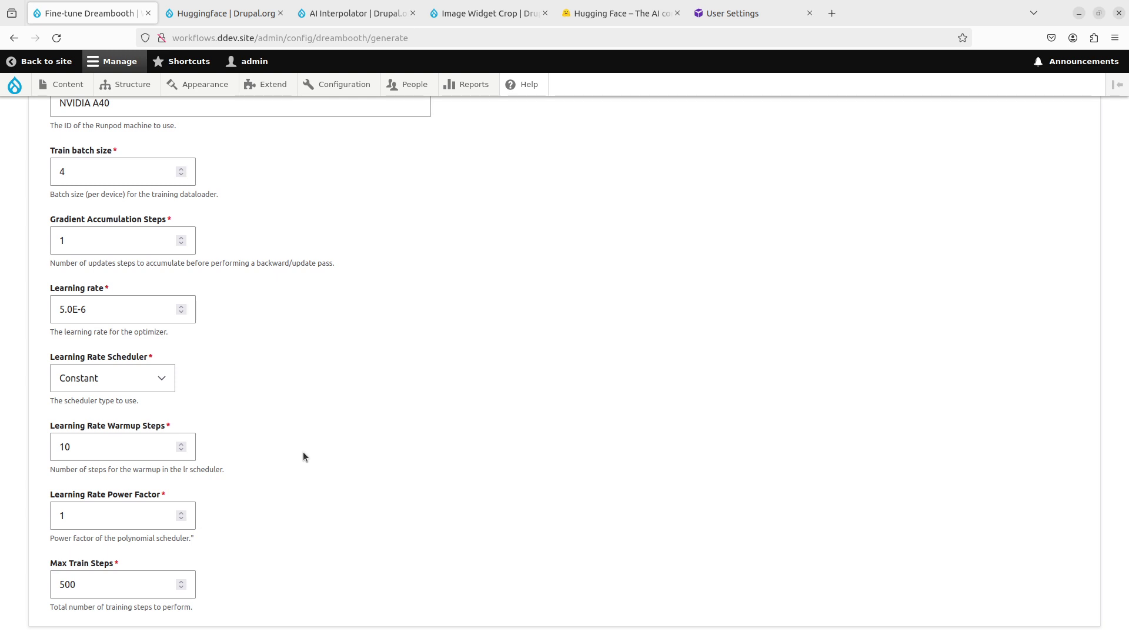
{"action": "scroll", "coordinate": [303, 454], "scroll_direction": "up", "scroll_amount": 4}
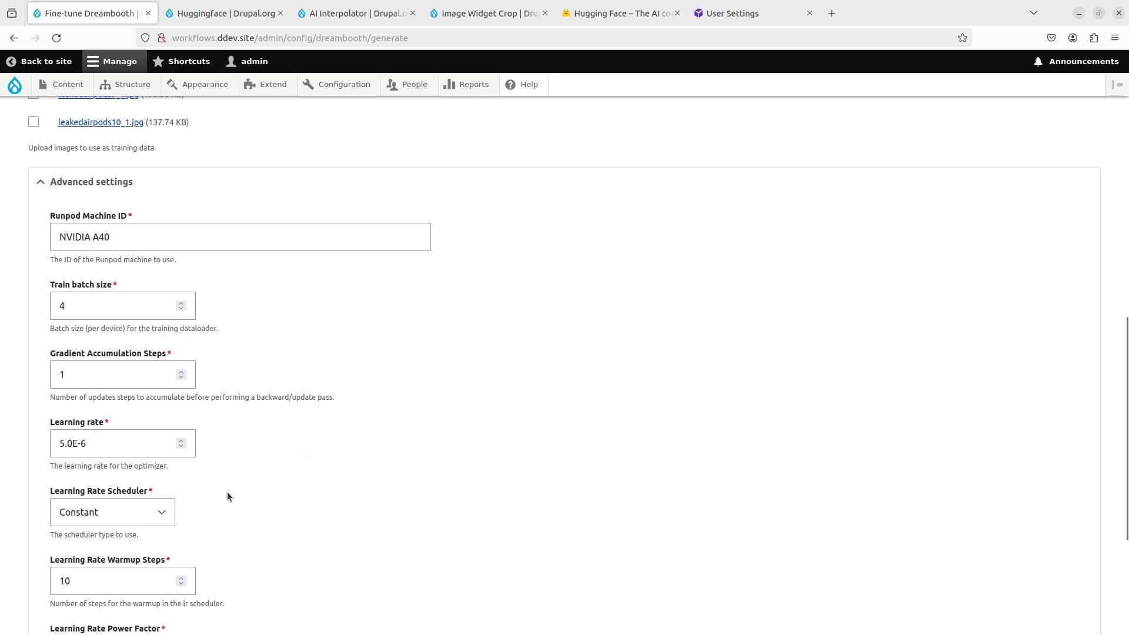
{"action": "scroll", "coordinate": [282, 508], "scroll_direction": "down", "scroll_amount": 6}
{"action": "scroll", "coordinate": [282, 512], "scroll_direction": "up", "scroll_amount": 4}
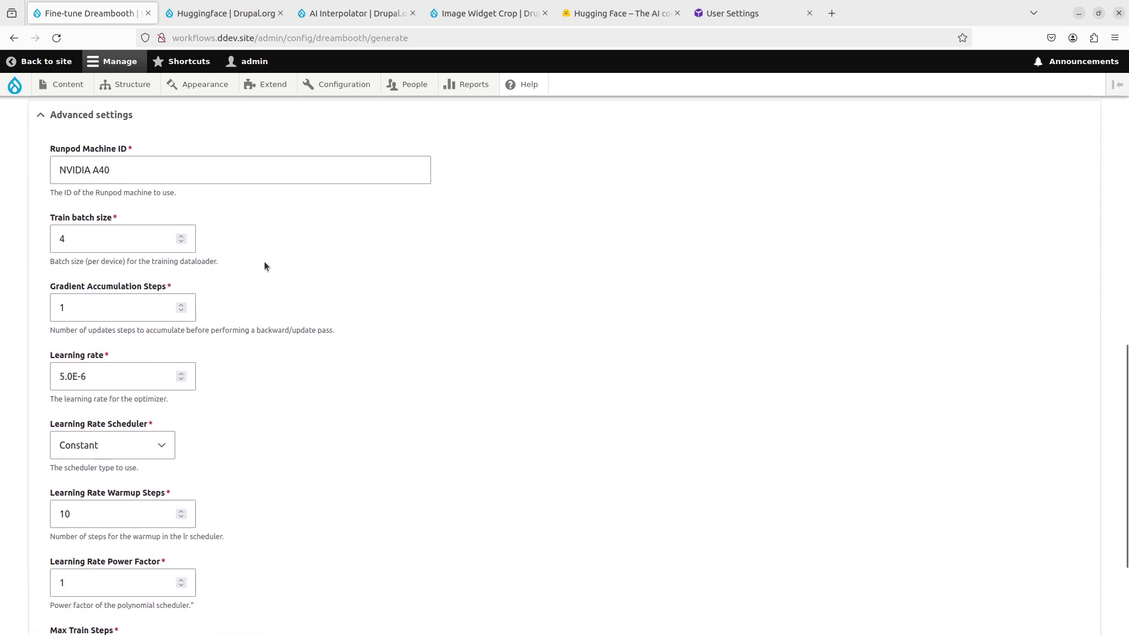
{"action": "left_click", "coordinate": [201, 121]}
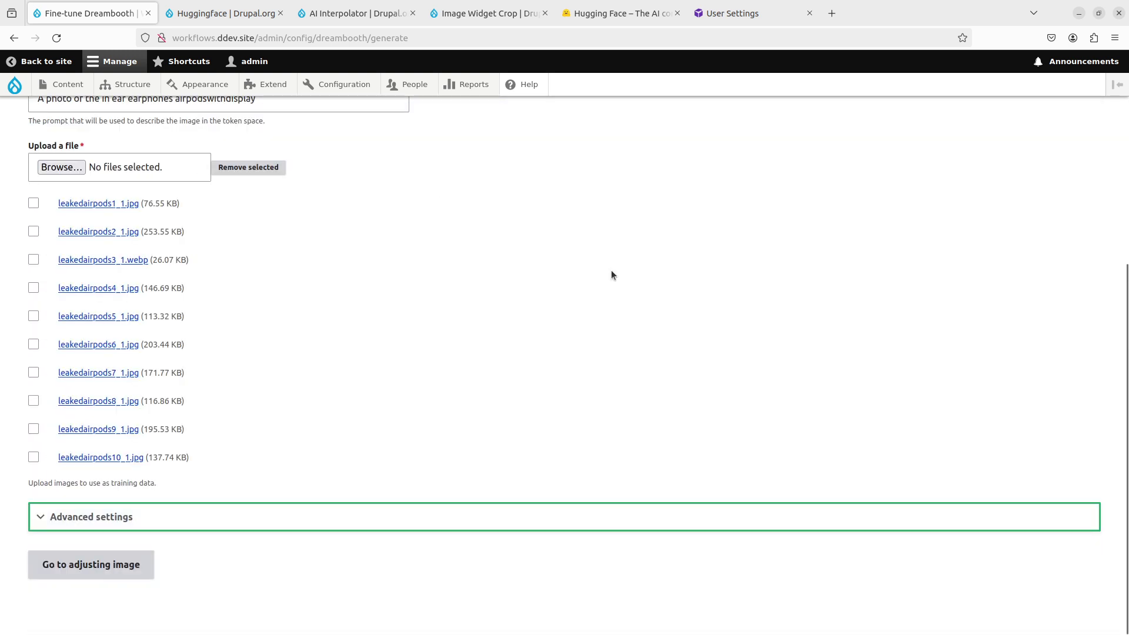
{"action": "left_click", "coordinate": [103, 563]}
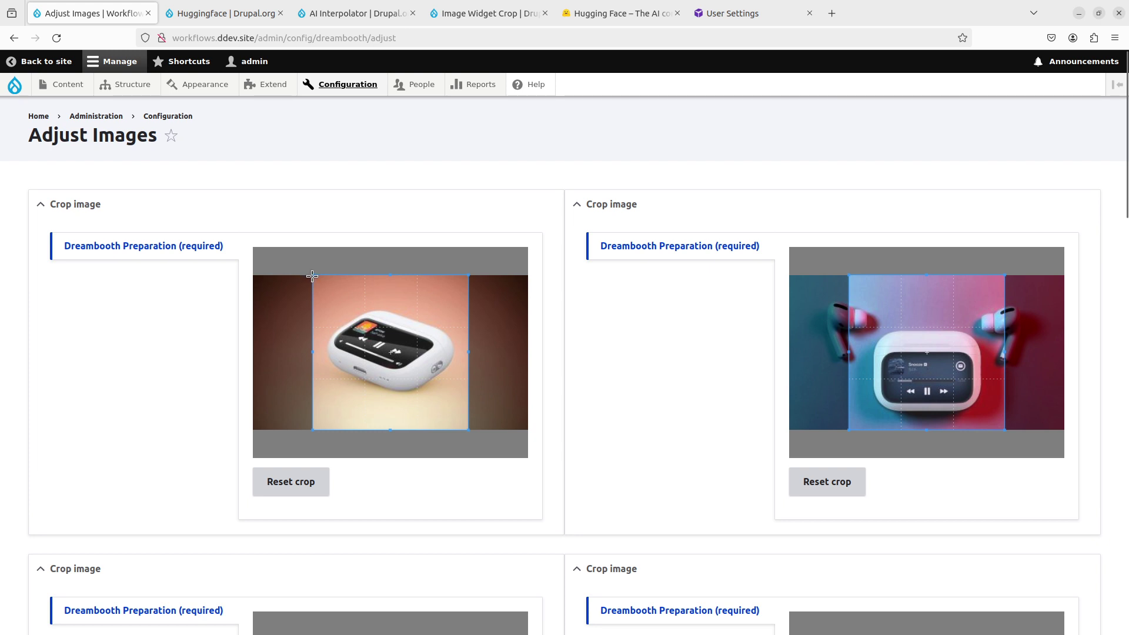
Step: Crop the first two images and the AirPods 4 image to squares around the case
{"action": "left_click_drag", "start_coordinate": [313, 276], "coordinate": [351, 317]}
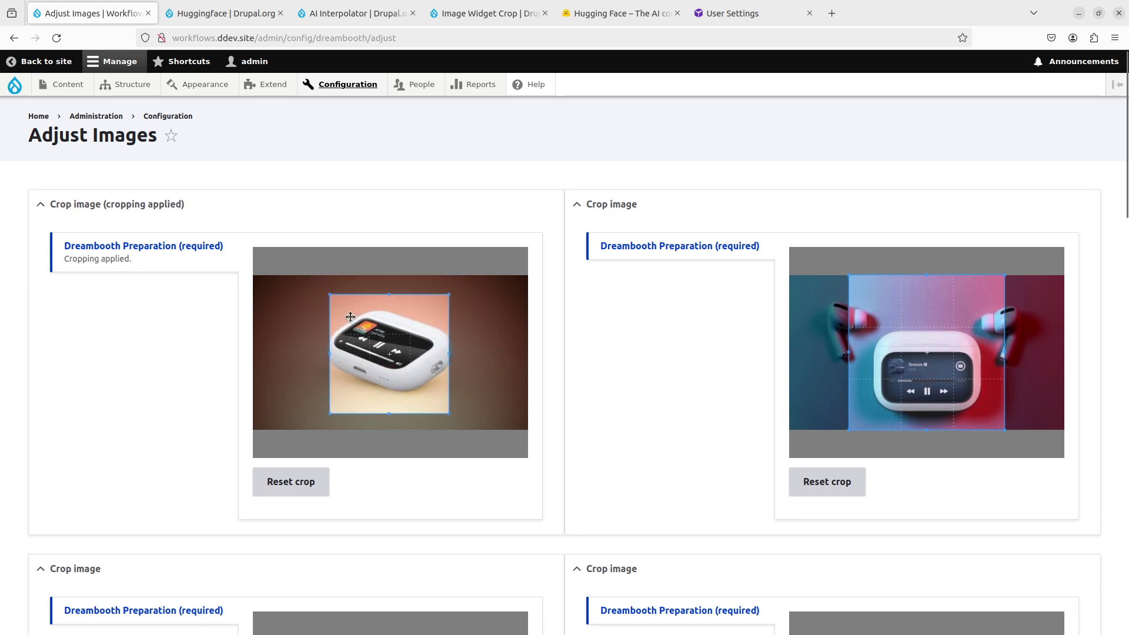
{"action": "left_click_drag", "start_coordinate": [448, 414], "coordinate": [456, 418]}
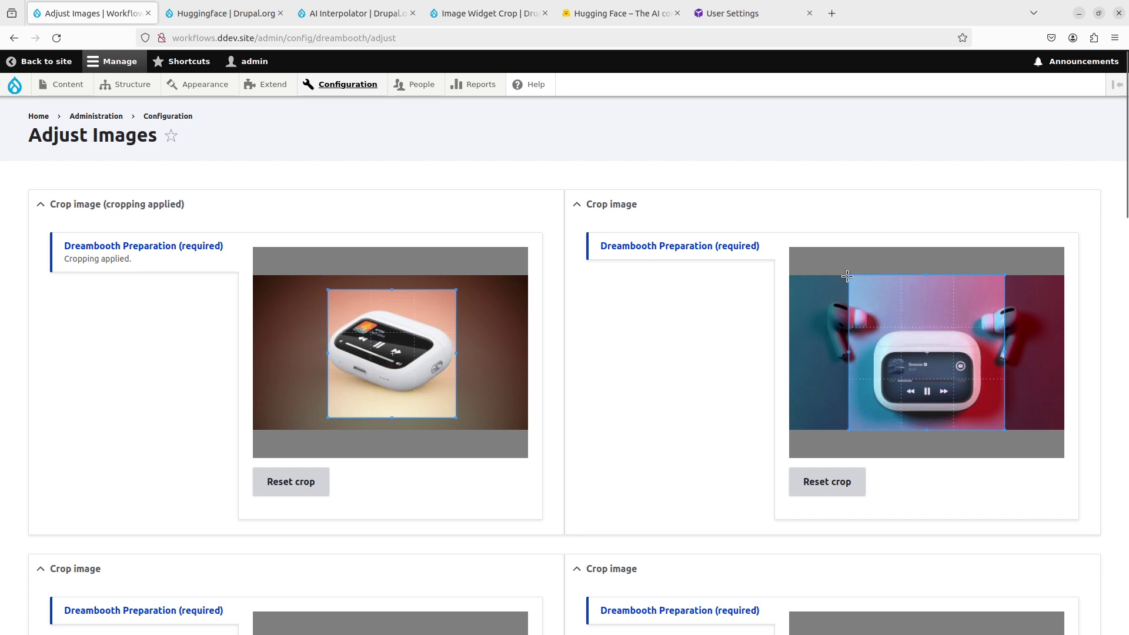
{"action": "left_click_drag", "start_coordinate": [848, 274], "coordinate": [868, 294]}
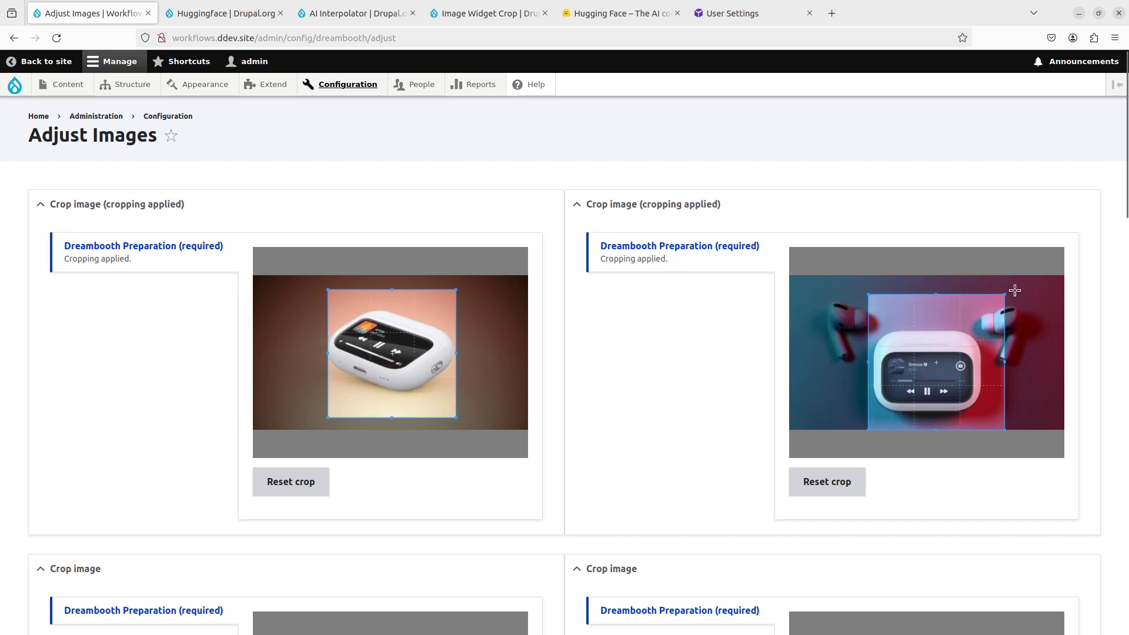
{"action": "left_click_drag", "start_coordinate": [1005, 294], "coordinate": [1001, 297]}
{"action": "left_click_drag", "start_coordinate": [912, 383], "coordinate": [939, 387]}
{"action": "scroll", "coordinate": [618, 457], "scroll_direction": "down", "scroll_amount": 5}
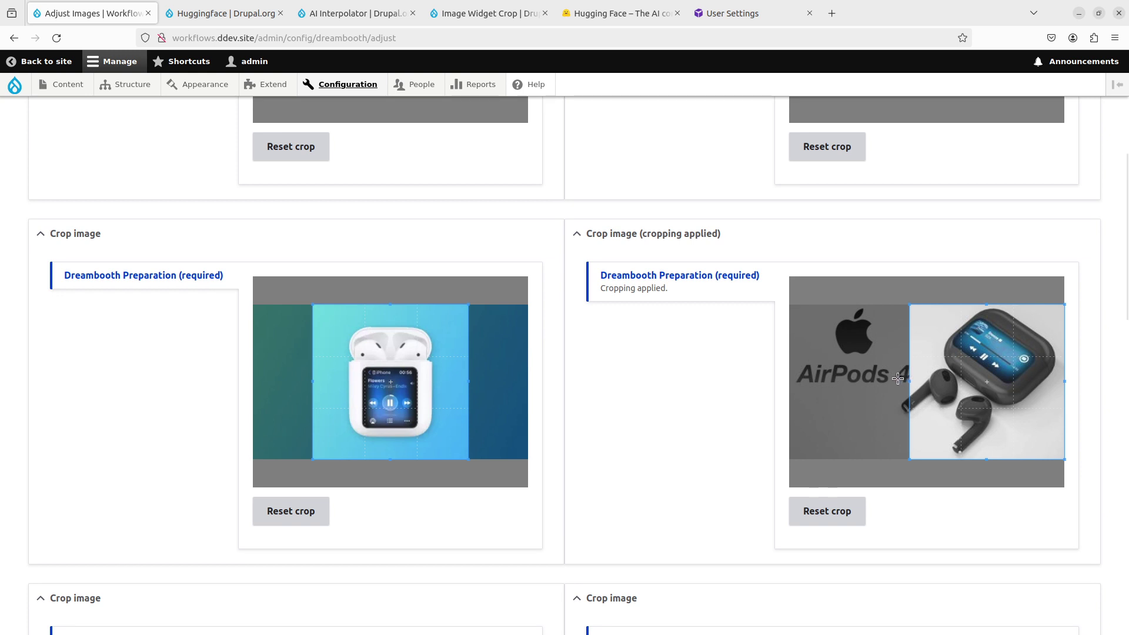
{"action": "left_click_drag", "start_coordinate": [932, 394], "coordinate": [924, 395]}
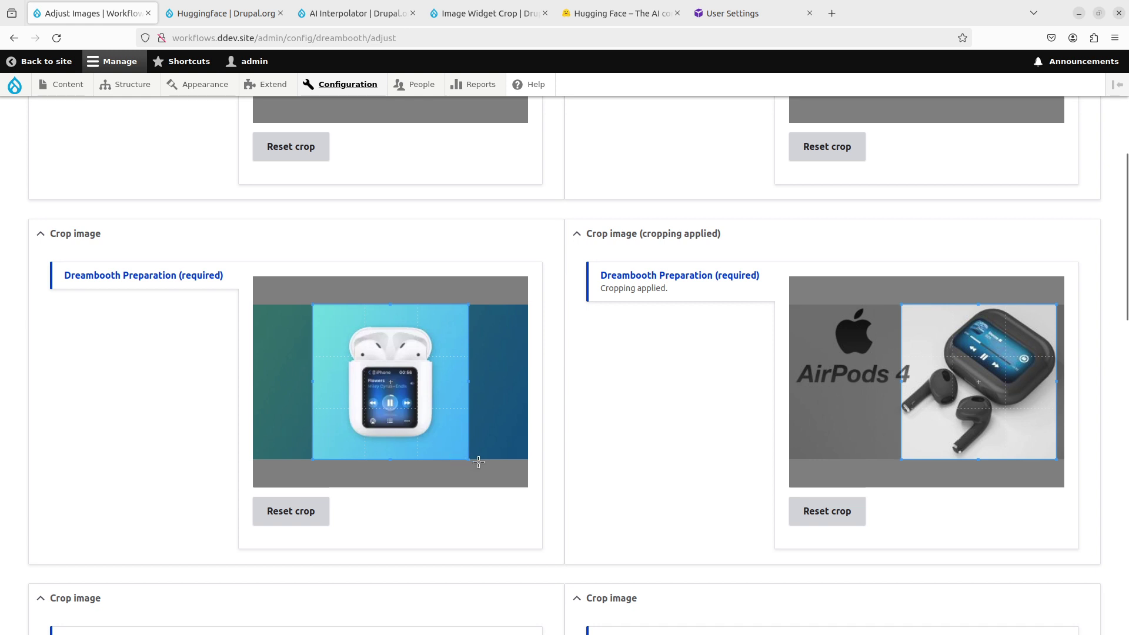
Step: Tighten the square crops on the blue-background and black AirPods 4 images
{"action": "left_click_drag", "start_coordinate": [469, 460], "coordinate": [393, 424]}
{"action": "scroll", "coordinate": [594, 416], "scroll_direction": "down", "scroll_amount": 5}
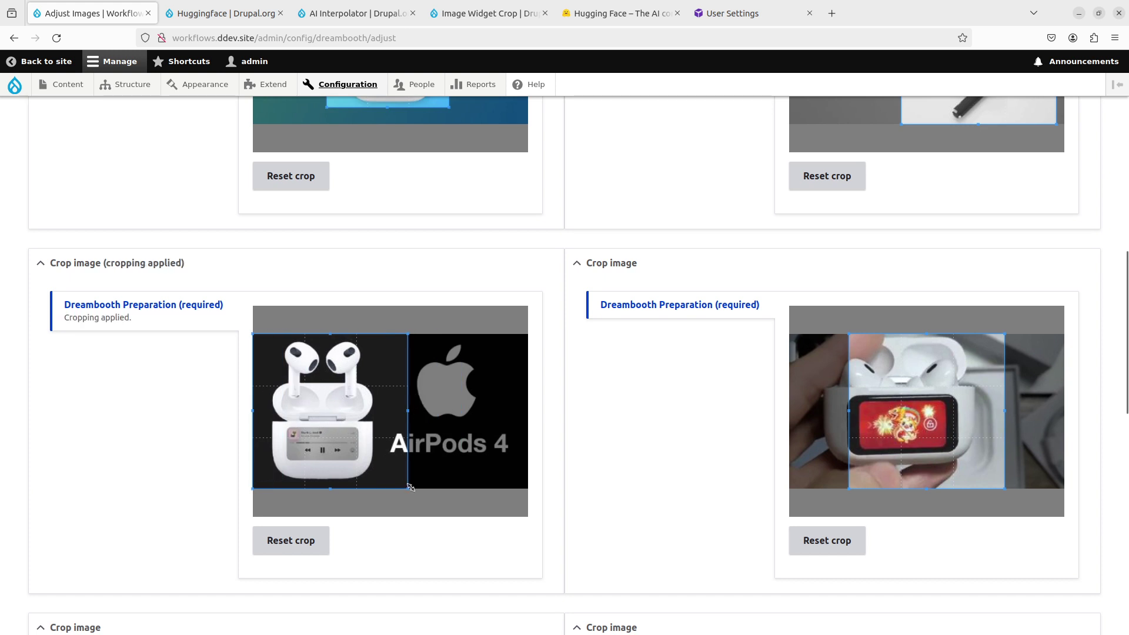
{"action": "left_click_drag", "start_coordinate": [409, 489], "coordinate": [403, 485]}
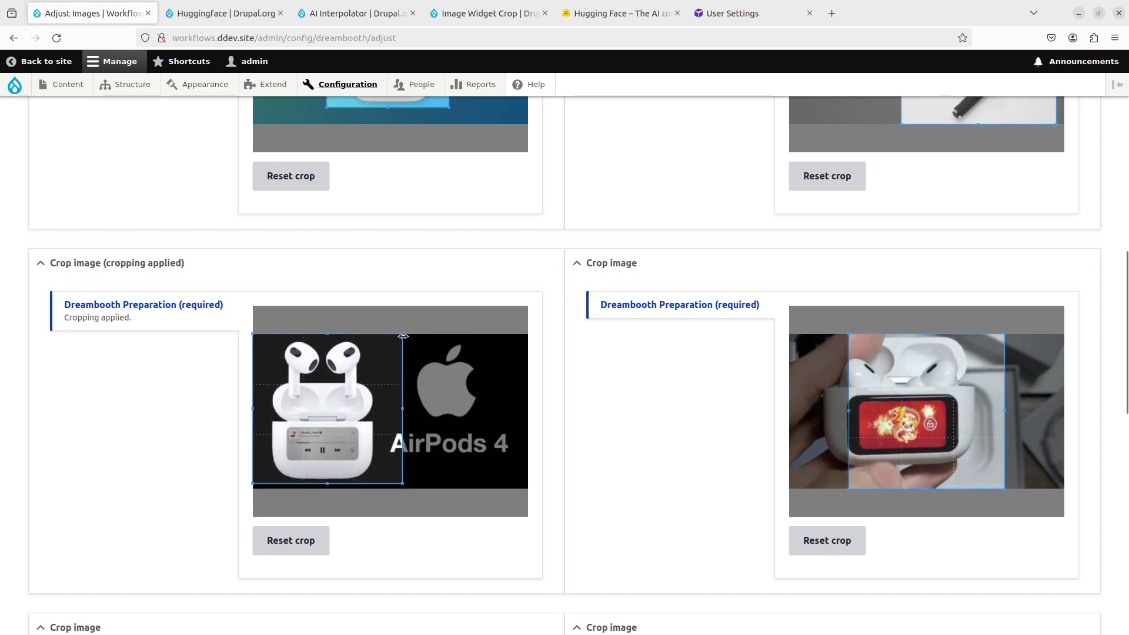
{"action": "left_click_drag", "start_coordinate": [401, 335], "coordinate": [395, 340]}
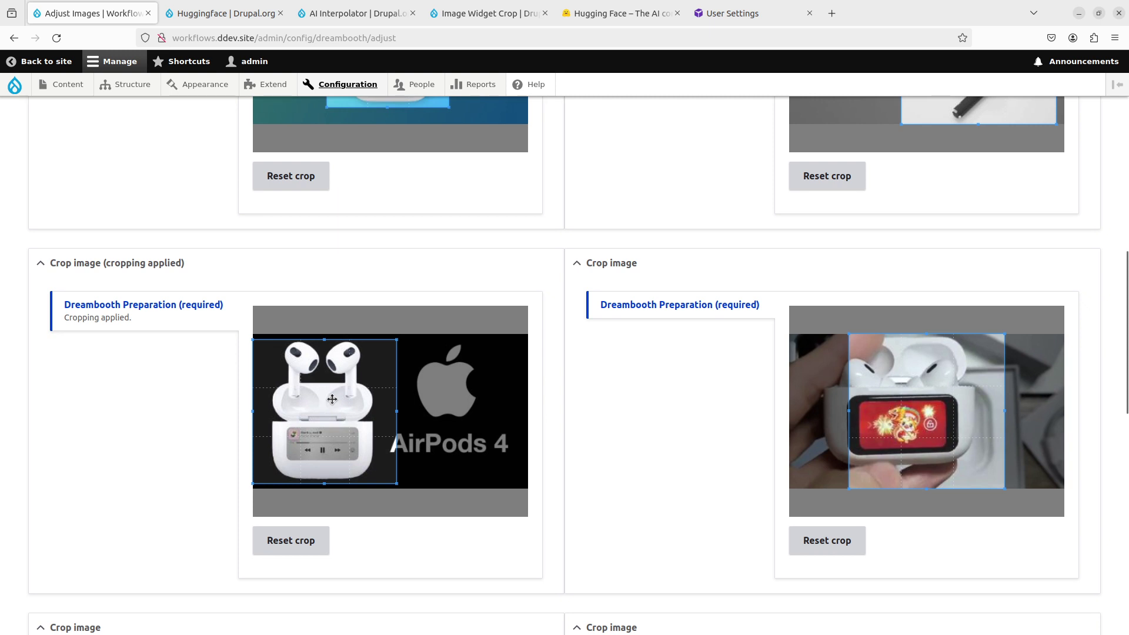
{"action": "scroll", "coordinate": [166, 456], "scroll_direction": "up", "scroll_amount": 3}
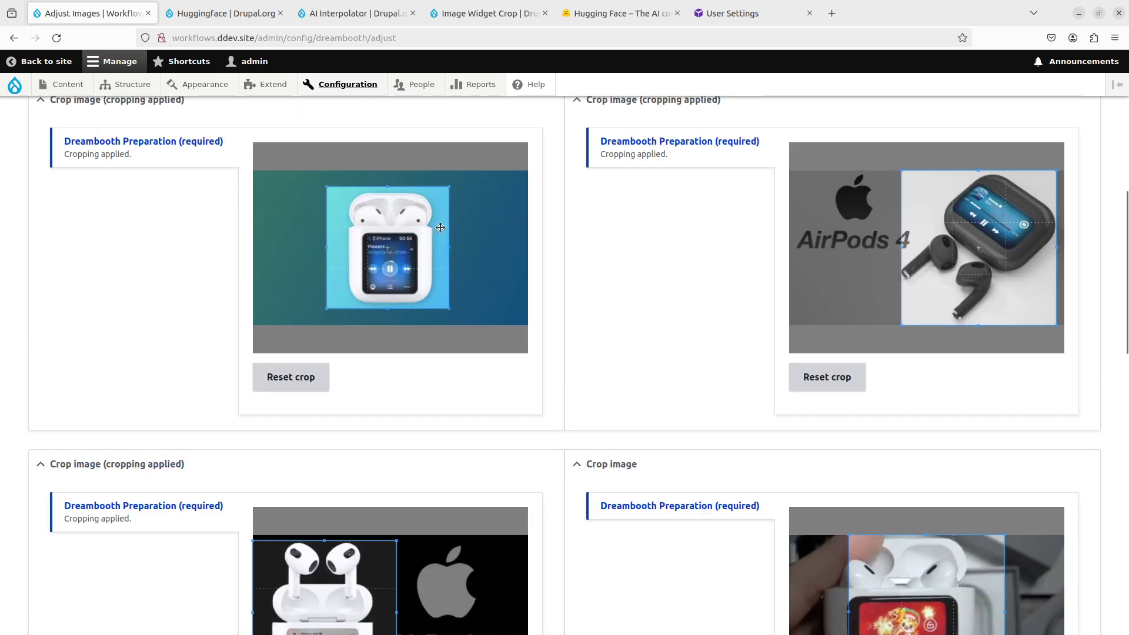
{"action": "scroll", "coordinate": [214, 410], "scroll_direction": "down", "scroll_amount": 2}
{"action": "scroll", "coordinate": [214, 410], "scroll_direction": "down", "scroll_amount": 1}
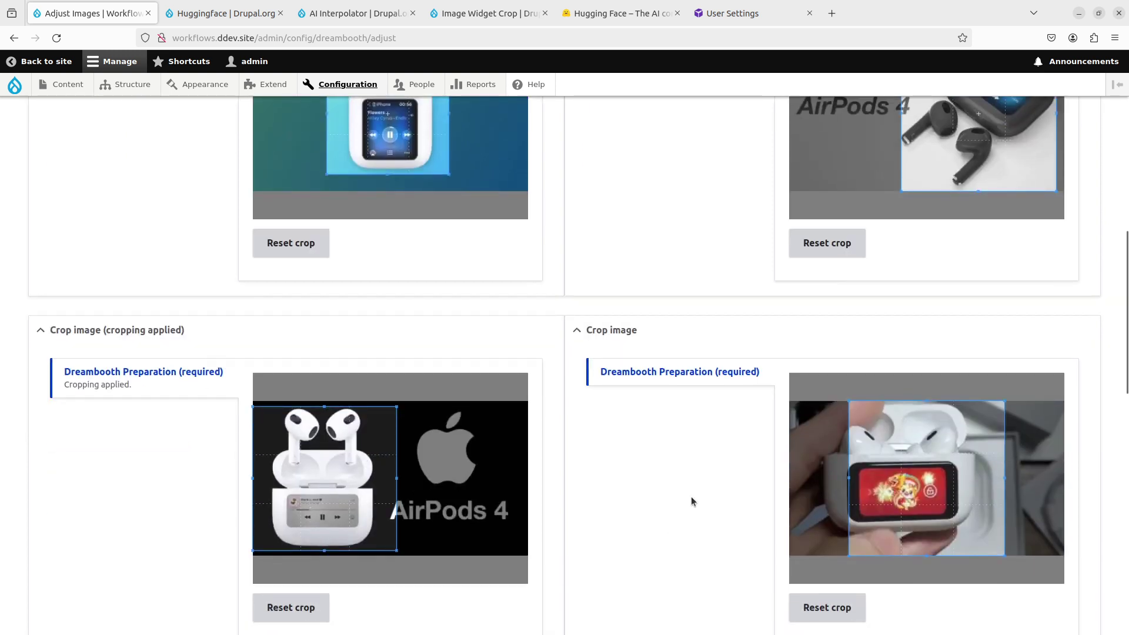
{"action": "scroll", "coordinate": [693, 499], "scroll_direction": "down", "scroll_amount": 2}
{"action": "left_click_drag", "start_coordinate": [903, 430], "coordinate": [875, 430]}
{"action": "scroll", "coordinate": [676, 500], "scroll_direction": "down", "scroll_amount": 6}
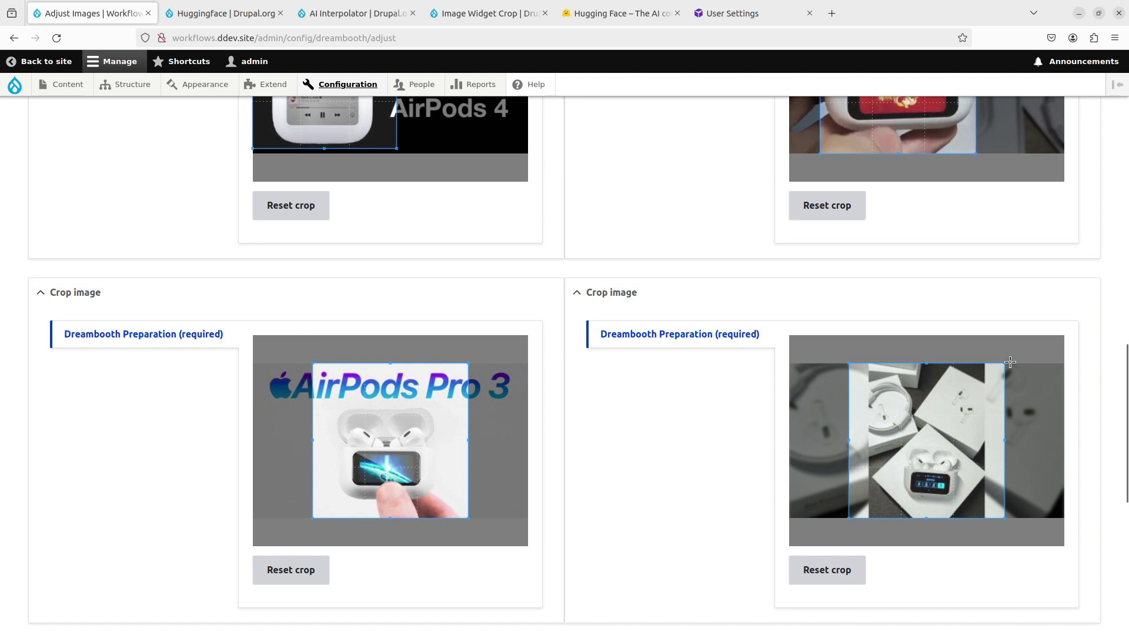
Step: Crop the boxed AirPods, both AirPods Pro 3 and the AirPods Pro product images to squares
{"action": "left_click_drag", "start_coordinate": [1004, 363], "coordinate": [960, 405]}
{"action": "left_click_drag", "start_coordinate": [926, 450], "coordinate": [947, 450]}
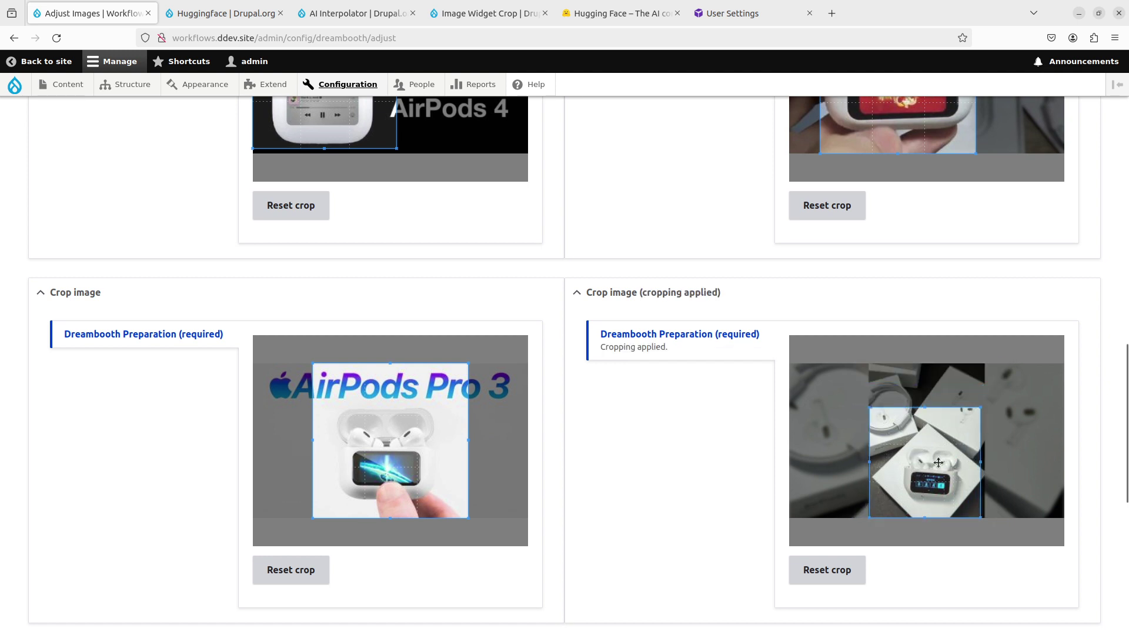
{"action": "left_click_drag", "start_coordinate": [470, 363], "coordinate": [400, 420]}
{"action": "scroll", "coordinate": [101, 429], "scroll_direction": "down", "scroll_amount": 5}
{"action": "scroll", "coordinate": [170, 436], "scroll_direction": "down", "scroll_amount": 2}
{"action": "left_click_drag", "start_coordinate": [409, 480], "coordinate": [393, 466]}
{"action": "left_click", "coordinate": [940, 415]}
{"action": "left_click_drag", "start_coordinate": [939, 415], "coordinate": [943, 415]}
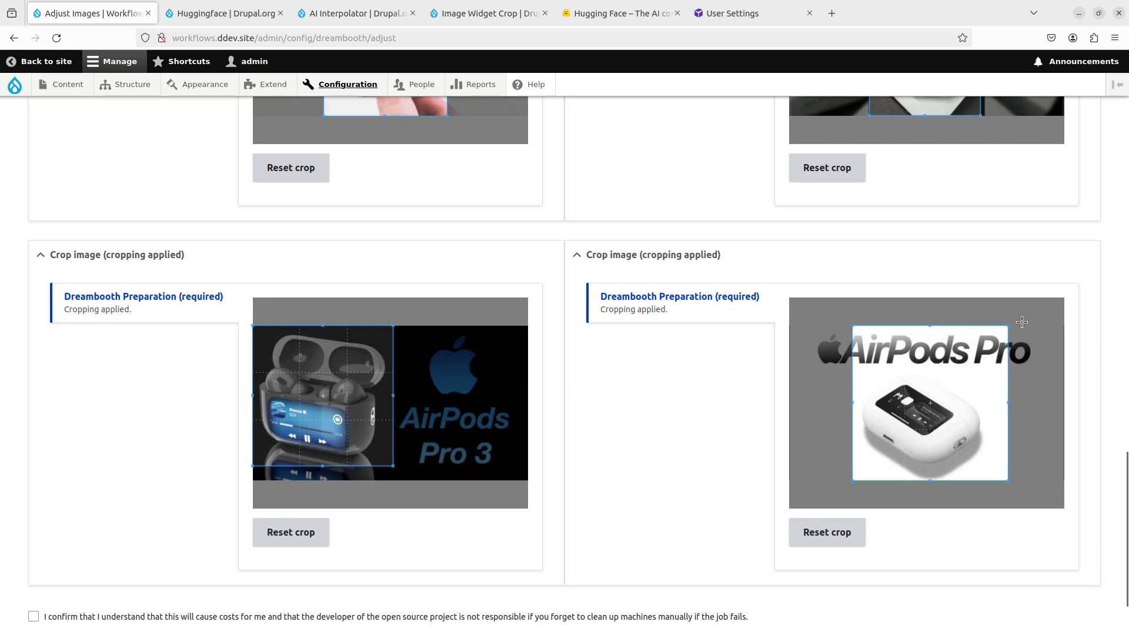
{"action": "left_click_drag", "start_coordinate": [1009, 326], "coordinate": [983, 361]}
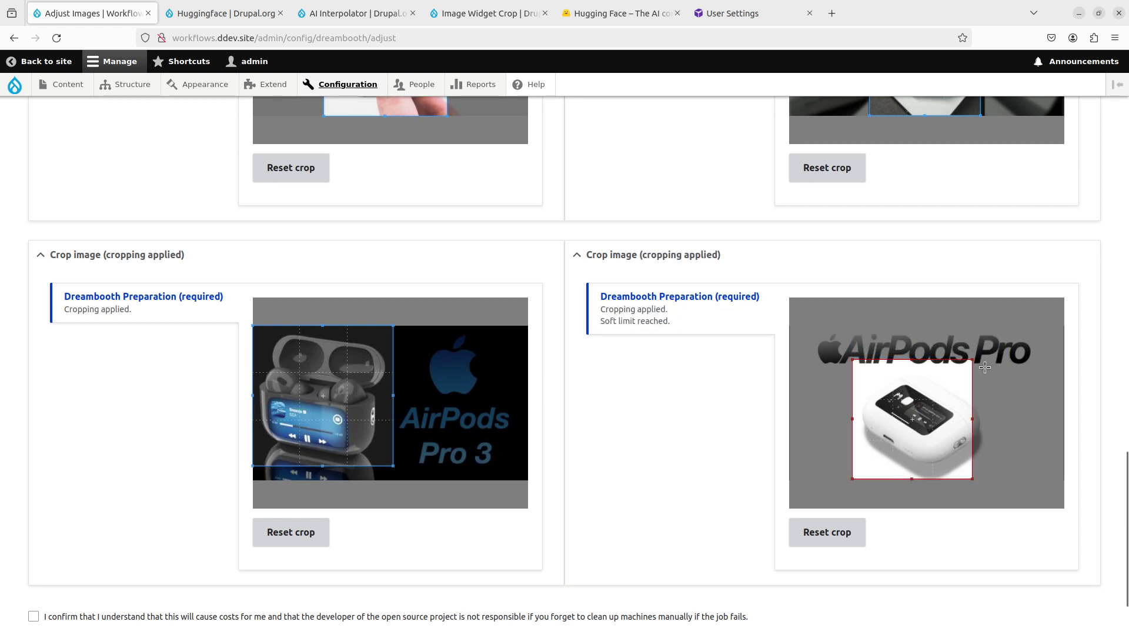
{"action": "left_click_drag", "start_coordinate": [941, 405], "coordinate": [949, 417]}
{"action": "scroll", "coordinate": [605, 422], "scroll_direction": "down", "scroll_amount": 3}
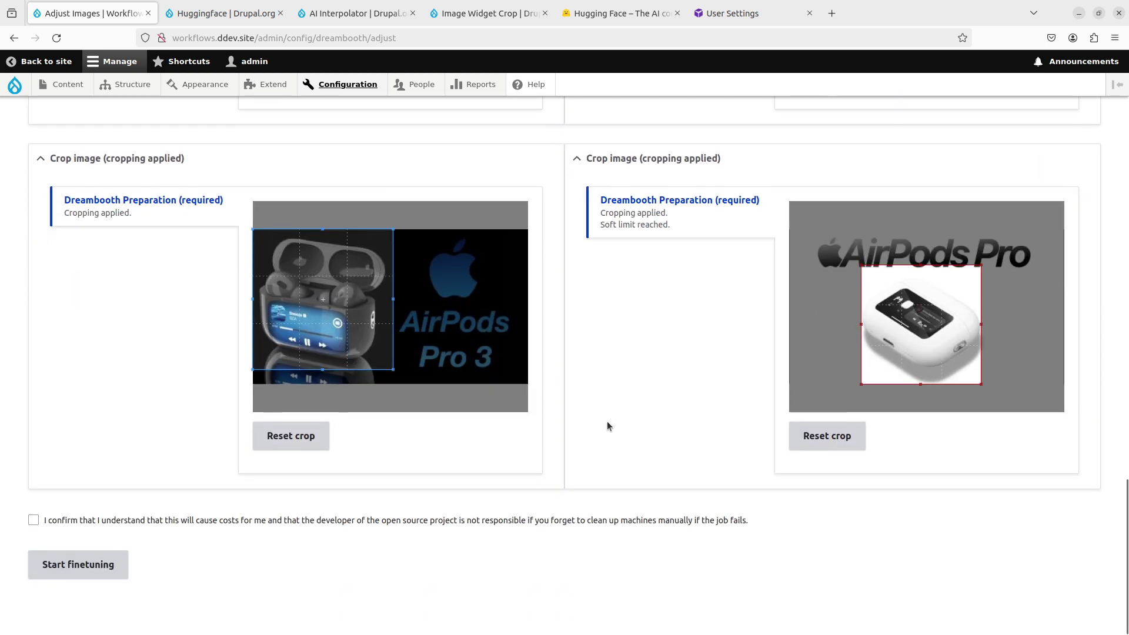
Step: Accept the cost and responsibility notice and start finetuning the airpods model
{"action": "left_click", "coordinate": [34, 521]}
{"action": "left_click", "coordinate": [103, 574]}
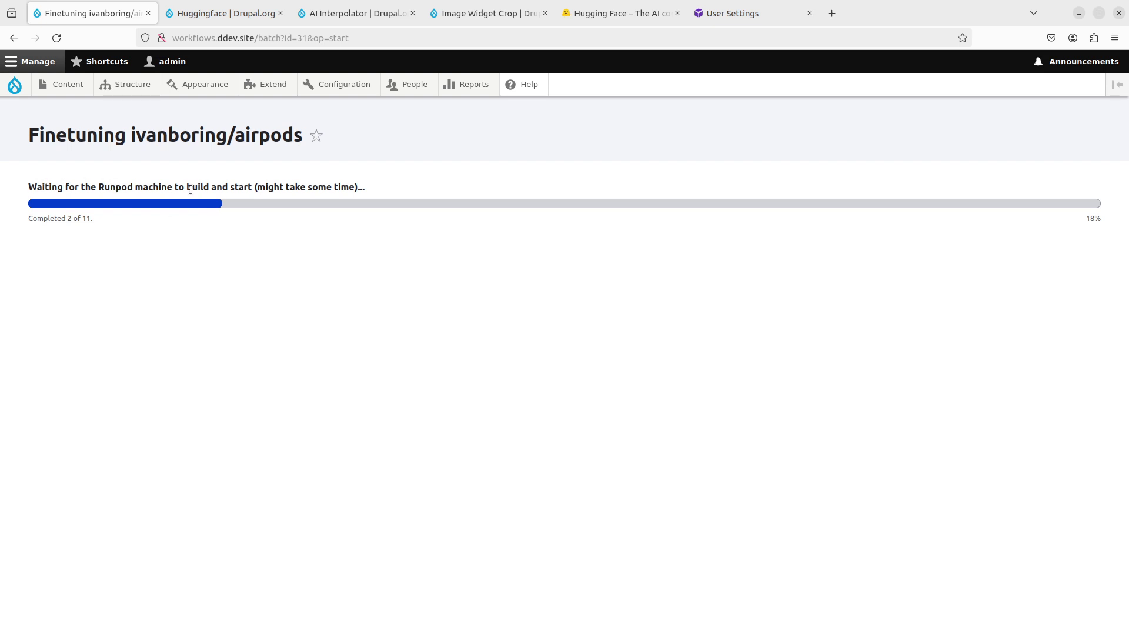
Step: In RunPod's pod list, inspect the fine-tuning pod's logs and actions, then collapse its log panel
{"action": "left_click", "coordinate": [742, 15]}
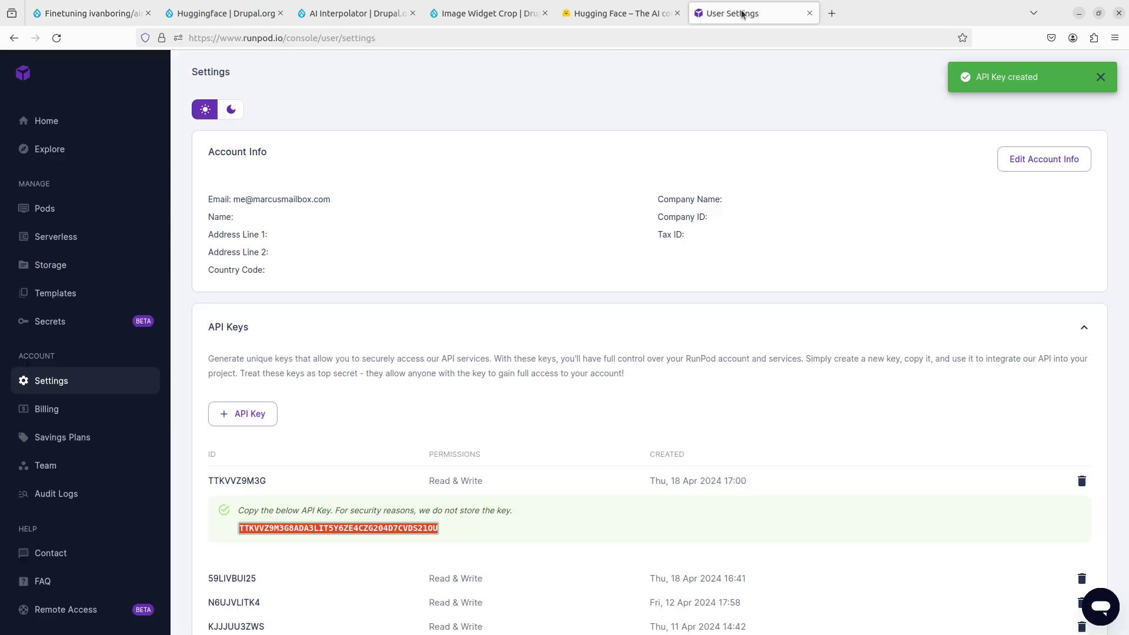
{"action": "left_click", "coordinate": [44, 209]}
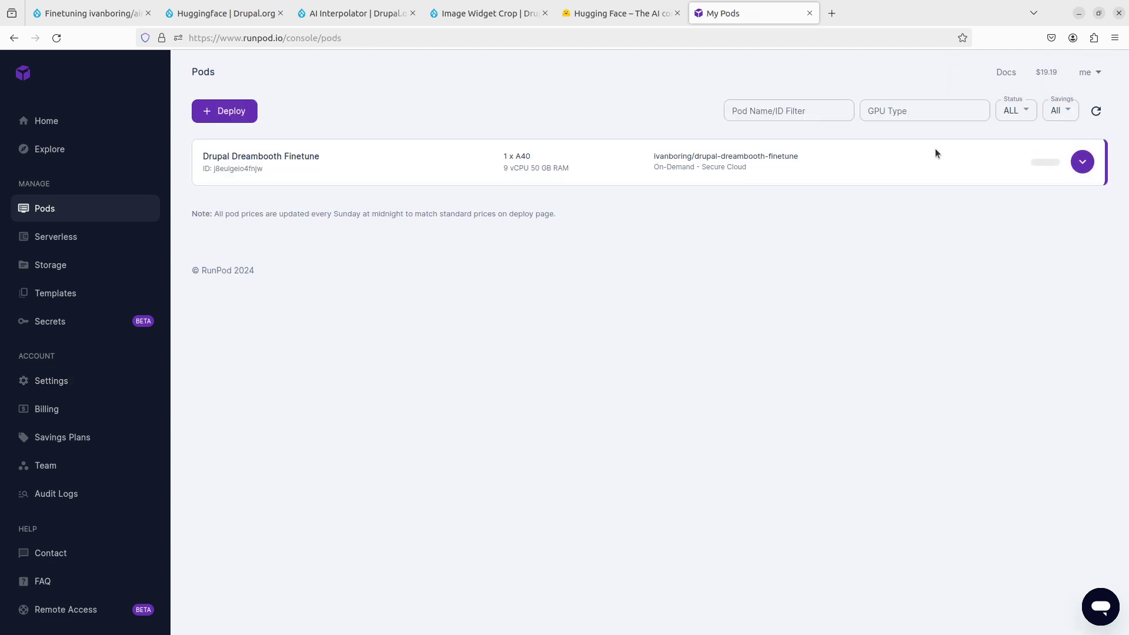
{"action": "left_click", "coordinate": [1092, 158]}
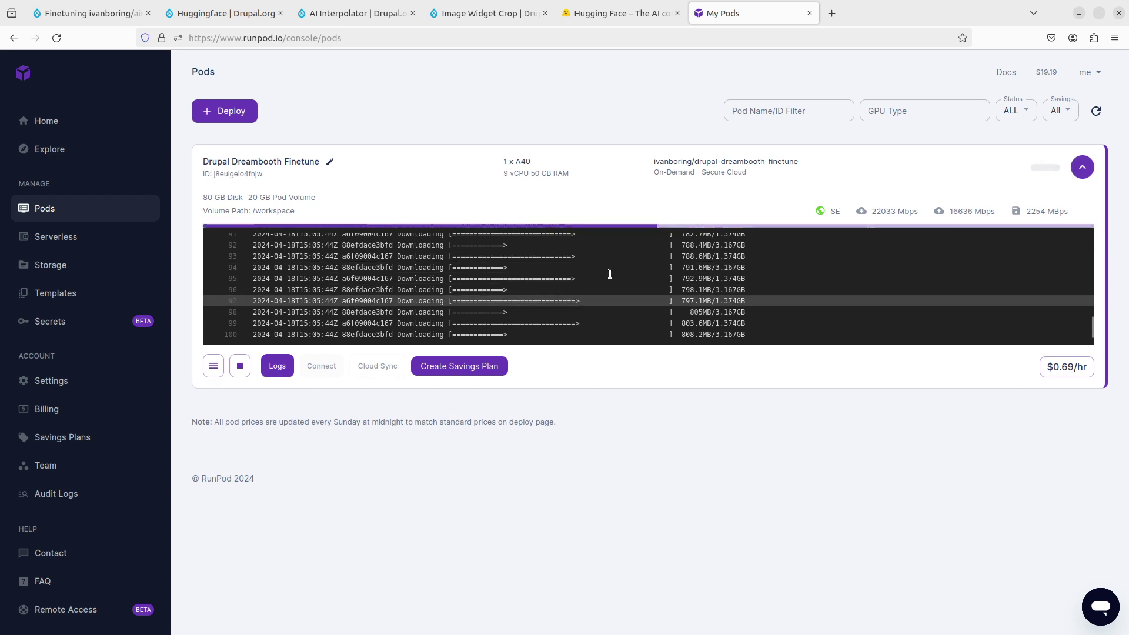
{"action": "left_click", "coordinate": [1086, 175]}
{"action": "left_click", "coordinate": [1085, 175]}
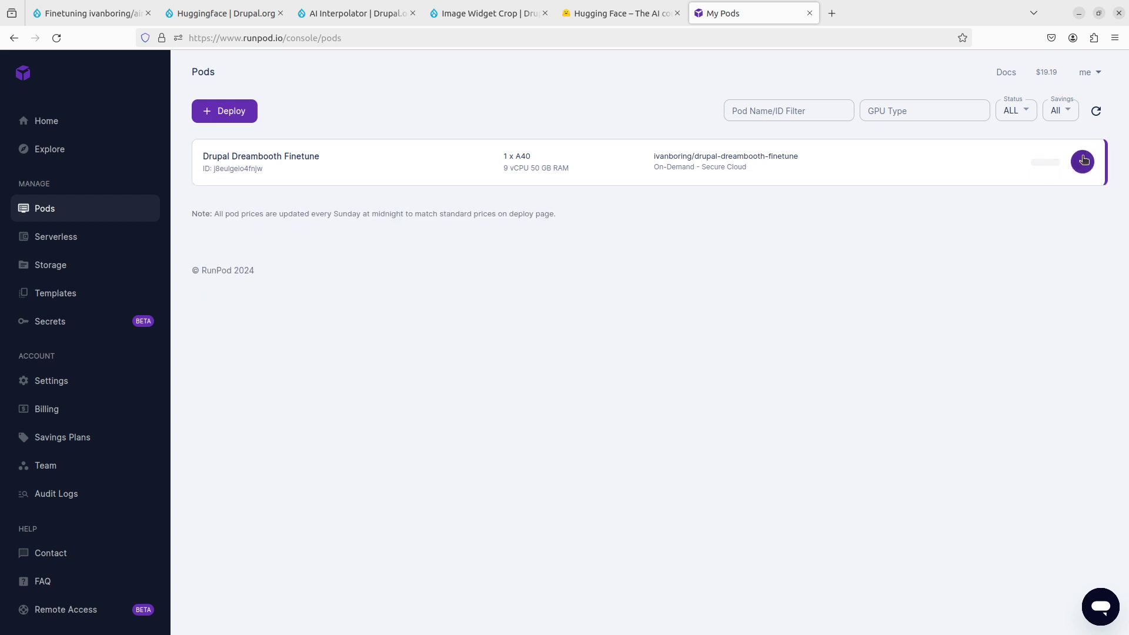
{"action": "left_click", "coordinate": [213, 374]}
{"action": "left_click", "coordinate": [390, 481]}
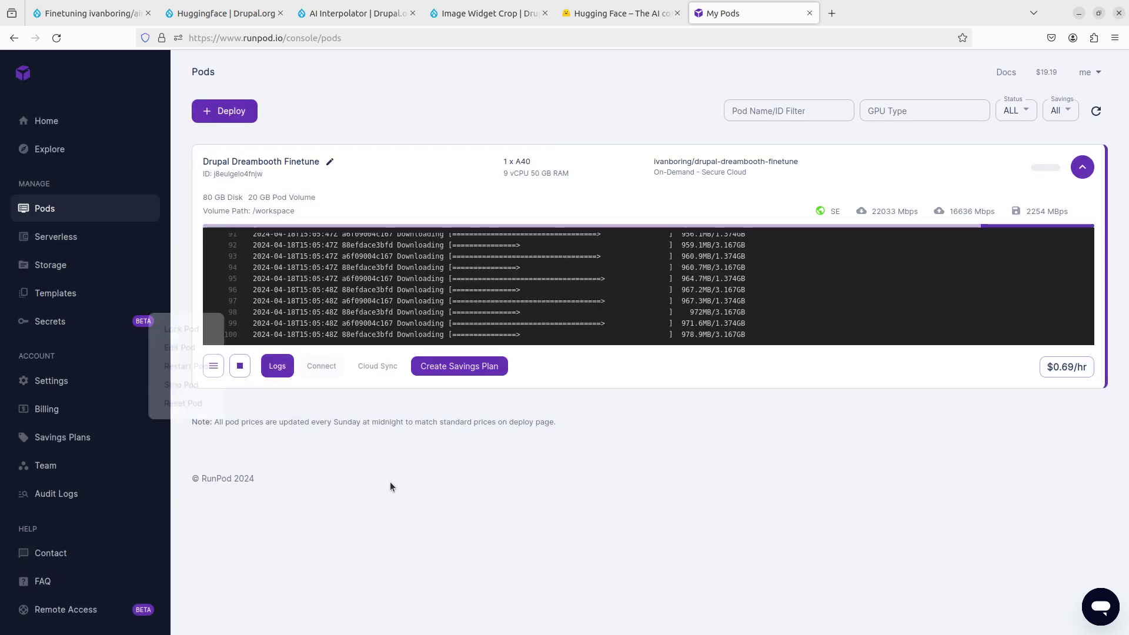
{"action": "left_click", "coordinate": [1082, 168]}
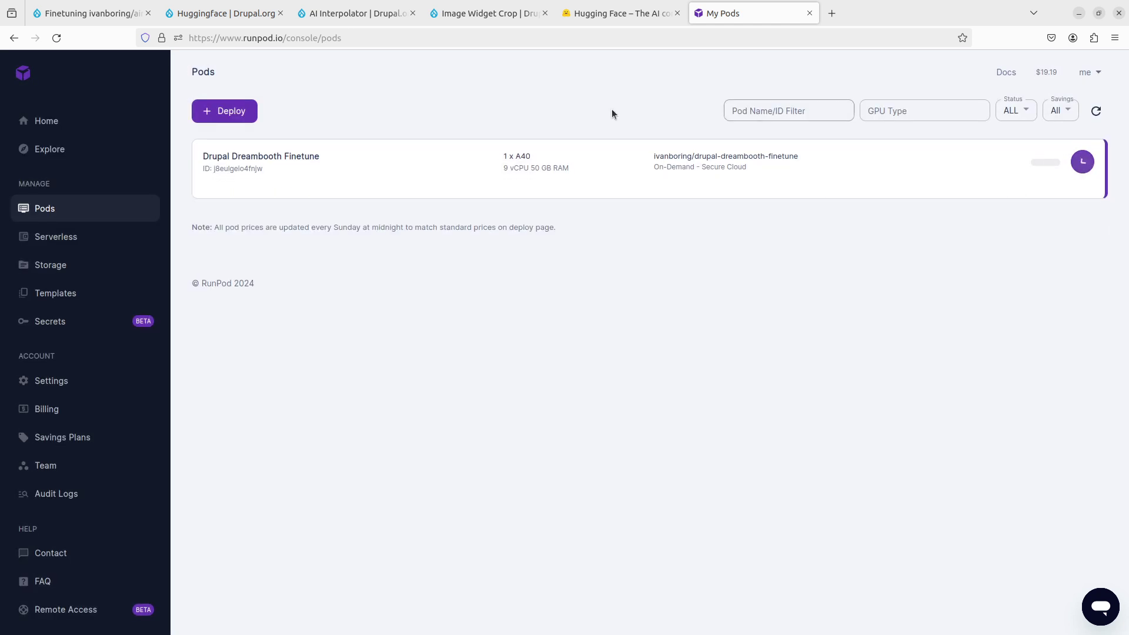
Step: Check the airpods fine-tuning progress in Drupal, then reload the RunPod Pods console
{"action": "left_click", "coordinate": [84, 12]}
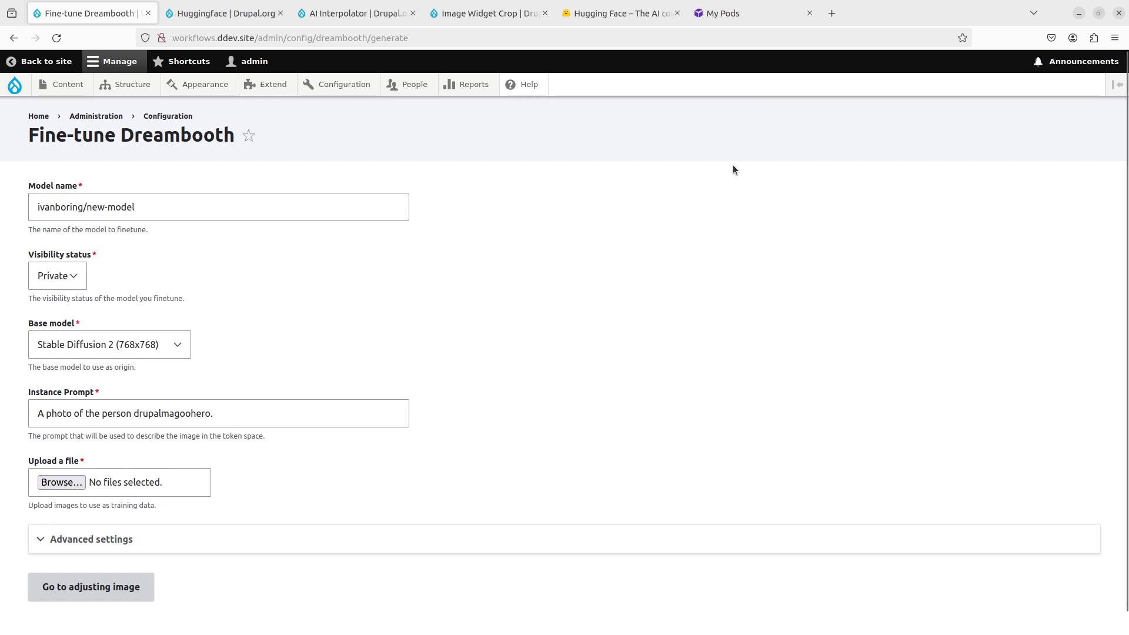
{"action": "left_click", "coordinate": [735, 13]}
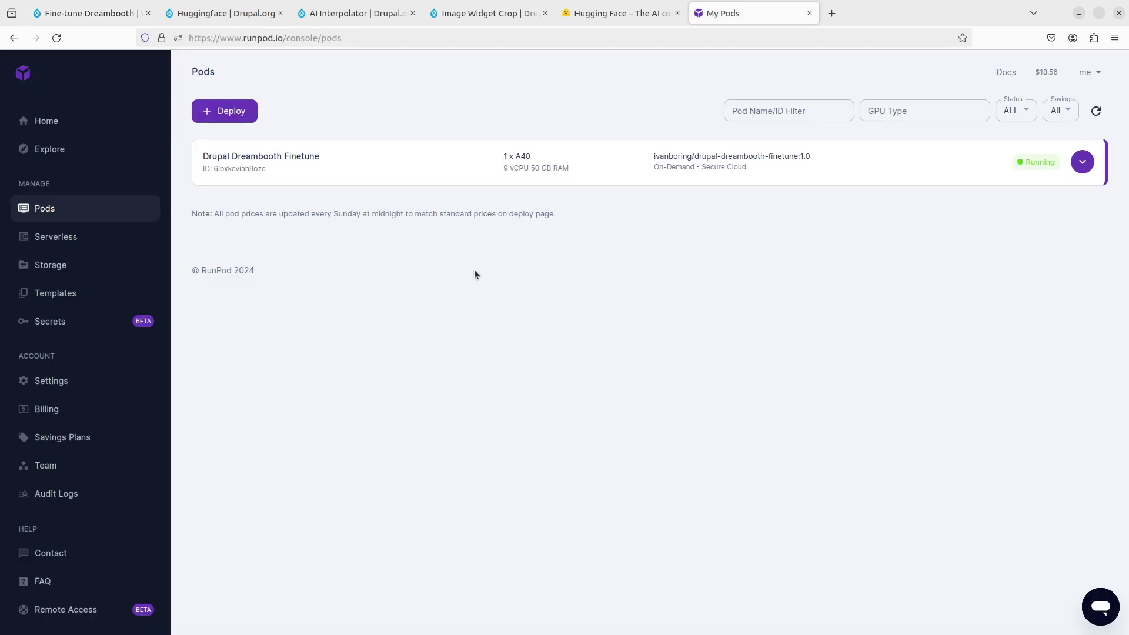
{"action": "left_click", "coordinate": [57, 38]}
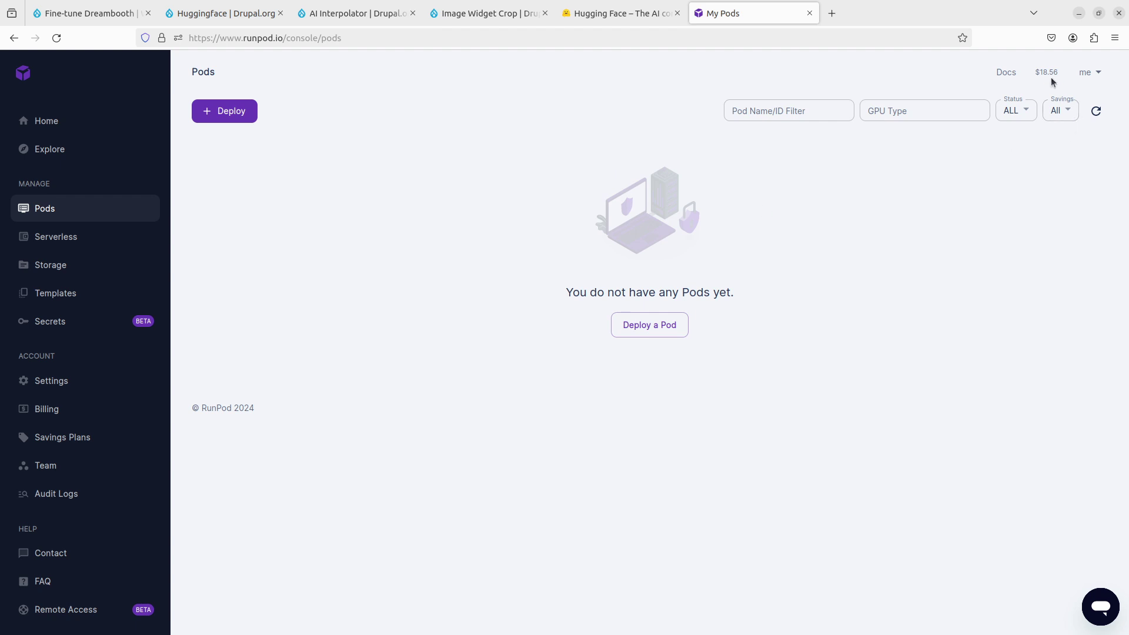
Step: Go to the Hugging Face profile, dismiss the save-password prompt, and open the airpods model
{"action": "left_click", "coordinate": [580, 11]}
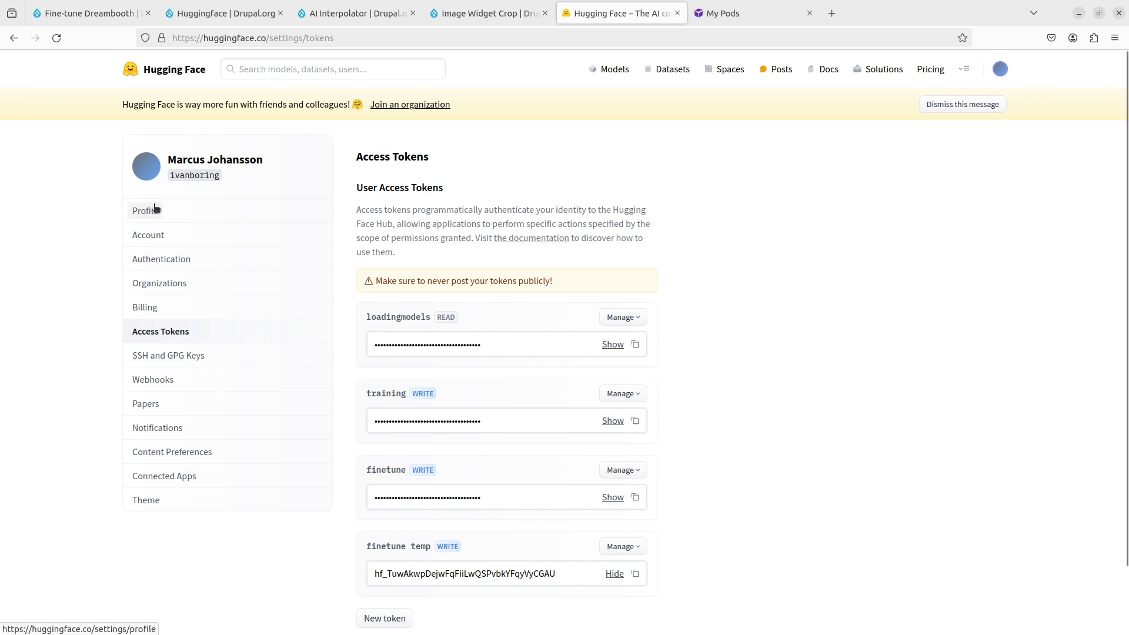
{"action": "left_click", "coordinate": [153, 171]}
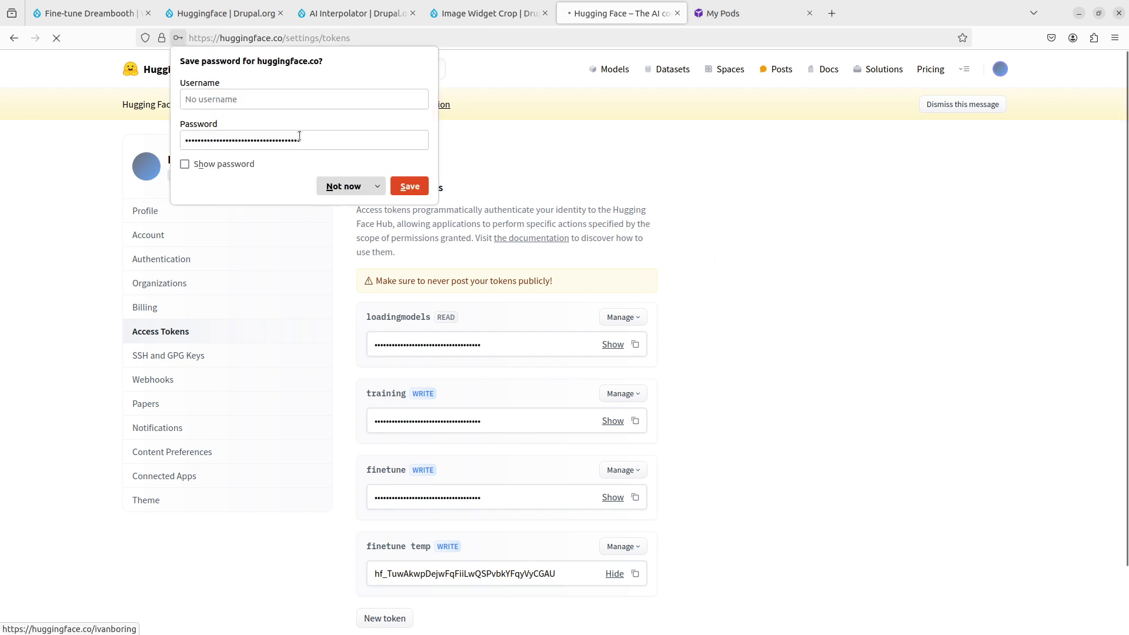
{"action": "left_click", "coordinate": [353, 187]}
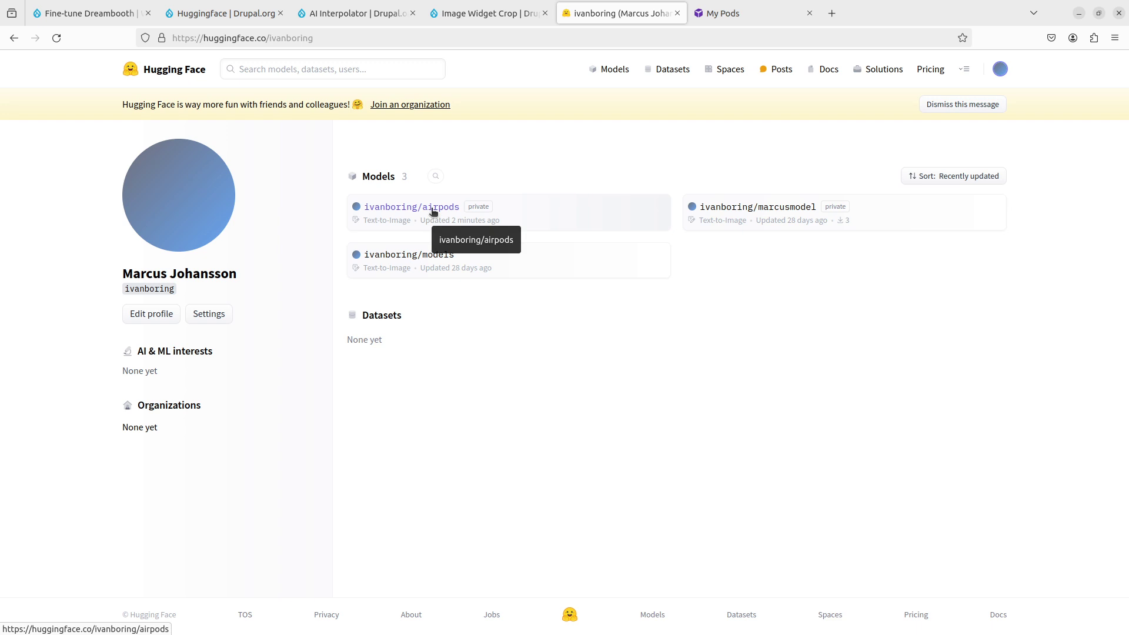
{"action": "left_click", "coordinate": [433, 211]}
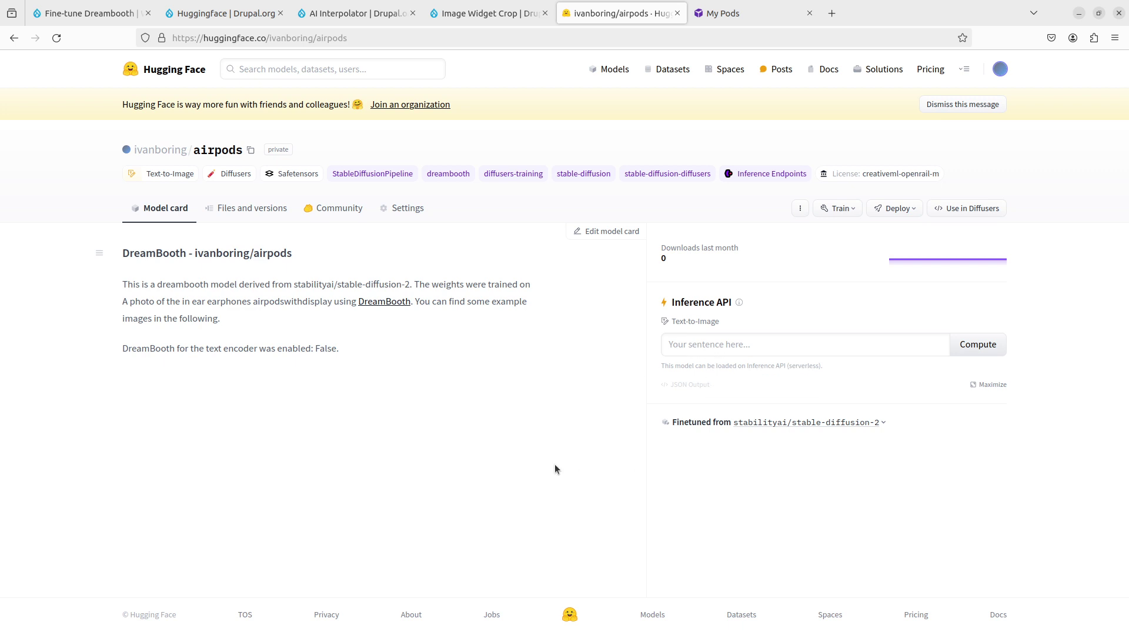
Step: Generate an image on the airpods model from 'A photo of the in ear earphones airpodswithdisplay on a table'
{"action": "left_click", "coordinate": [744, 343]}
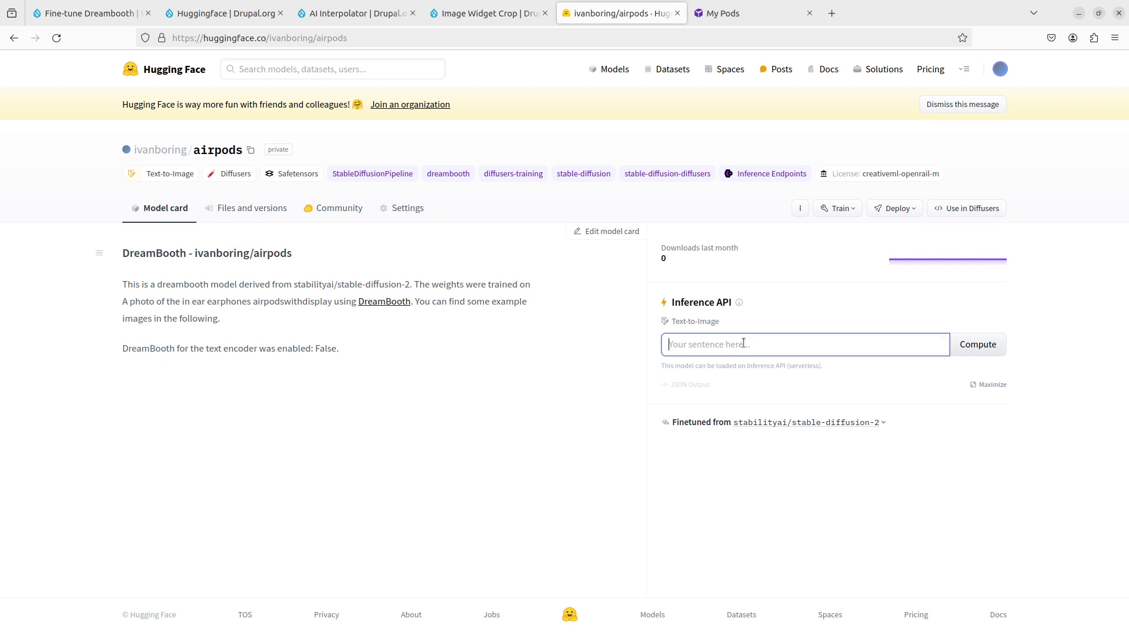
{"action": "type", "text": "A photo of the in ear earphones"}
{"action": "double_click", "coordinate": [284, 301]}
{"action": "key", "text": "ctrl+c"}
{"action": "left_click", "coordinate": [878, 349]}
{"action": "key", "text": "ctrl+v"}
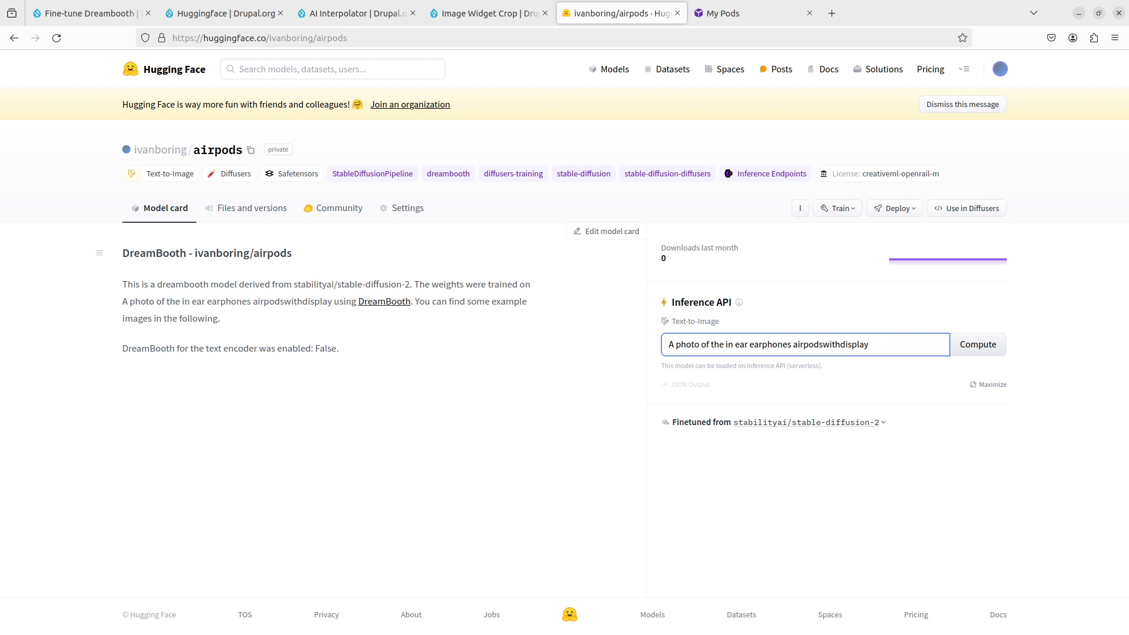
{"action": "type", "text": "on a table"}
{"action": "key", "text": "Return"}
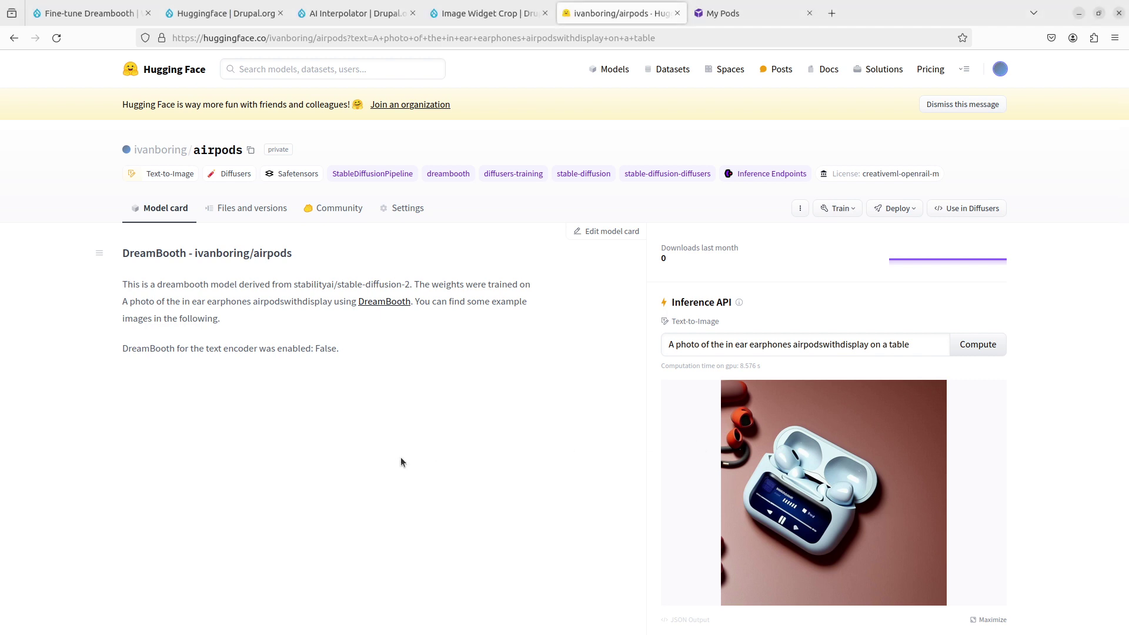
Step: Search the web for 'stable diffusion 2 huggingface' in a new tab
{"action": "key", "text": "ctrl+t"}
{"action": "type", "text": "stable diffusion 2 huggingface"}
{"action": "key", "text": "Return"}
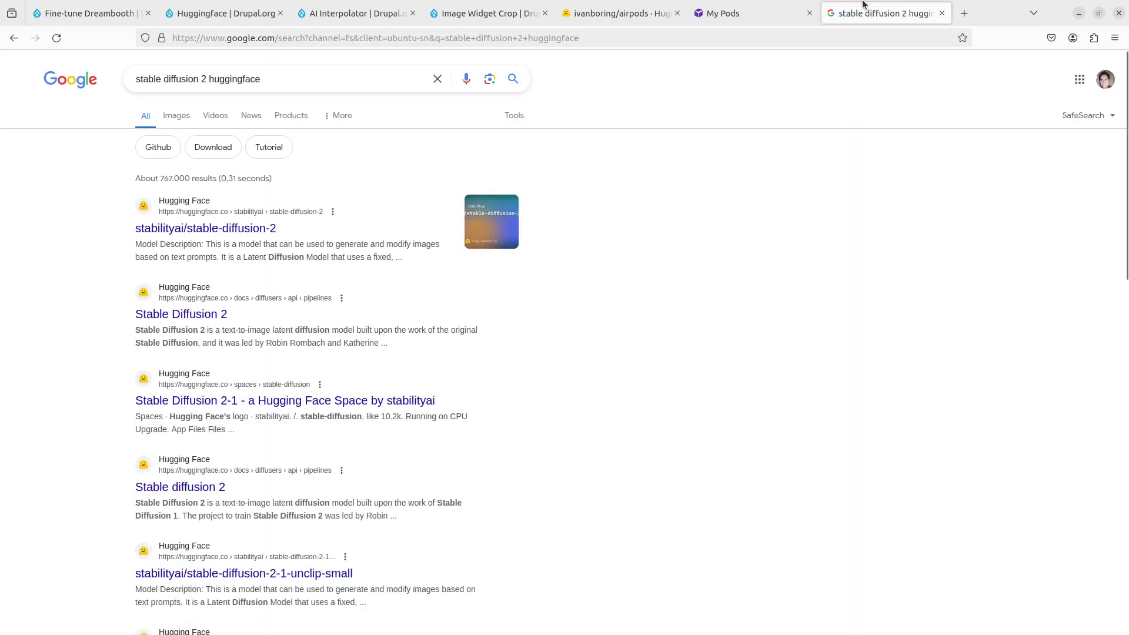
Step: Open the stabilityai/stable-diffusion-2 model page and copy the airpods prompt
{"action": "left_click_drag", "start_coordinate": [863, 5], "coordinate": [730, 6]}
{"action": "left_click", "coordinate": [184, 227]}
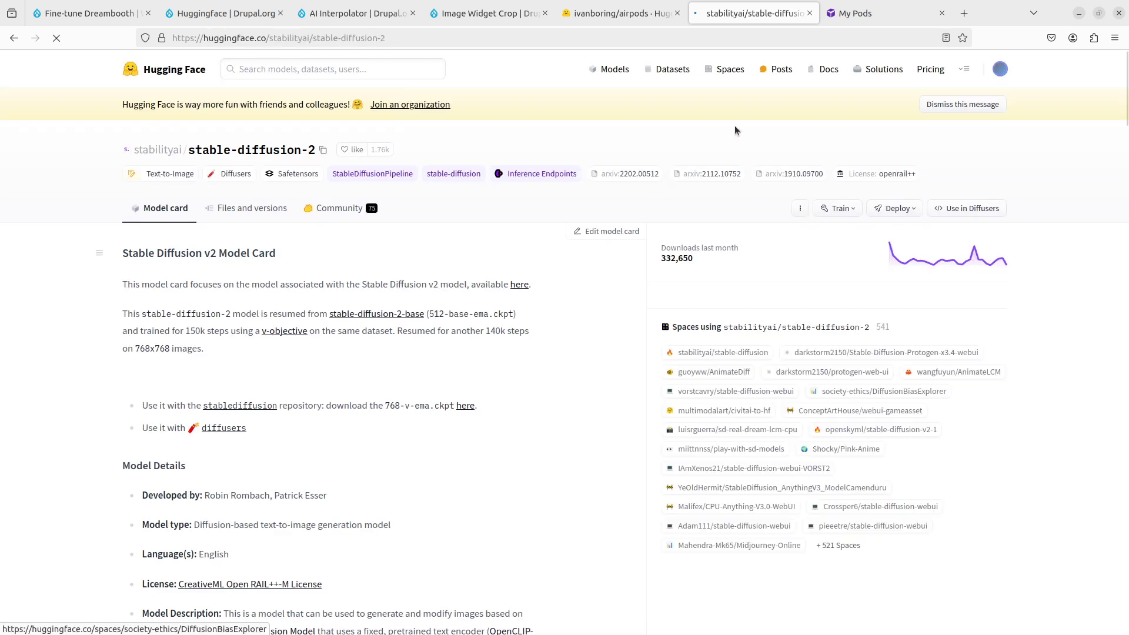
{"action": "left_click", "coordinate": [615, 13]}
{"action": "key", "text": "ctrl+a"}
{"action": "key", "text": "ctrl+c"}
Step: Generate the same earphones prompt on stable-diffusion-2, then return to the airpods result
{"action": "key", "text": "ctrl+Tab"}
{"action": "left_click", "coordinate": [824, 347]}
{"action": "key", "text": "ctrl+v"}
{"action": "key", "text": "Return"}
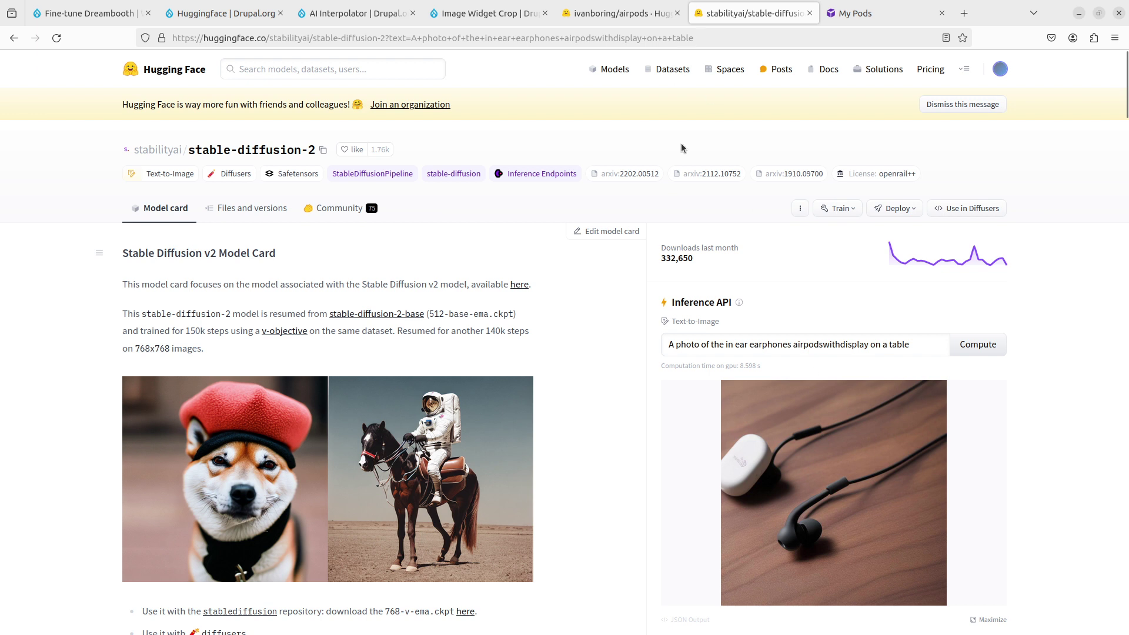
{"action": "left_click", "coordinate": [620, 13]}
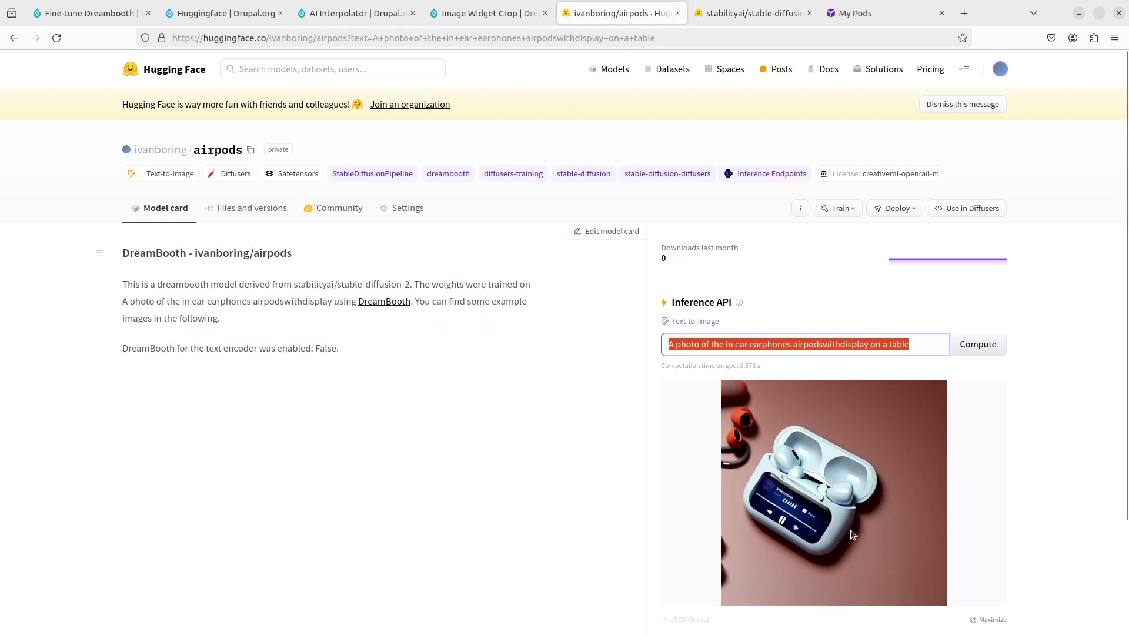
{"action": "left_click", "coordinate": [601, 513]}
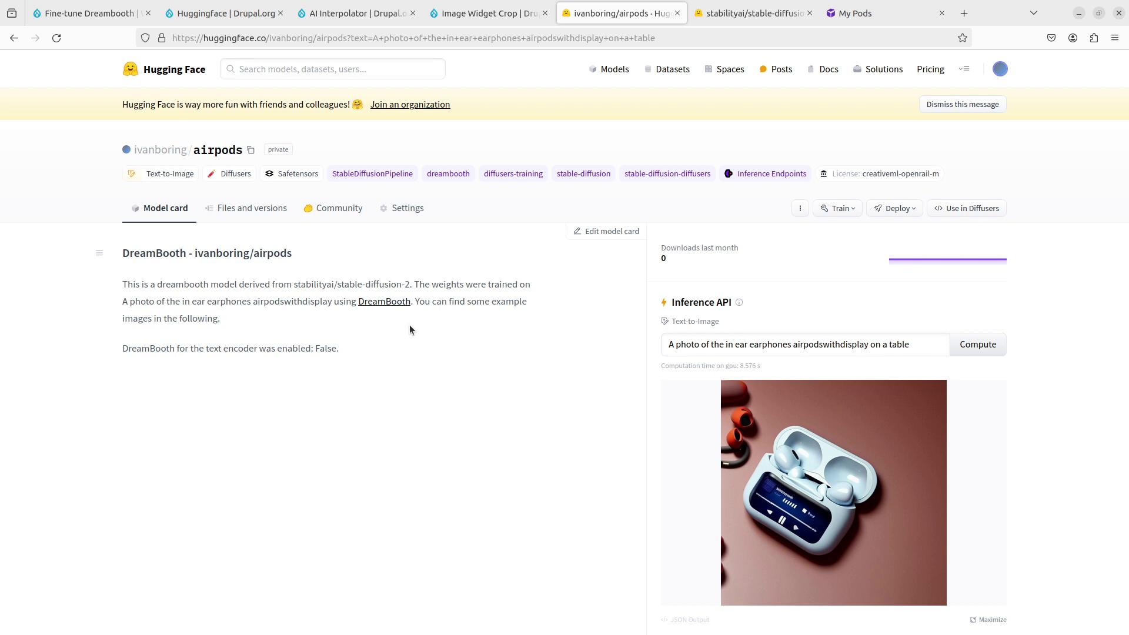
Step: Start a new Drupal content type named 'Airpods Image Generation'
{"action": "left_click", "coordinate": [88, 13]}
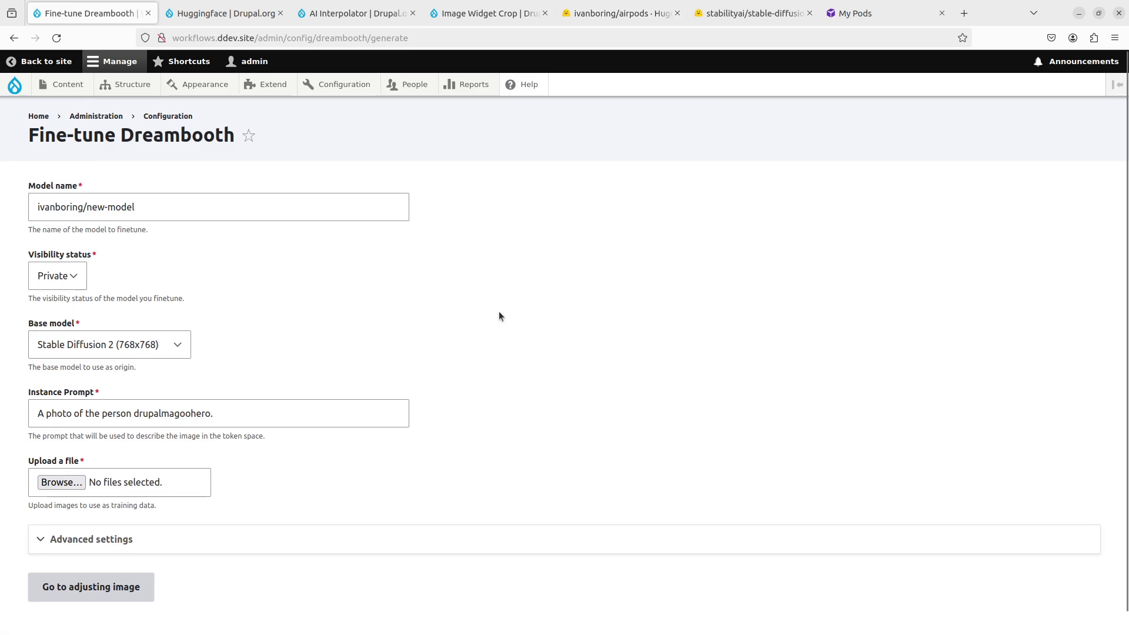
{"action": "mouse_move", "coordinate": [133, 85]}
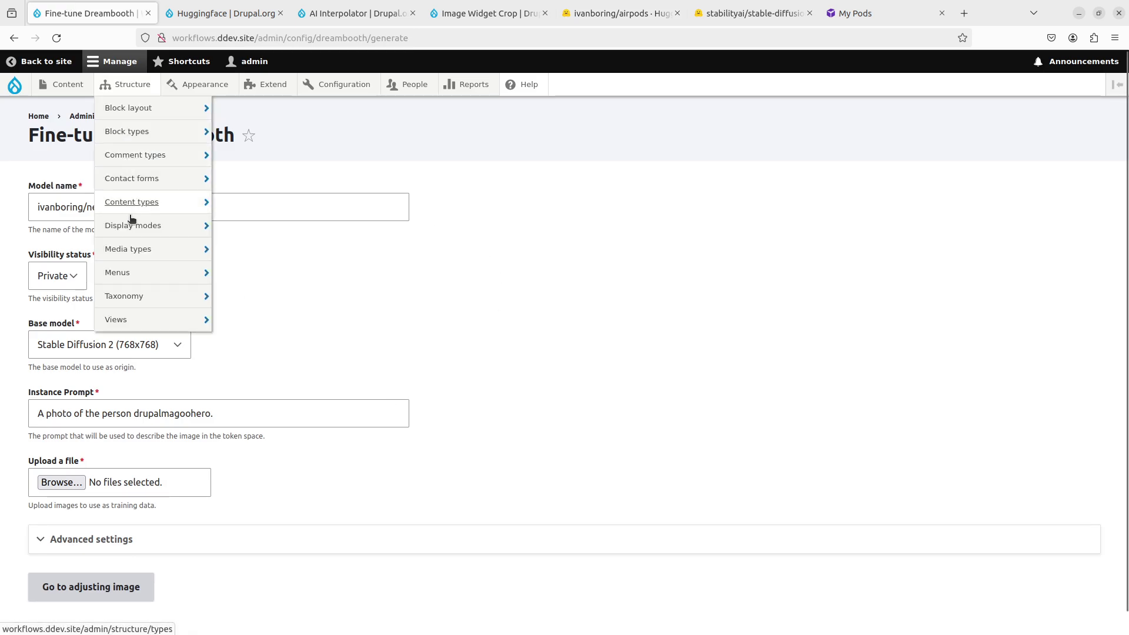
{"action": "left_click", "coordinate": [276, 202]}
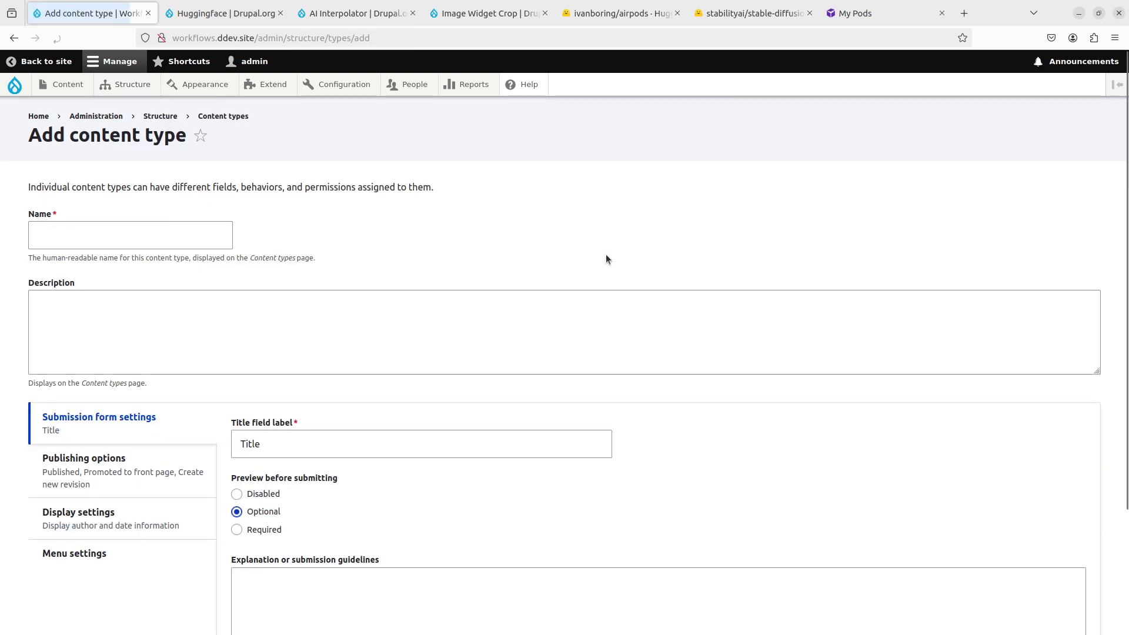
{"action": "left_click", "coordinate": [162, 230]}
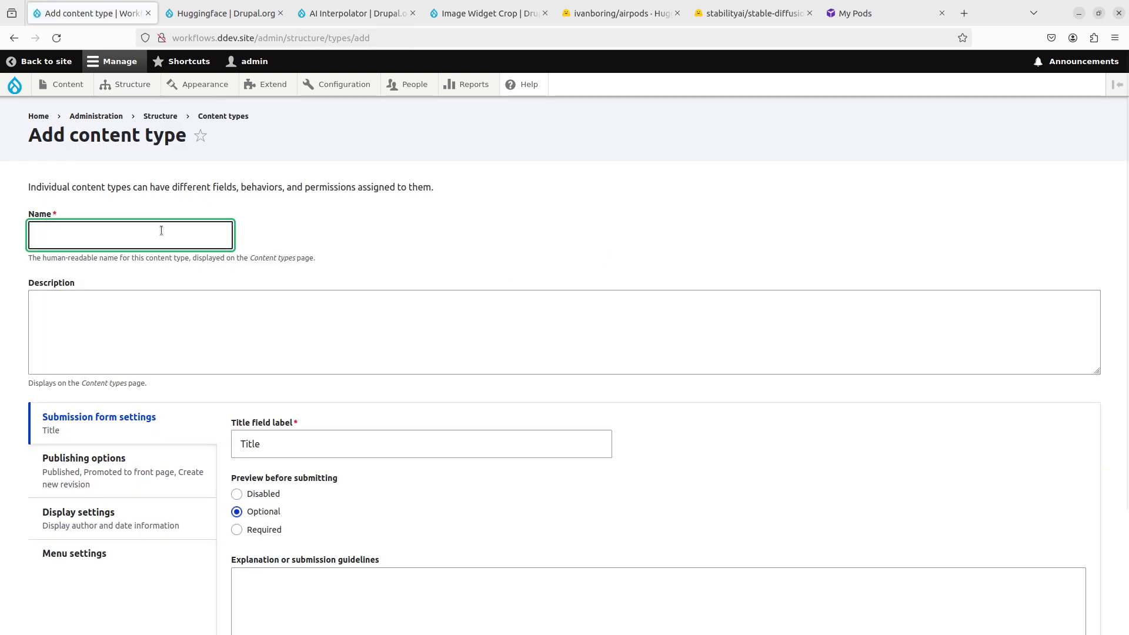
{"action": "type", "text": "A"}
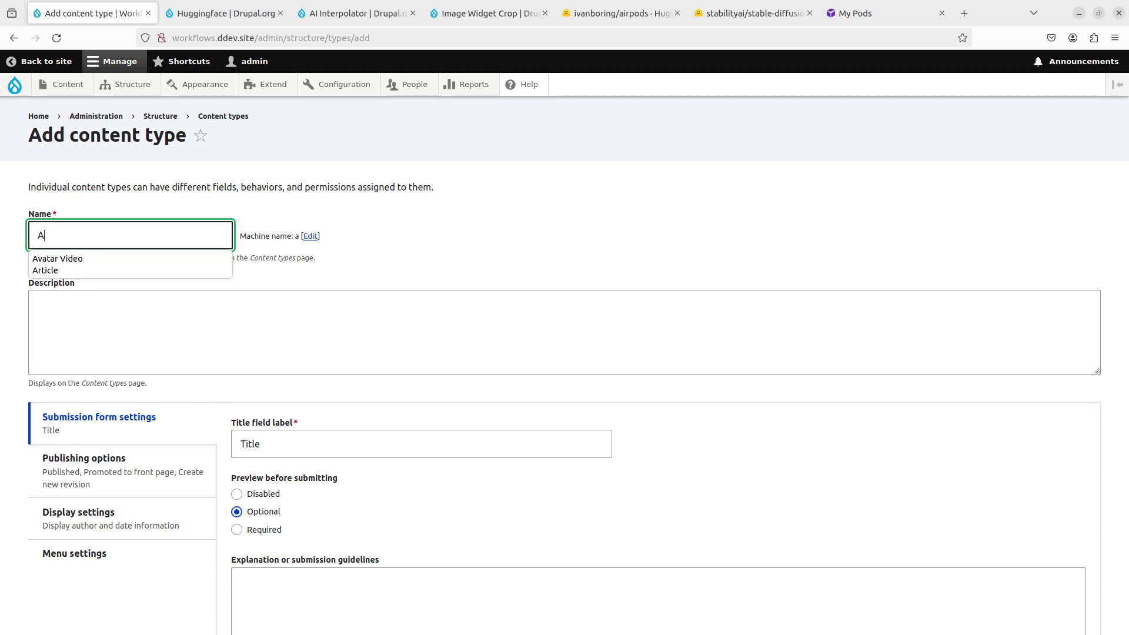
{"action": "type", "text": "irpods"}
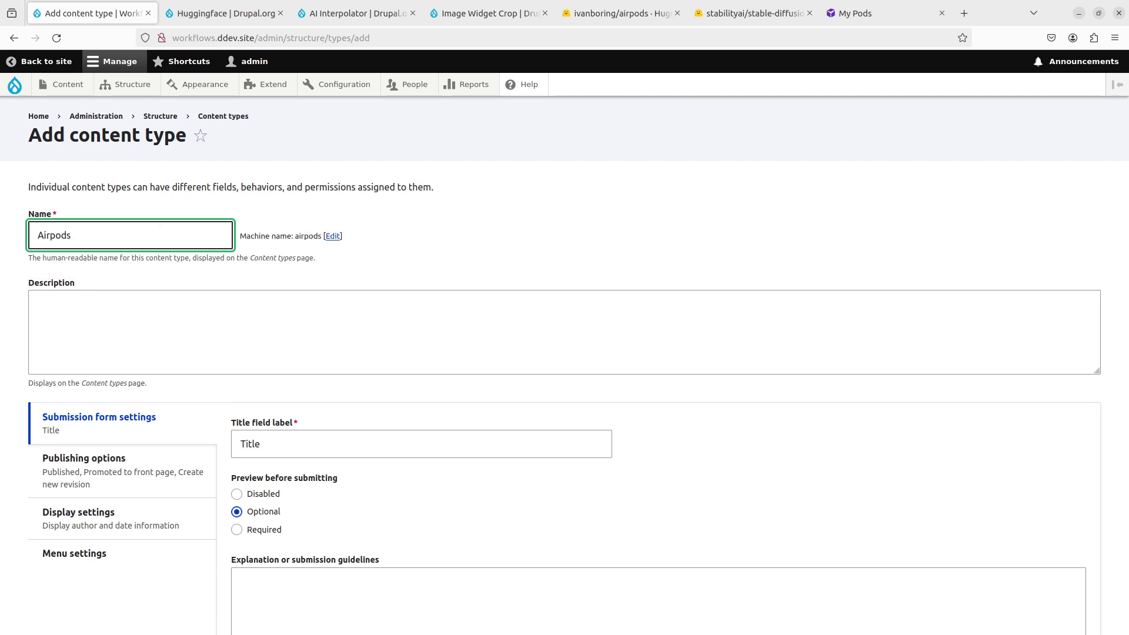
{"action": "type", "text": " Image Generation"}
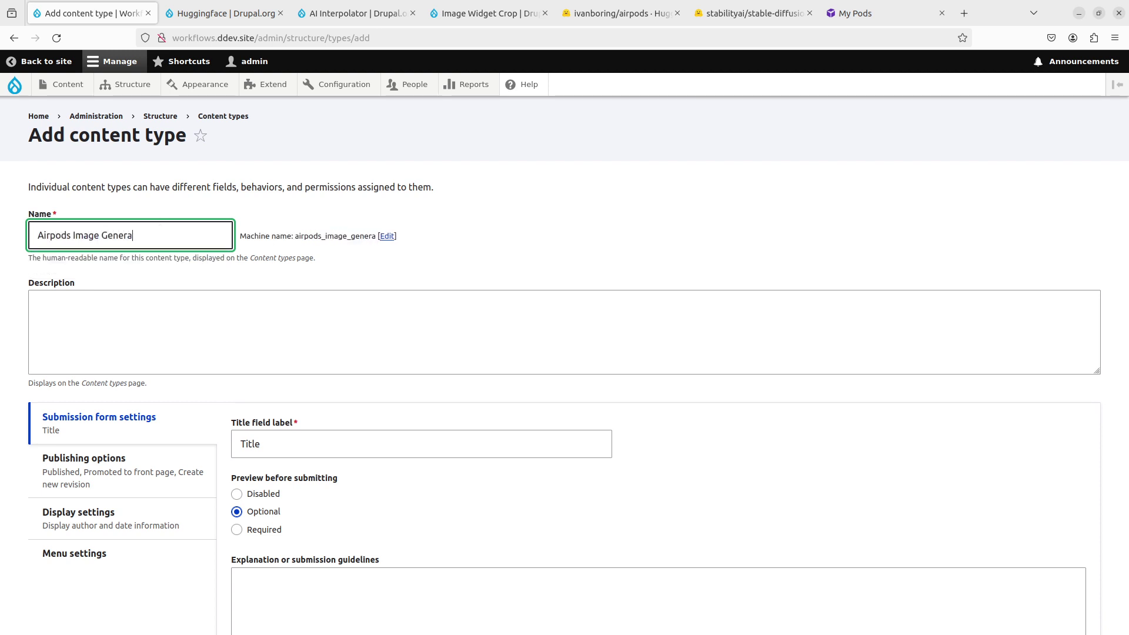
Step: Disable preview, Main navigation, front-page promotion and new revisions, save, and delete Body
{"action": "scroll", "coordinate": [565, 353], "scroll_direction": "down", "scroll_amount": 3}
{"action": "left_click", "coordinate": [268, 358]}
{"action": "left_click", "coordinate": [136, 419]}
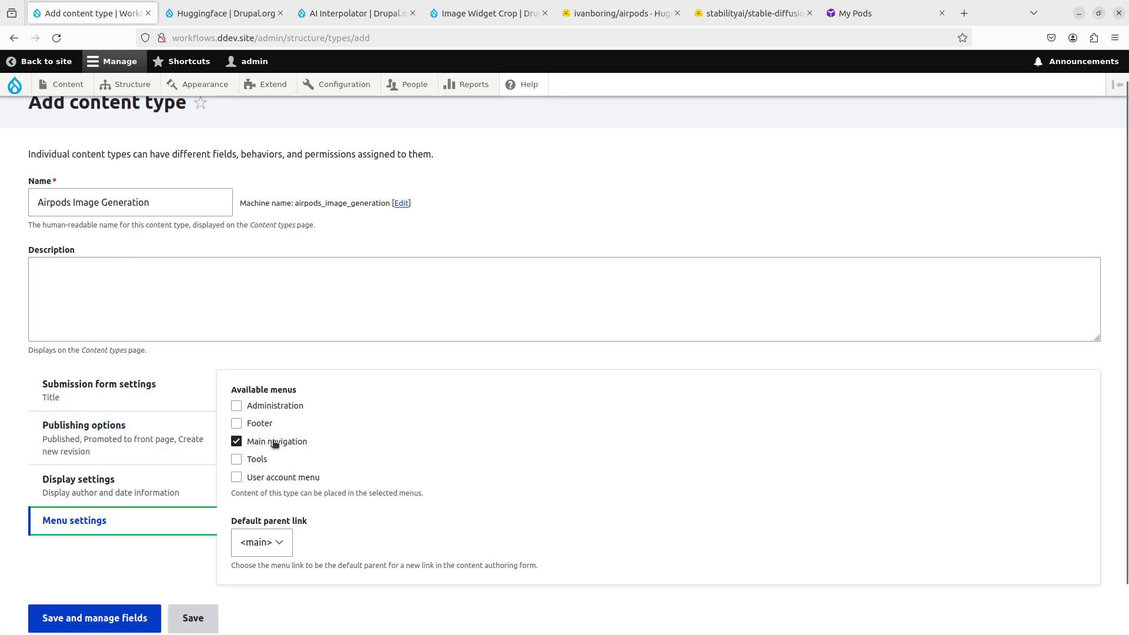
{"action": "left_click", "coordinate": [238, 441]}
{"action": "left_click", "coordinate": [118, 428]}
{"action": "left_click", "coordinate": [237, 423]}
{"action": "left_click", "coordinate": [251, 473]}
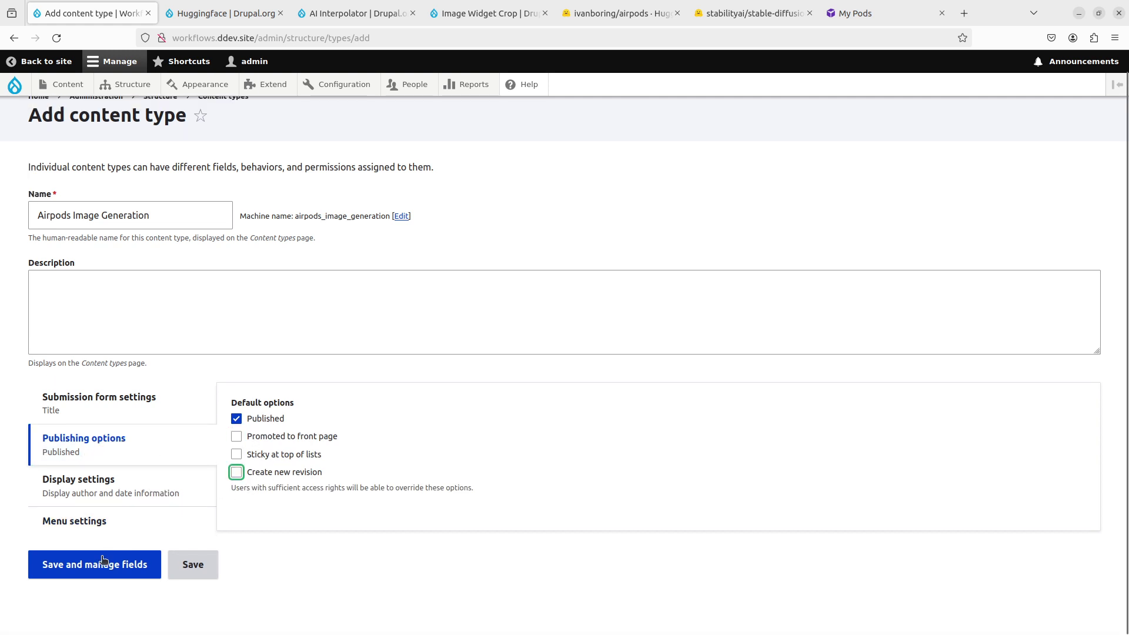
{"action": "left_click", "coordinate": [109, 571]}
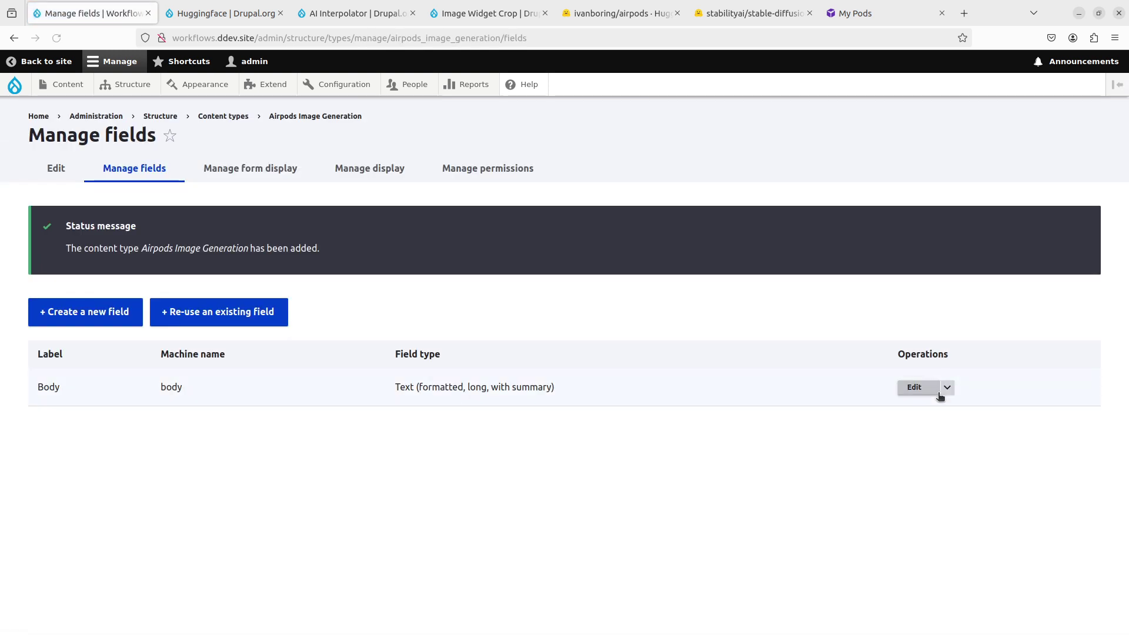
{"action": "left_click", "coordinate": [945, 392]}
{"action": "left_click", "coordinate": [941, 404]}
Step: Confirm deleting the Body field and begin creating a new field
{"action": "left_click", "coordinate": [721, 478]}
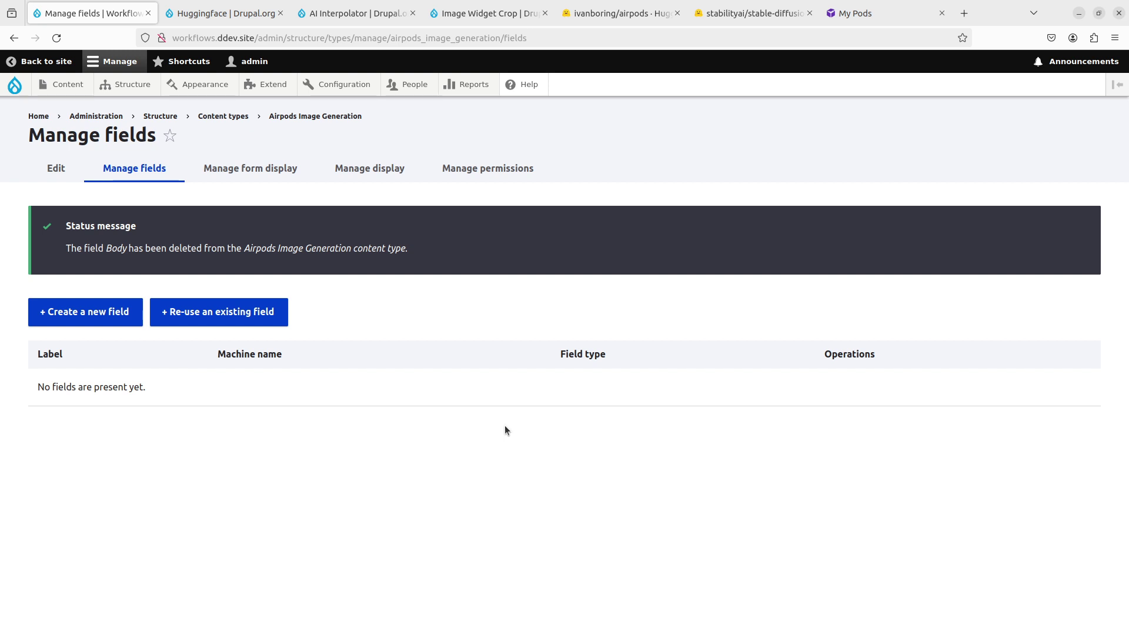
{"action": "left_click", "coordinate": [70, 316]}
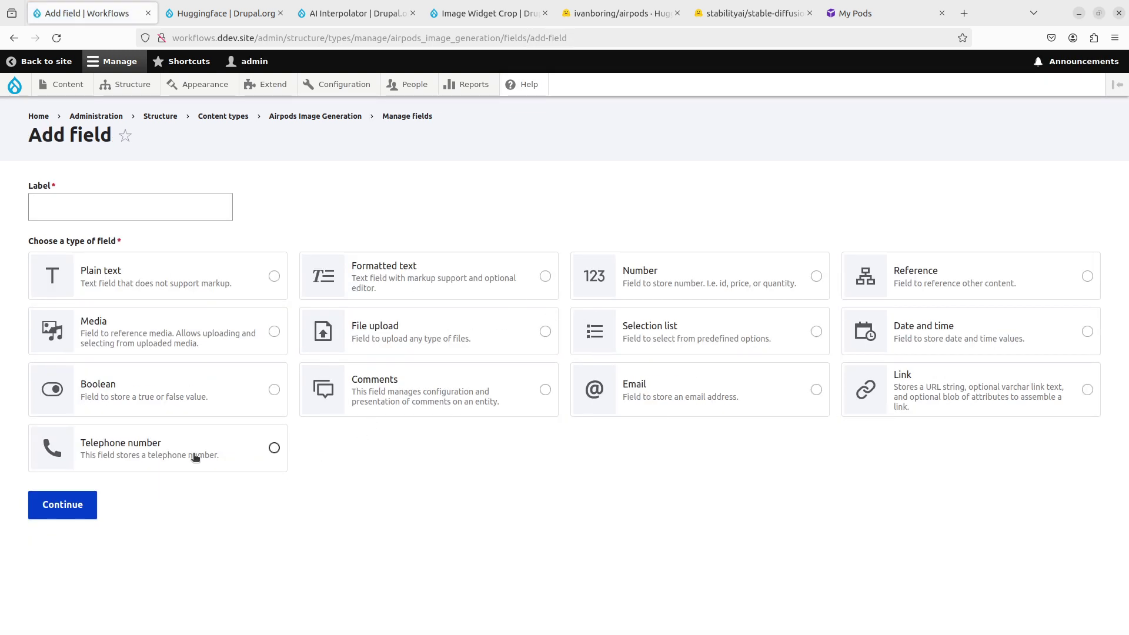
Step: Create an 'Image Prompt' field of type Text (plain, long) and save its settings
{"action": "left_click", "coordinate": [188, 287]}
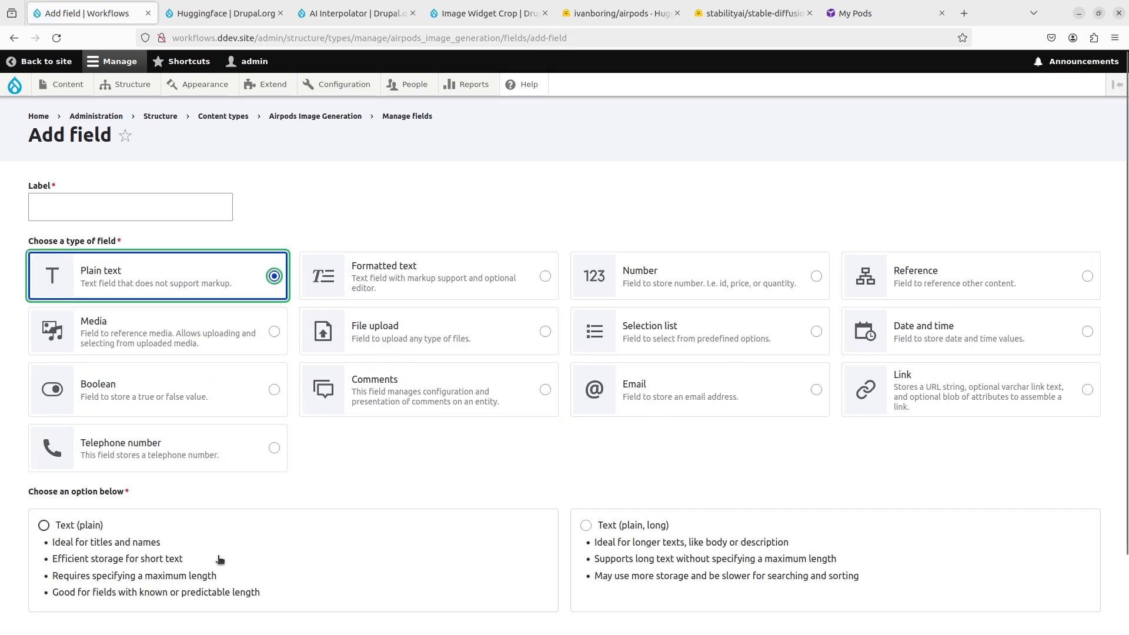
{"action": "left_click", "coordinate": [685, 557]}
{"action": "left_click", "coordinate": [126, 217]}
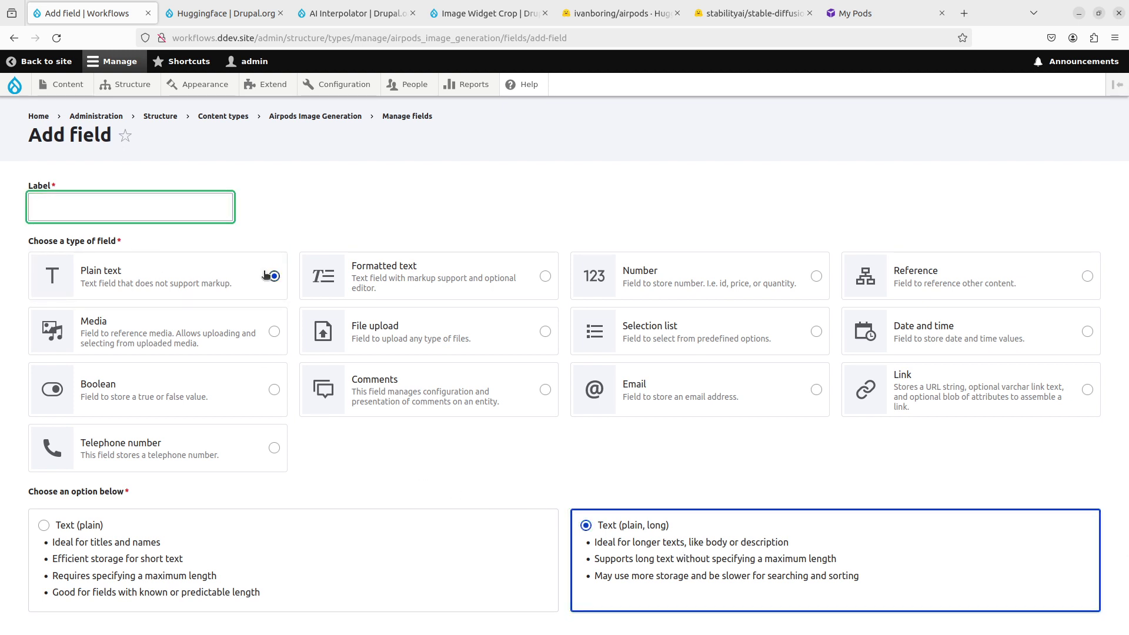
{"action": "type", "text": "Image Prompt"}
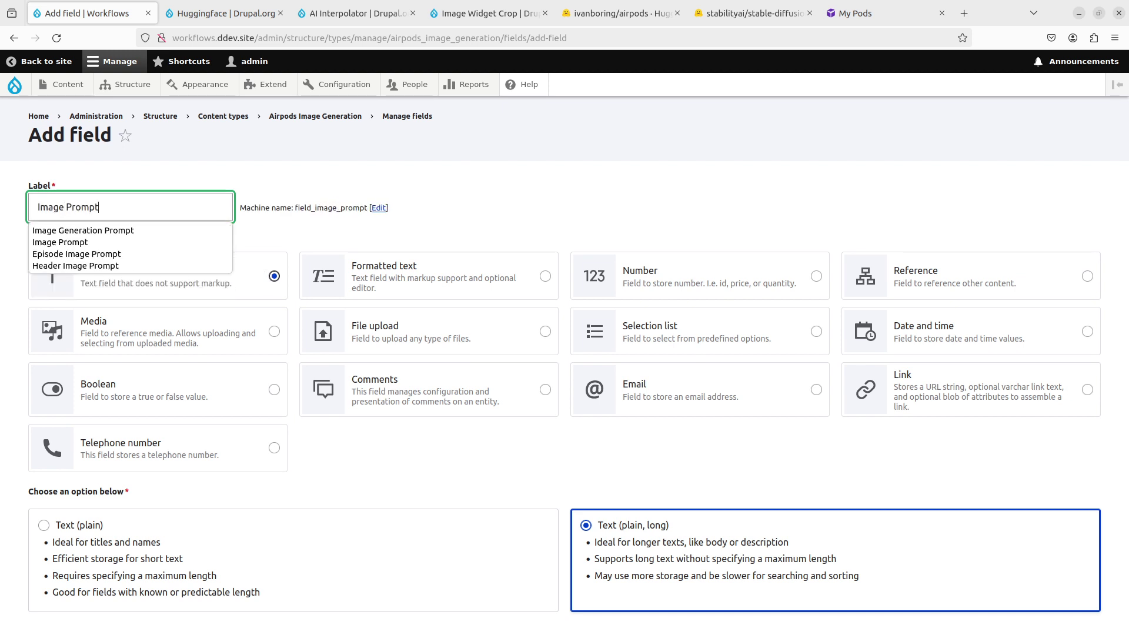
{"action": "scroll", "coordinate": [236, 412], "scroll_direction": "down", "scroll_amount": 2}
{"action": "left_click", "coordinate": [70, 561]}
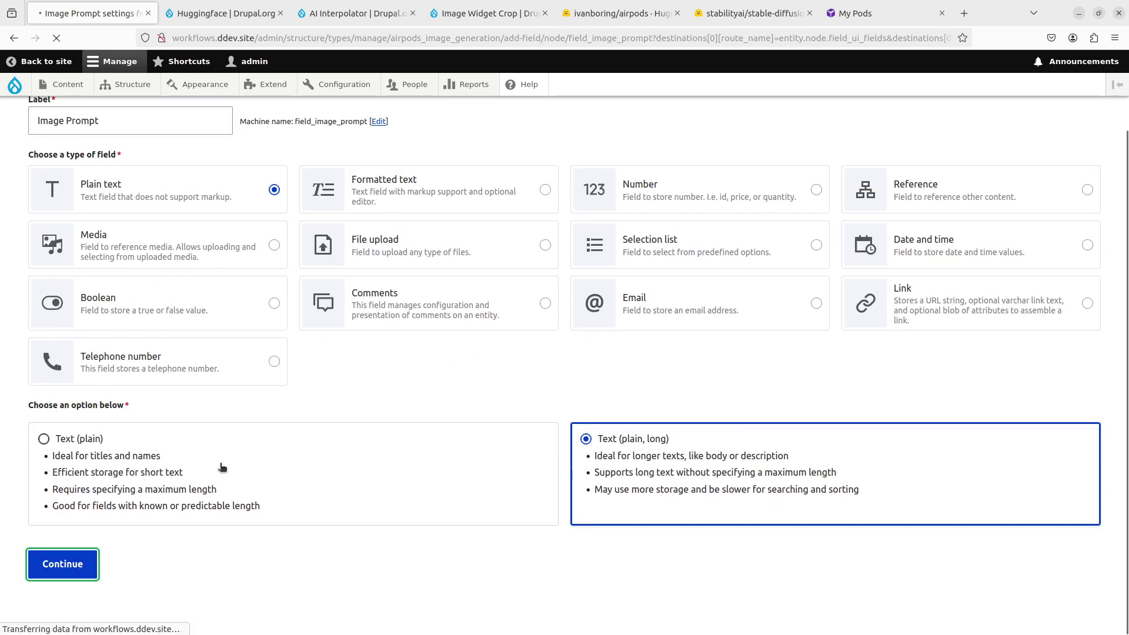
{"action": "scroll", "coordinate": [221, 465], "scroll_direction": "down", "scroll_amount": 2}
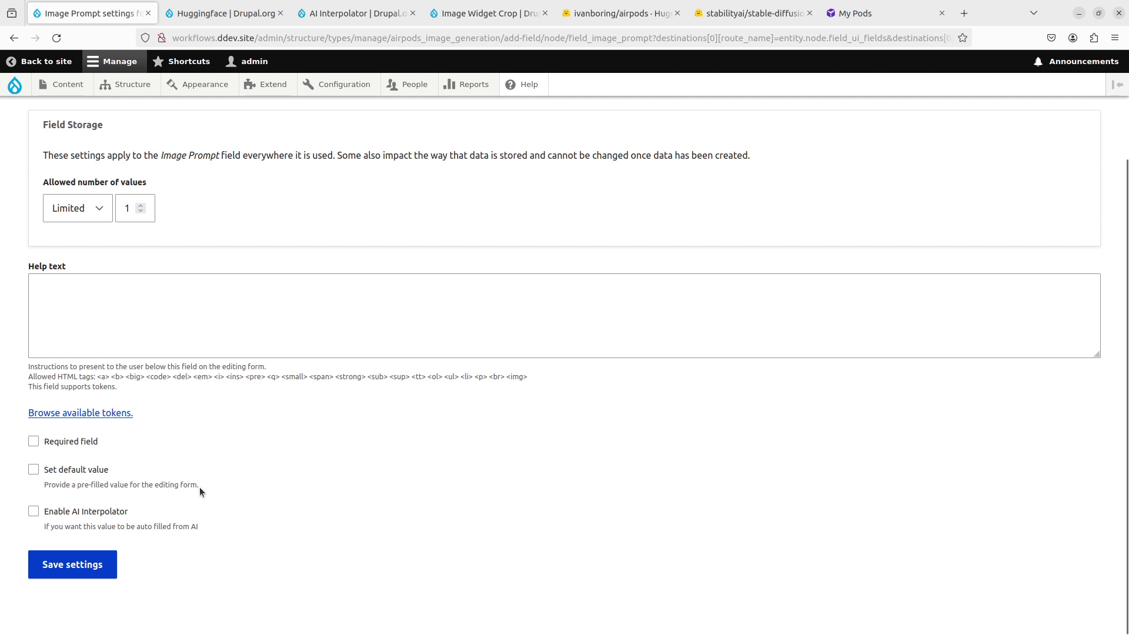
{"action": "left_click", "coordinate": [88, 566]}
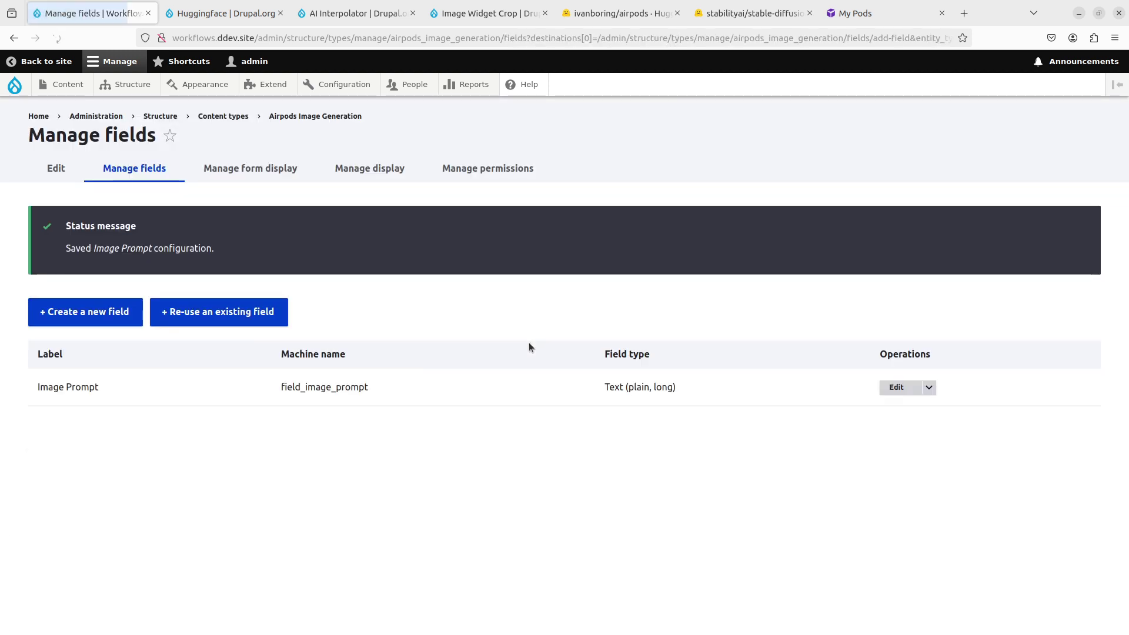
Step: Make the Image Prompt field required
{"action": "left_click", "coordinate": [897, 388]}
{"action": "scroll", "coordinate": [349, 416], "scroll_direction": "down", "scroll_amount": 1}
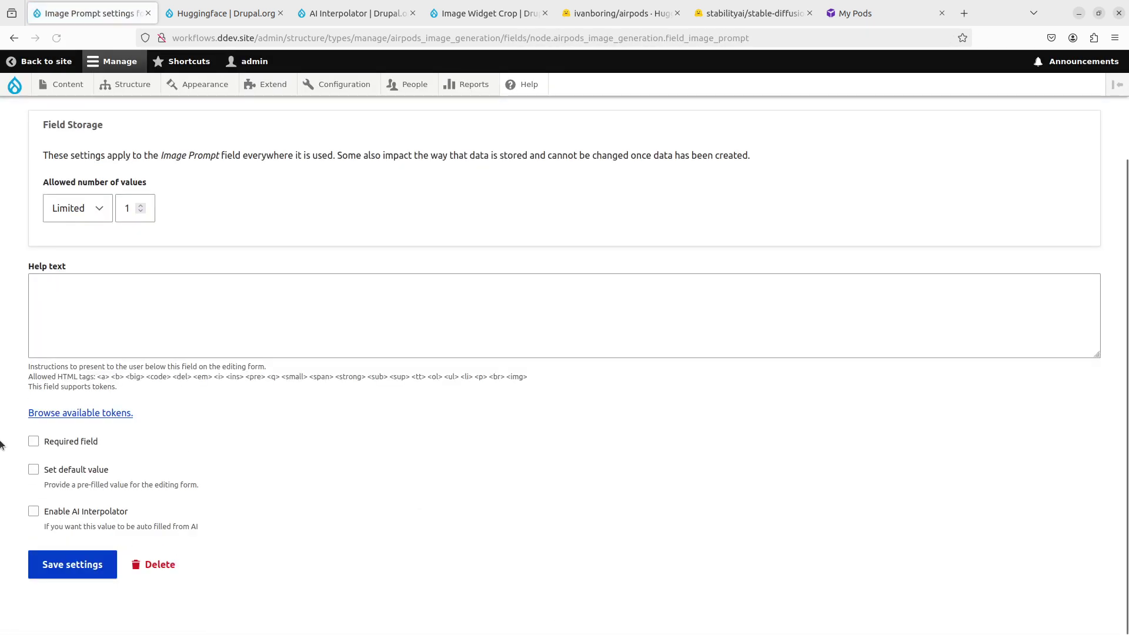
{"action": "left_click", "coordinate": [48, 442]}
{"action": "left_click", "coordinate": [94, 567]}
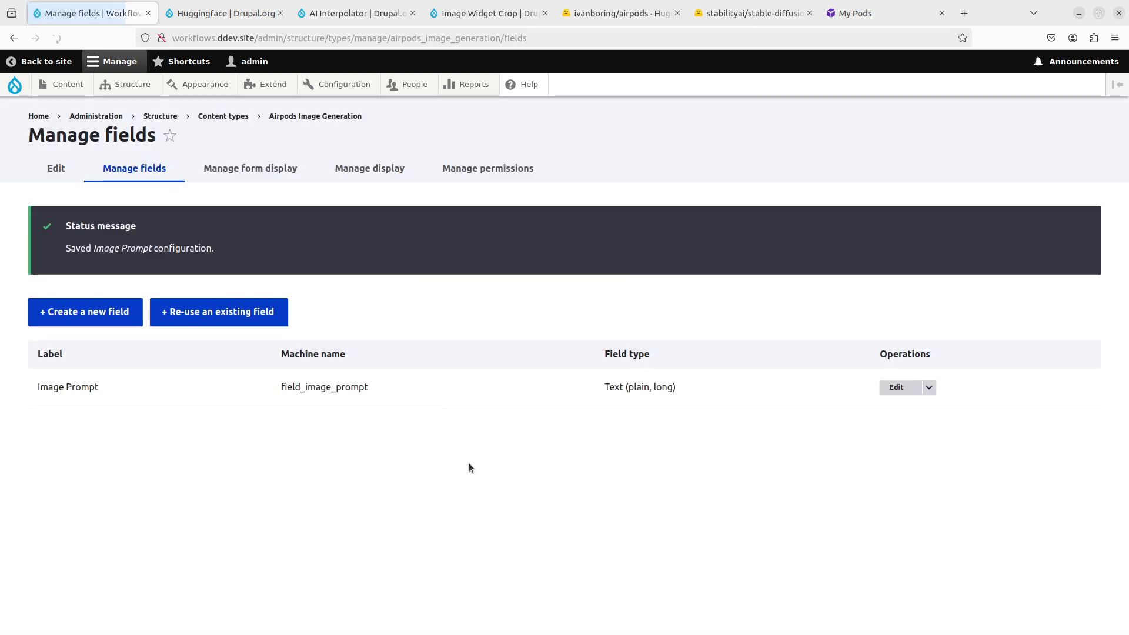
Step: Add a File upload > Image field labelled 'Generated Image' and continue to its settings
{"action": "left_click", "coordinate": [131, 313]}
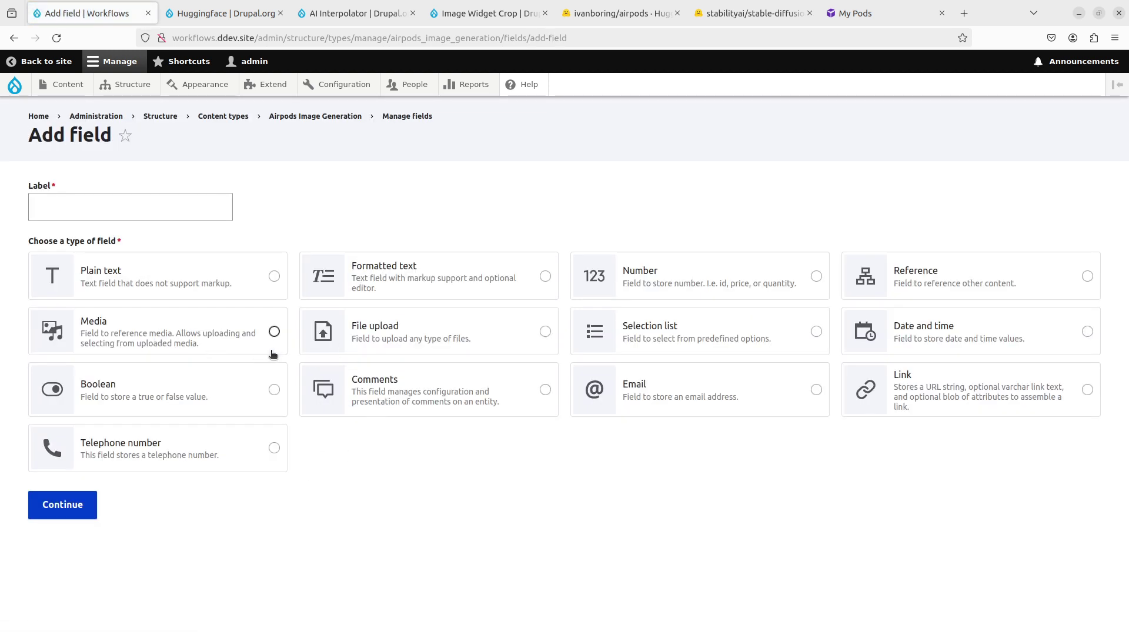
{"action": "left_click", "coordinate": [360, 344]}
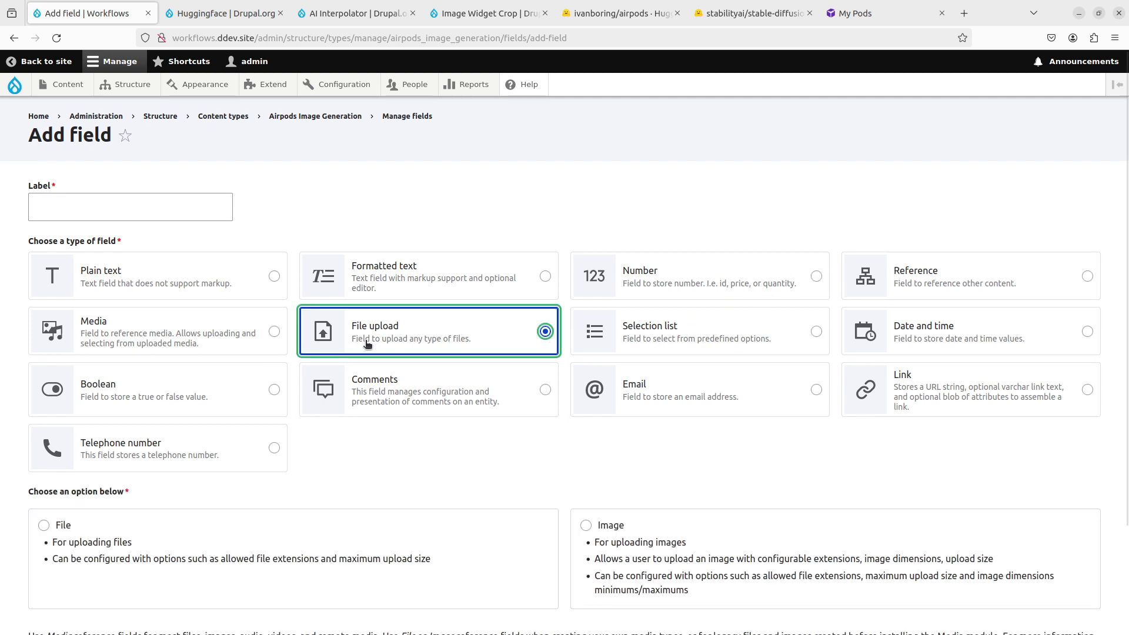
{"action": "left_click", "coordinate": [663, 559]}
{"action": "left_click", "coordinate": [165, 195]}
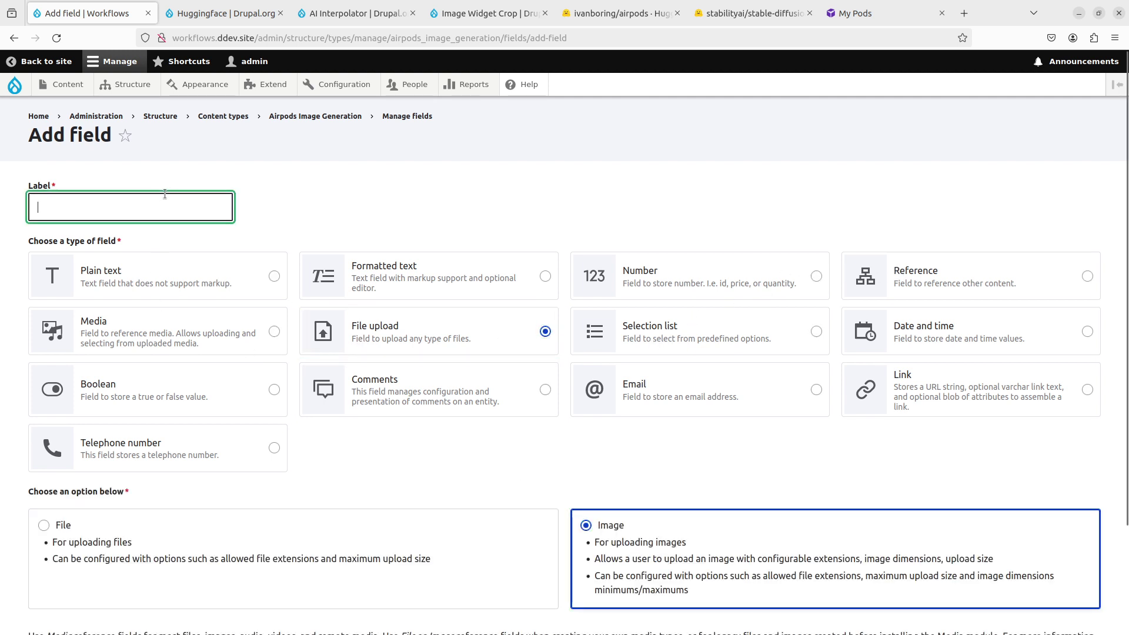
{"action": "type", "text": "Generated"}
{"action": "key", "text": "Down"}
{"action": "key", "text": "Down"}
{"action": "key", "text": "Return"}
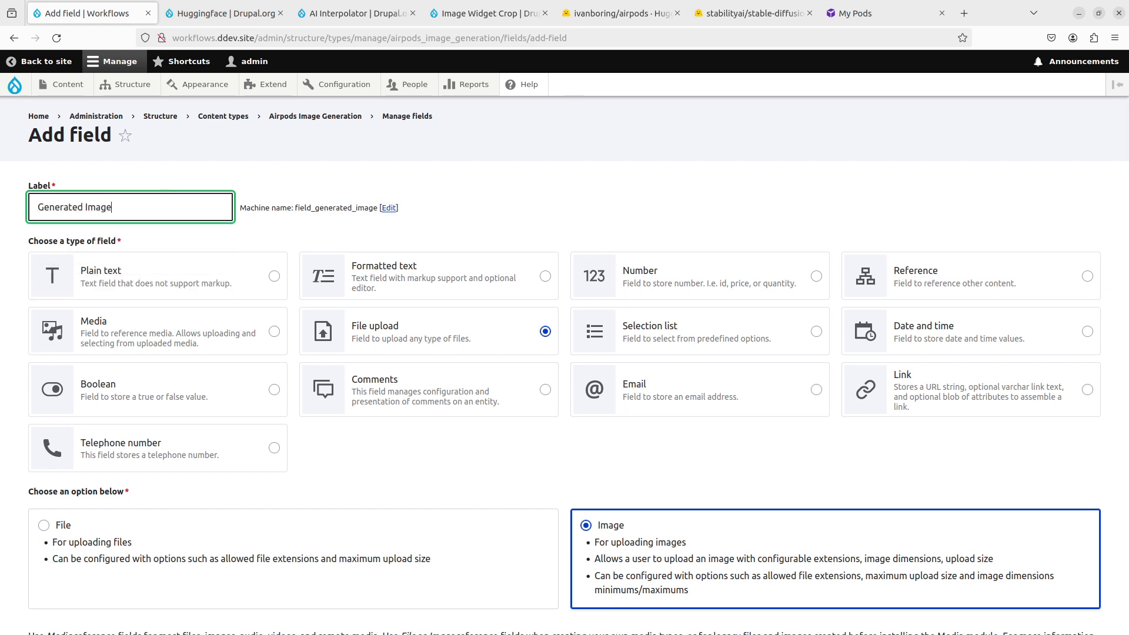
{"action": "scroll", "coordinate": [144, 388], "scroll_direction": "down", "scroll_amount": 3}
{"action": "left_click", "coordinate": [61, 565]}
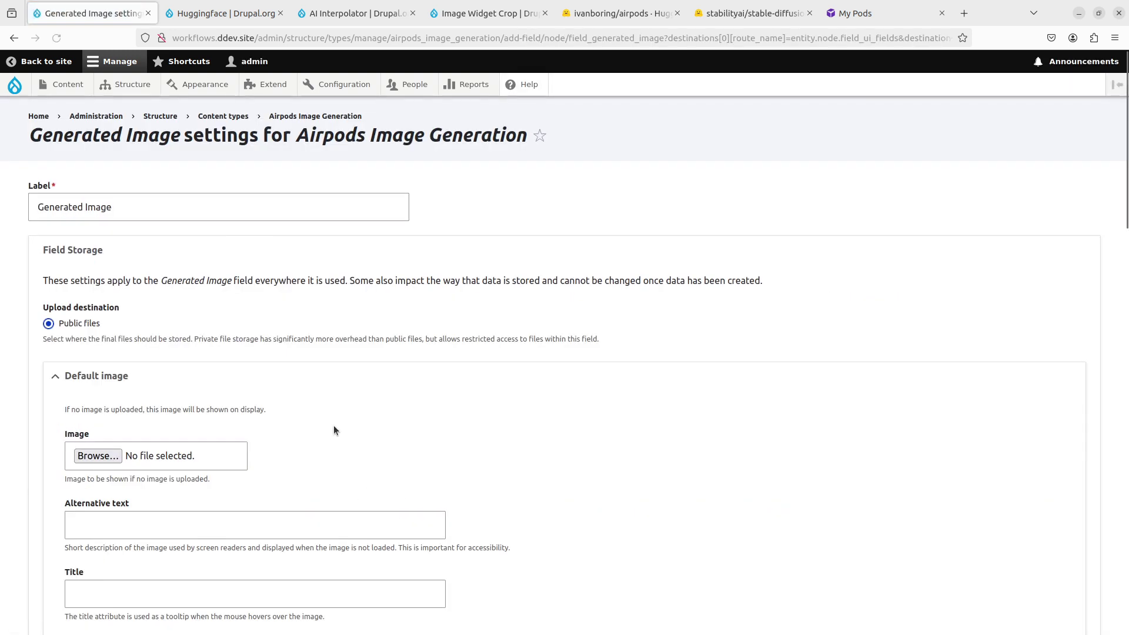
Step: Enable the AI Interpolator for Generated Image and turn off its Alt field
{"action": "scroll", "coordinate": [339, 415], "scroll_direction": "down", "scroll_amount": 13}
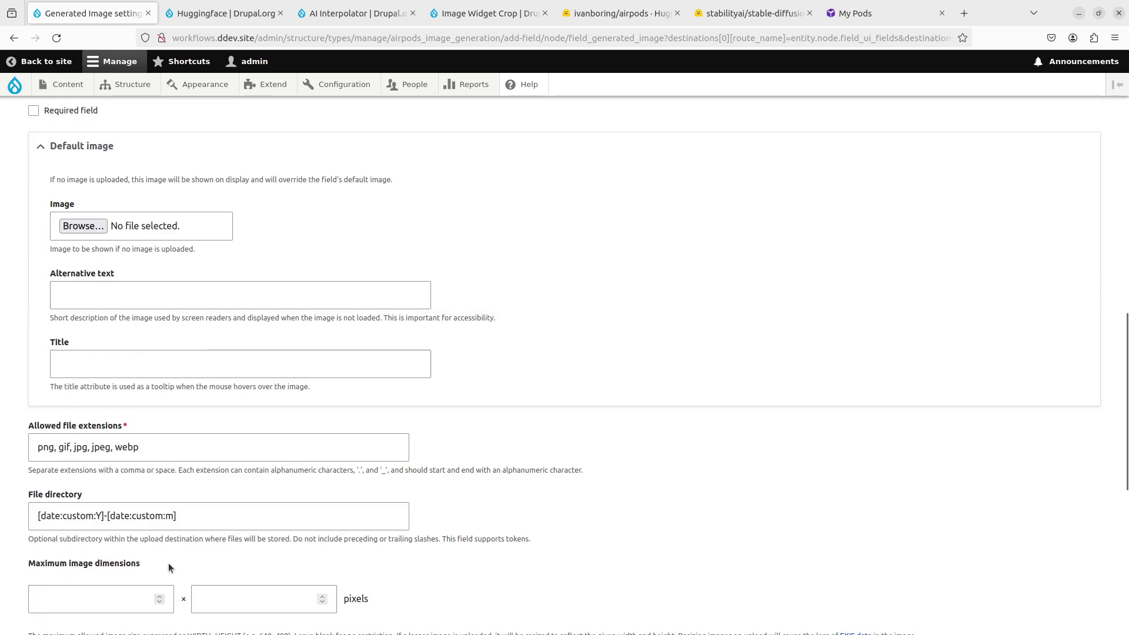
{"action": "scroll", "coordinate": [168, 563], "scroll_direction": "down", "scroll_amount": 7}
{"action": "left_click", "coordinate": [94, 550]}
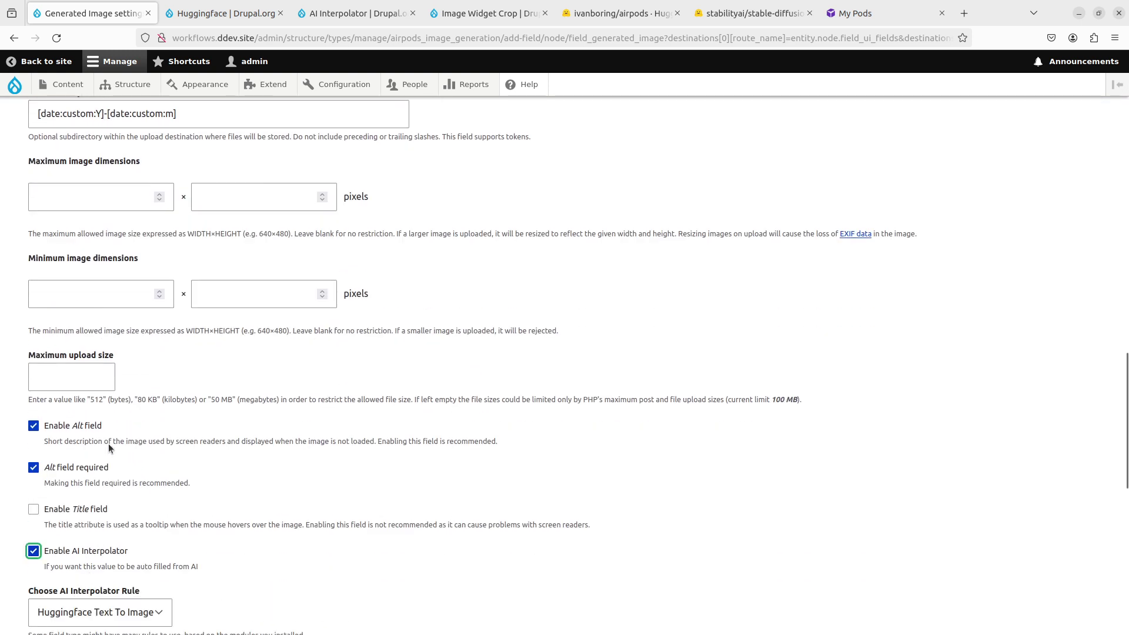
{"action": "left_click", "coordinate": [93, 426]}
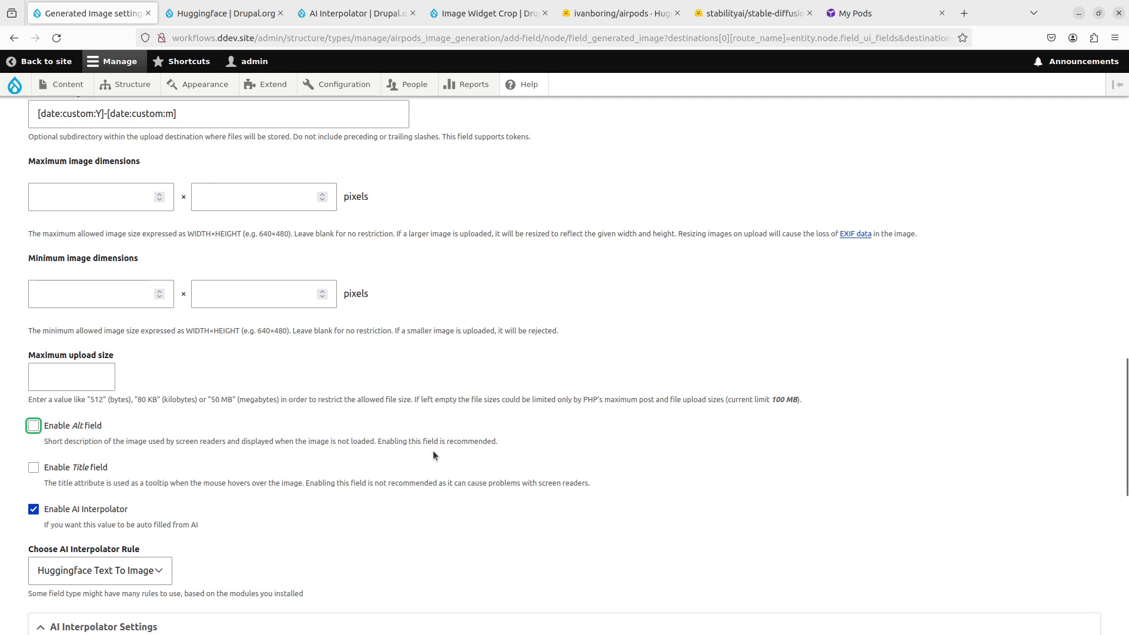
Step: Set Image Prompt as the interpolator base field with prompt '{{ context }}'
{"action": "scroll", "coordinate": [433, 454], "scroll_direction": "down", "scroll_amount": 2}
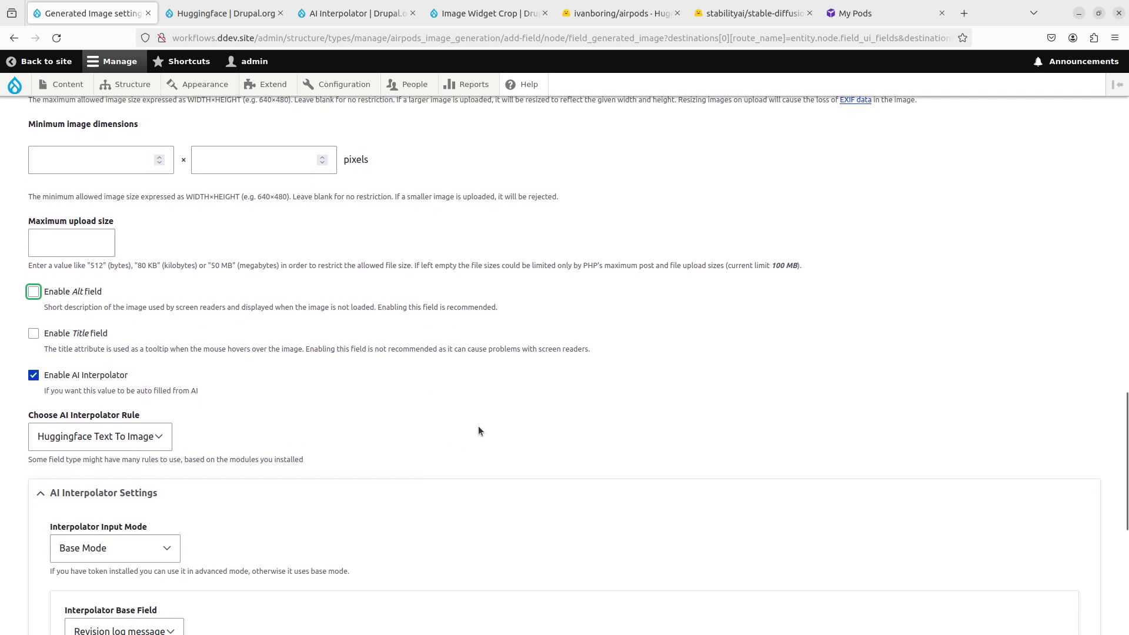
{"action": "scroll", "coordinate": [478, 431], "scroll_direction": "down", "scroll_amount": 2}
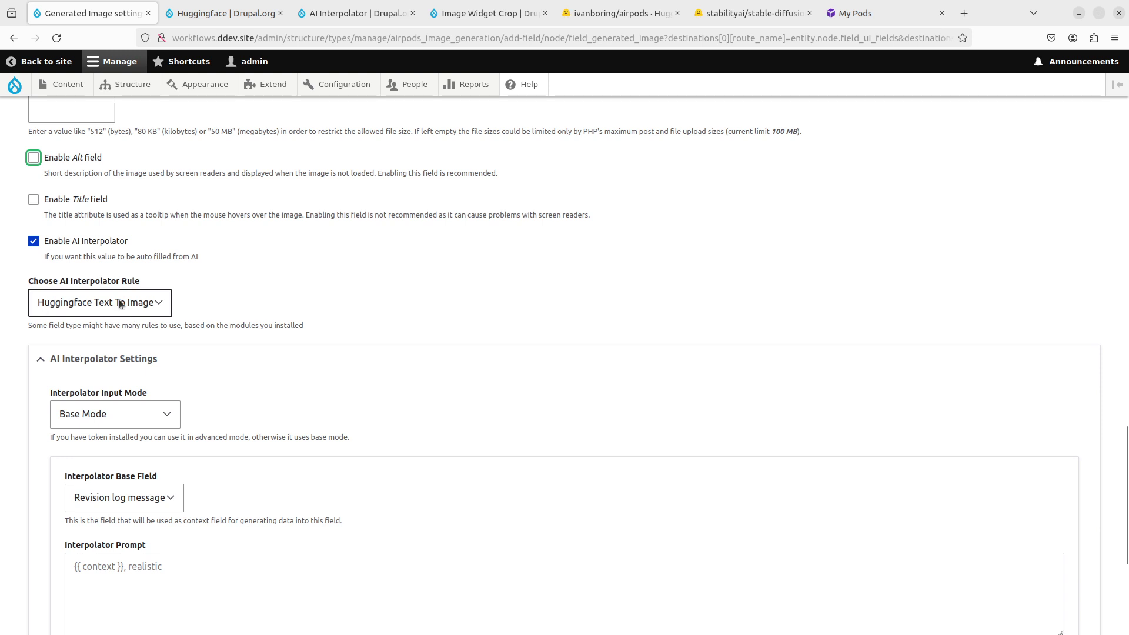
{"action": "scroll", "coordinate": [291, 326], "scroll_direction": "down", "scroll_amount": 1}
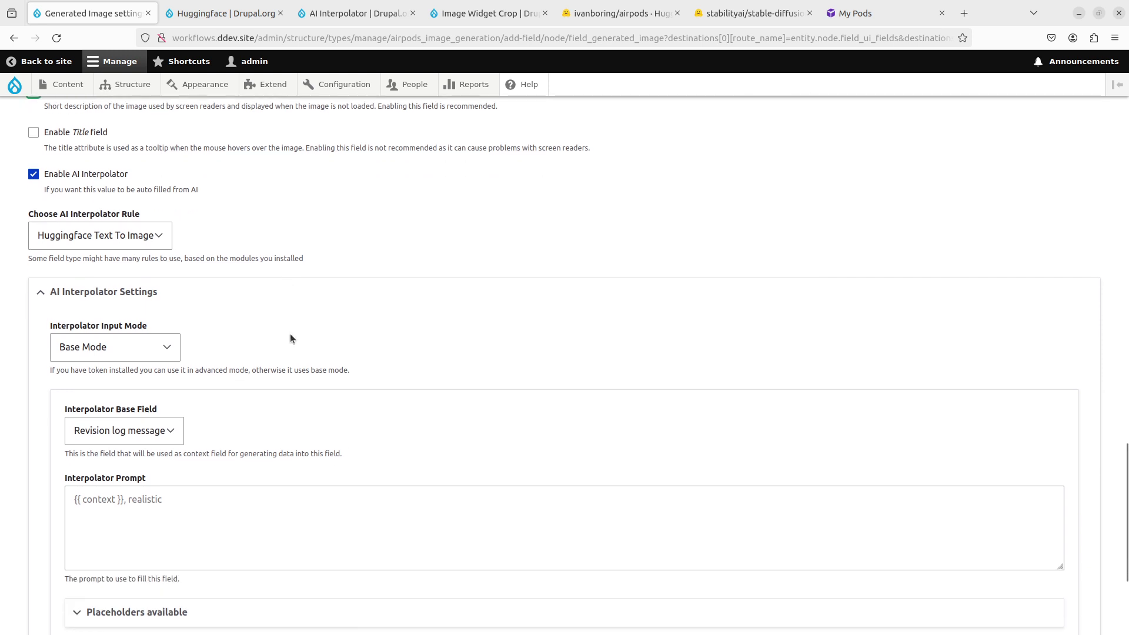
{"action": "left_click", "coordinate": [121, 431]}
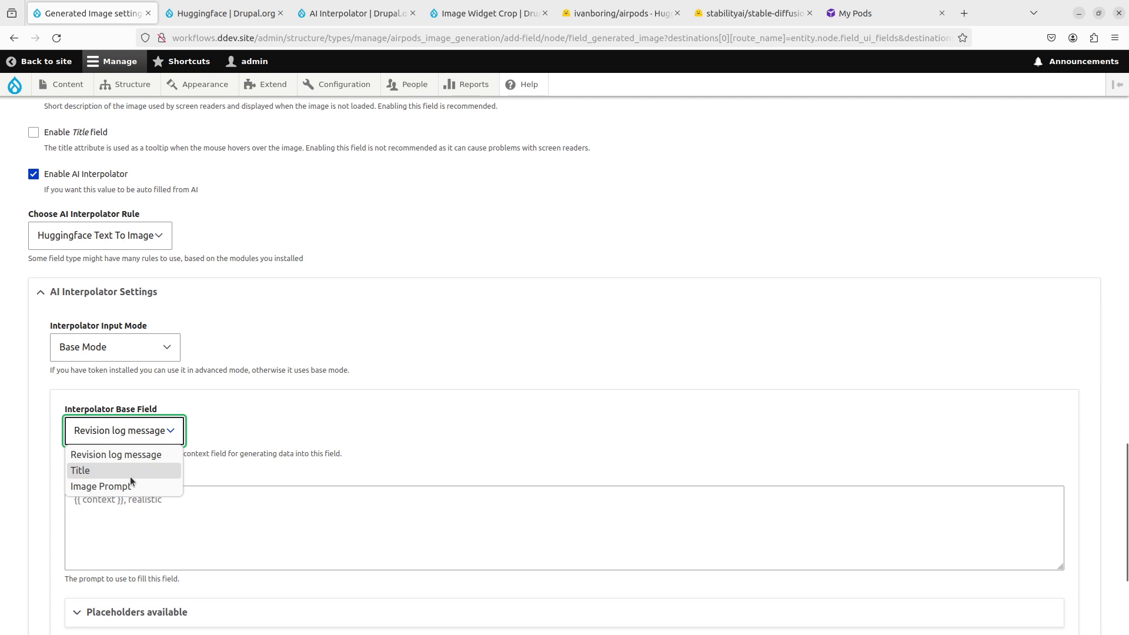
{"action": "left_click", "coordinate": [128, 487]}
{"action": "left_click", "coordinate": [179, 519]}
{"action": "type", "text": "{{ context }"}
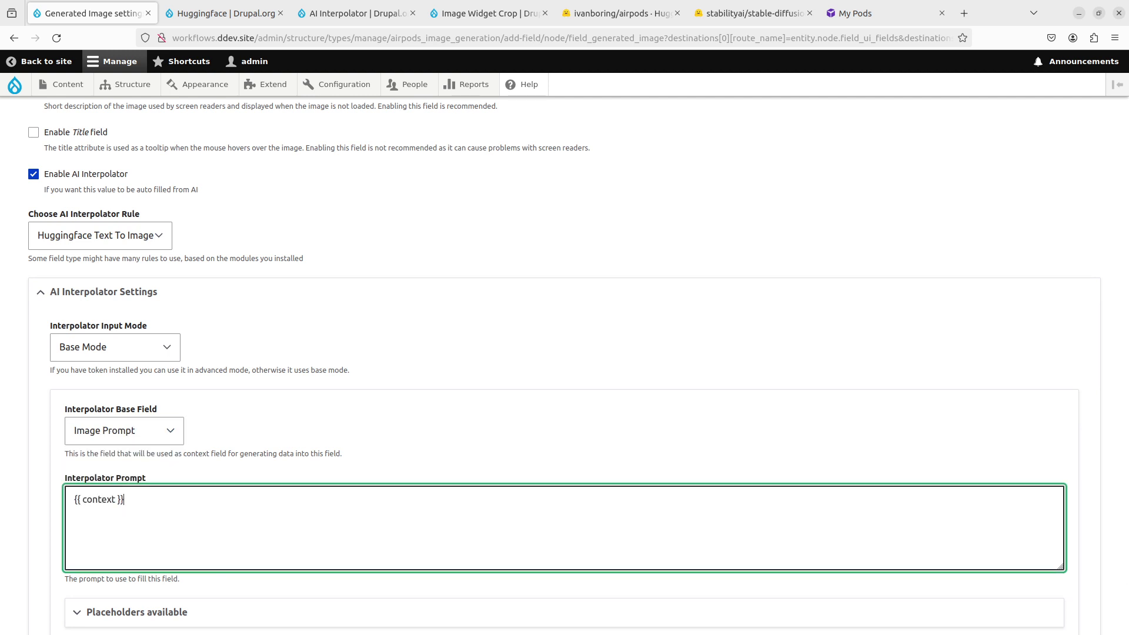
Step: Check the available prompt placeholders and expand the advanced interpolator settings
{"action": "scroll", "coordinate": [214, 556], "scroll_direction": "down", "scroll_amount": 1}
{"action": "left_click", "coordinate": [188, 553]}
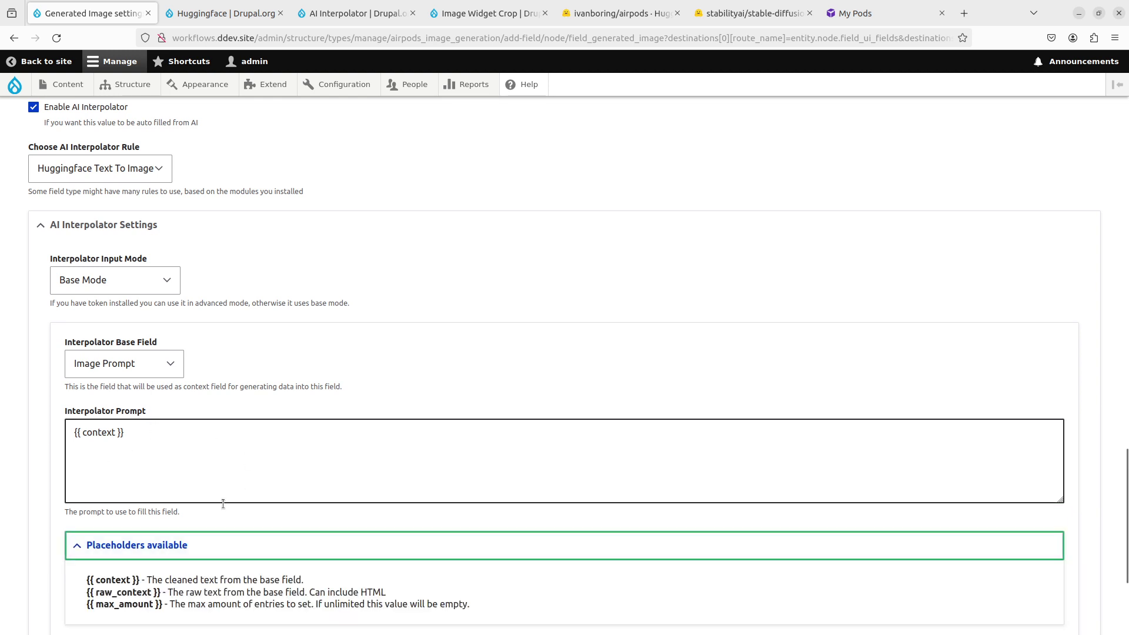
{"action": "scroll", "coordinate": [217, 503], "scroll_direction": "down", "scroll_amount": 2}
{"action": "left_click", "coordinate": [188, 411]}
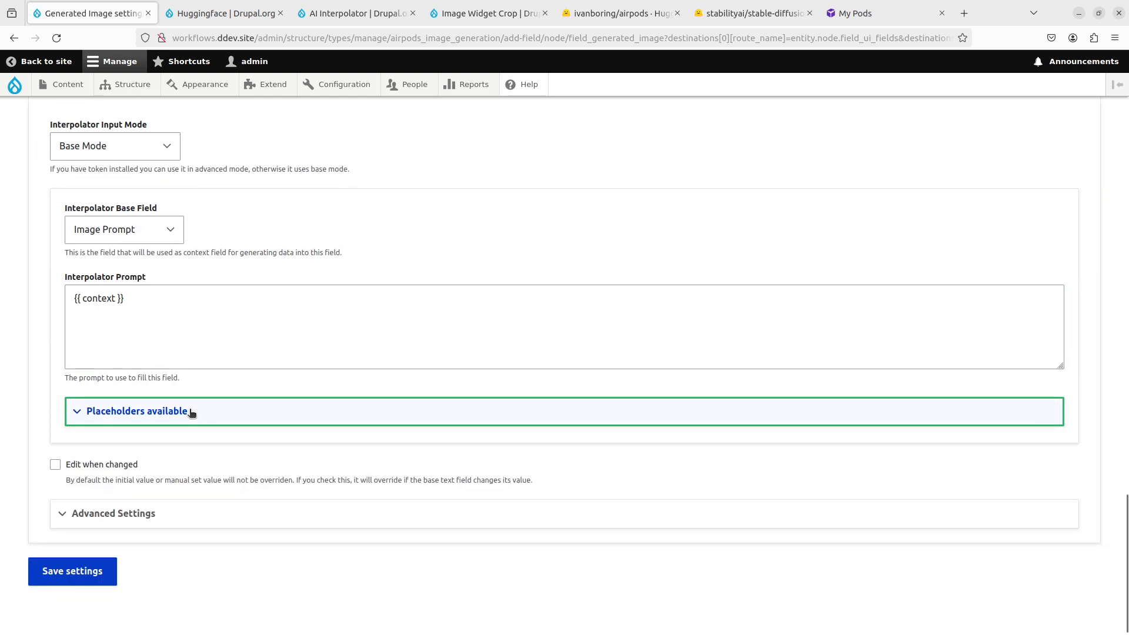
{"action": "left_click", "coordinate": [166, 524]}
{"action": "scroll", "coordinate": [225, 471], "scroll_direction": "down", "scroll_amount": 3}
Step: Keep free API inference, set Huggingface Model to 'ivanboring/airpods', and save settings
{"action": "left_click", "coordinate": [92, 369]}
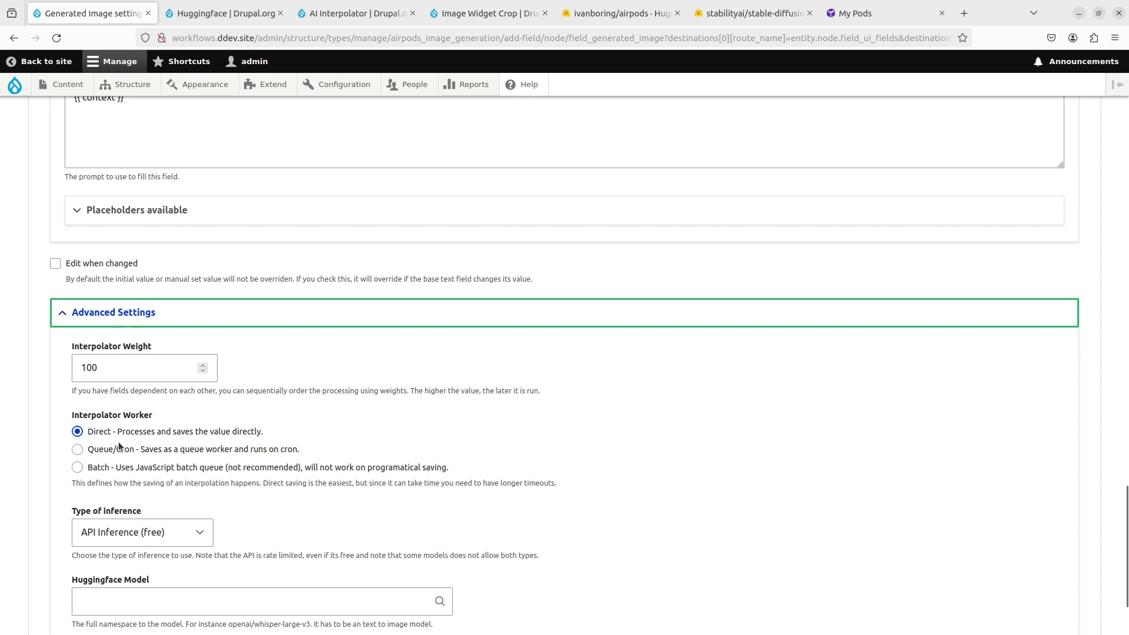
{"action": "scroll", "coordinate": [108, 470], "scroll_direction": "down", "scroll_amount": 3}
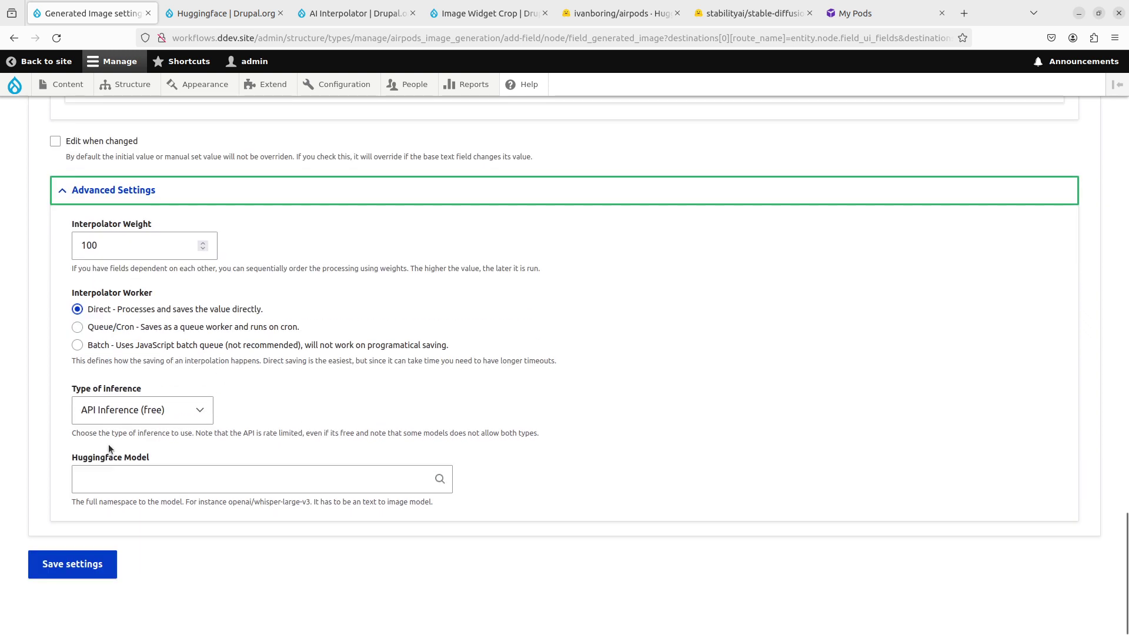
{"action": "left_click", "coordinate": [194, 415]}
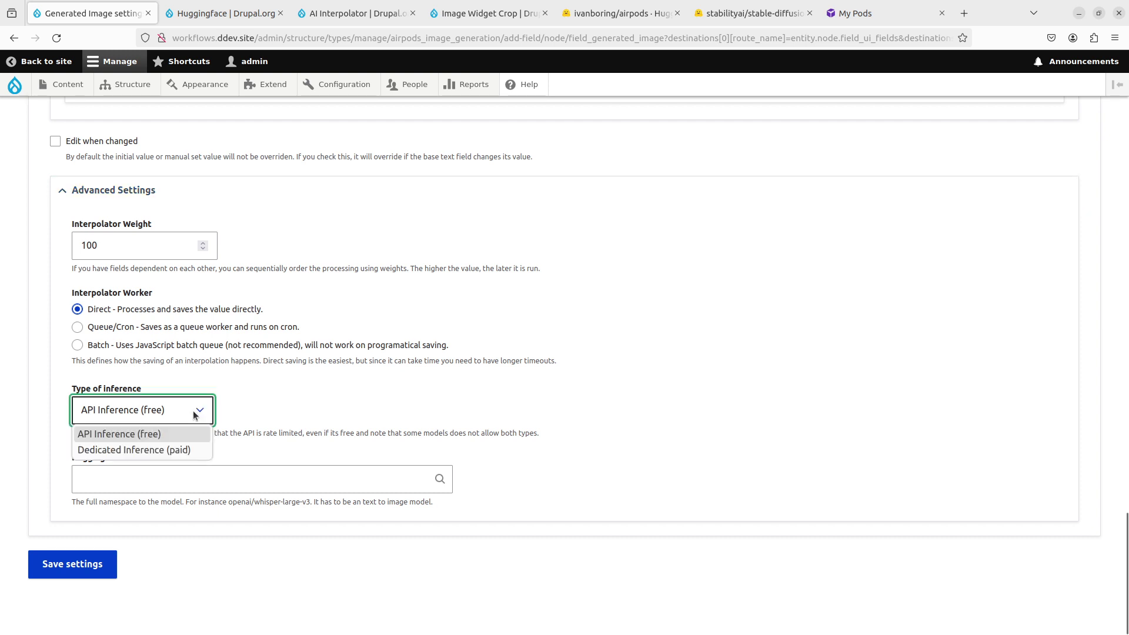
{"action": "left_click", "coordinate": [153, 436]}
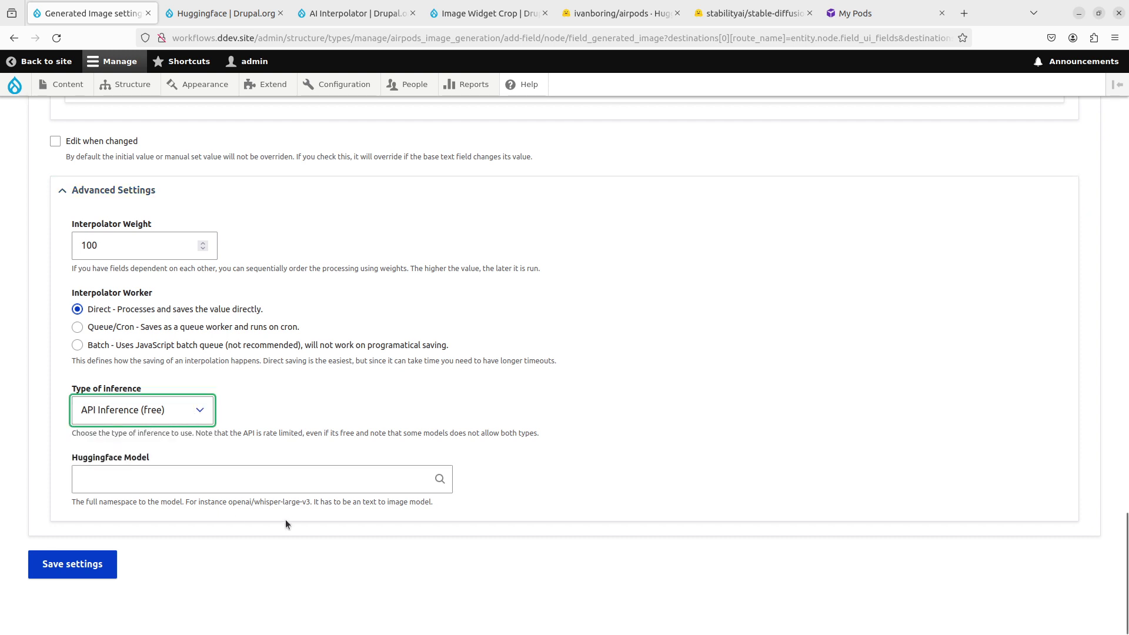
{"action": "left_click", "coordinate": [309, 480]}
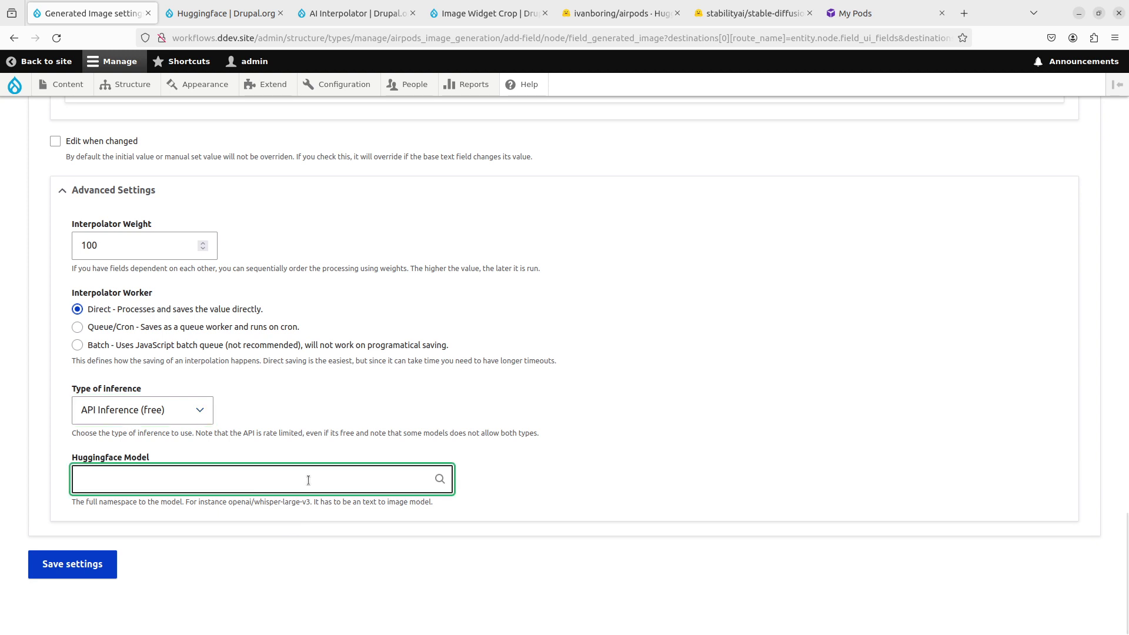
{"action": "type", "text": "ivanboring"}
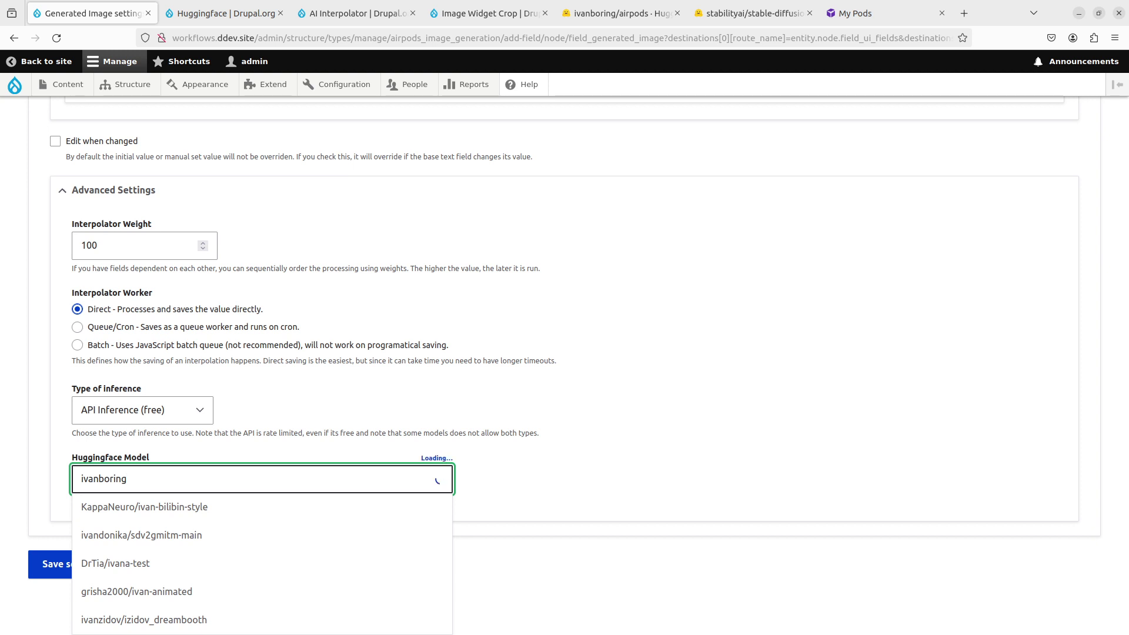
{"action": "type", "text": "/air"}
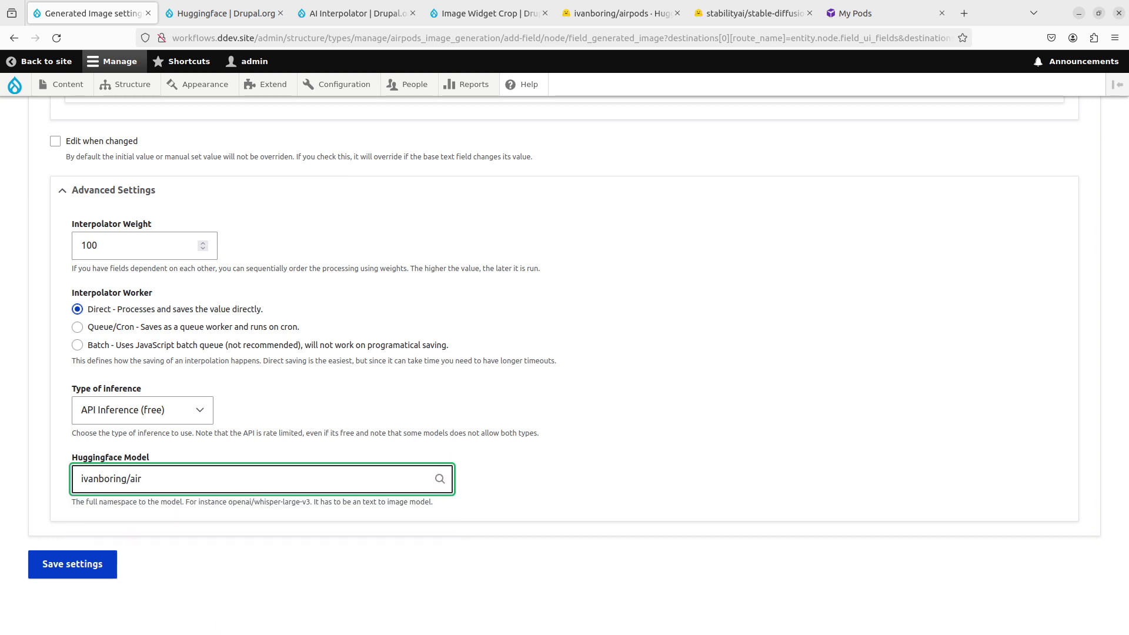
{"action": "type", "text": "pods"}
{"action": "triple_click", "coordinate": [297, 476]}
{"action": "key", "text": "Home"}
{"action": "key", "text": "ctrl+a"}
{"action": "left_click", "coordinate": [84, 566]}
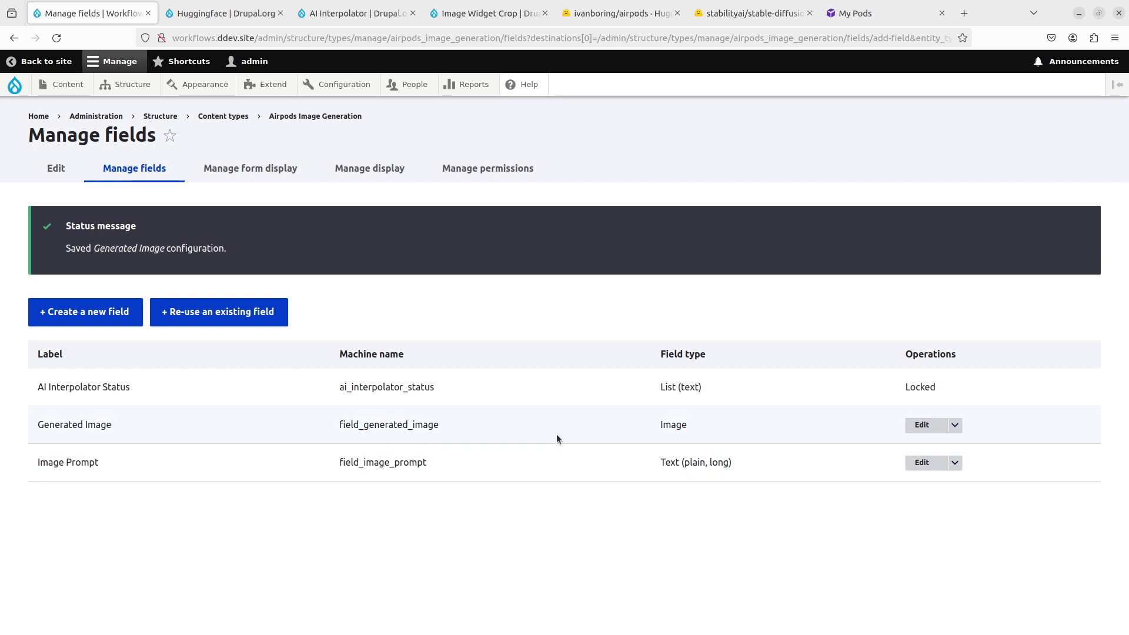
Step: Open a new Airpods Image Generation content form via Content > Add content
{"action": "mouse_move", "coordinate": [68, 87]}
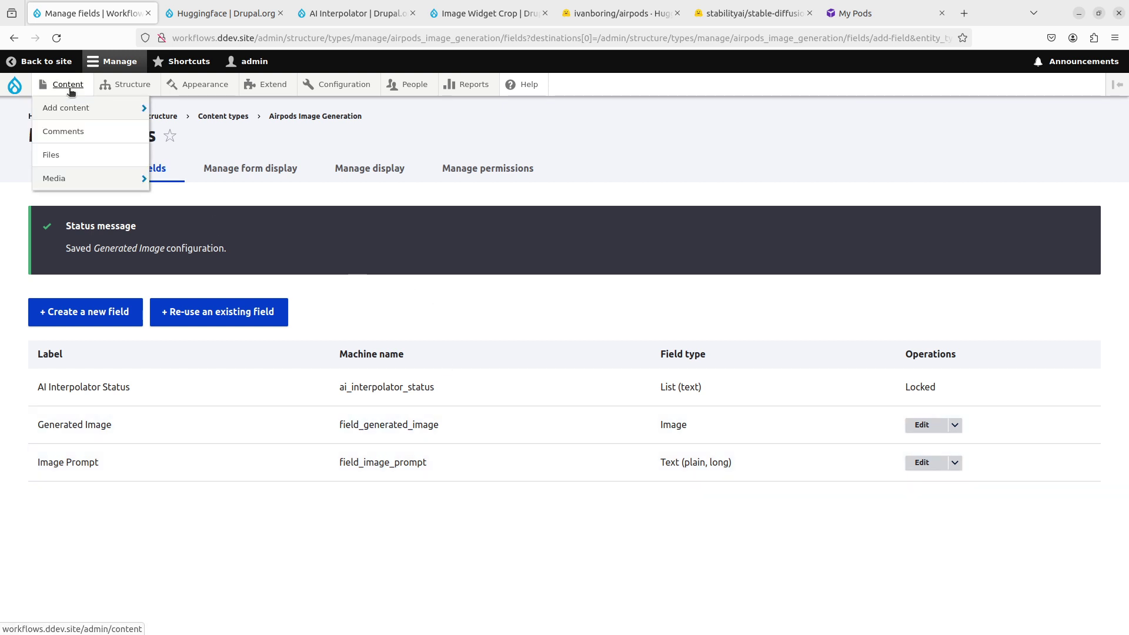
{"action": "mouse_move", "coordinate": [70, 110]}
{"action": "left_click", "coordinate": [189, 112]}
{"action": "left_click", "coordinate": [309, 222]}
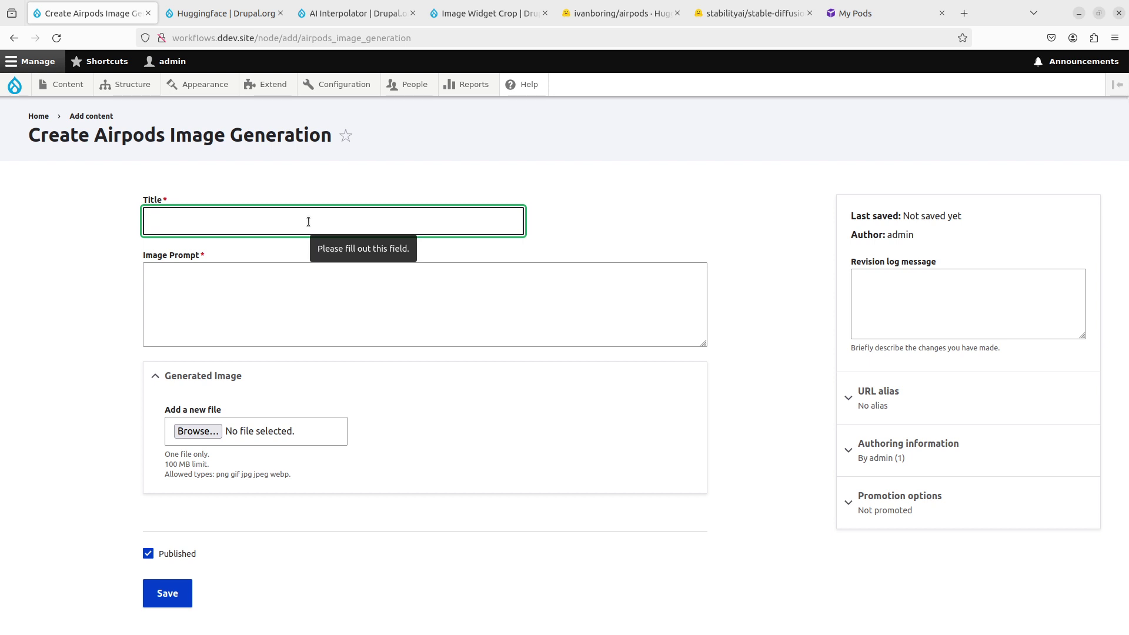
Step: Save a node titled 'Title' with prompt 'A photo of the in ear earphones airpodswithdisplay on a table.'
{"action": "type", "text": "Title"}
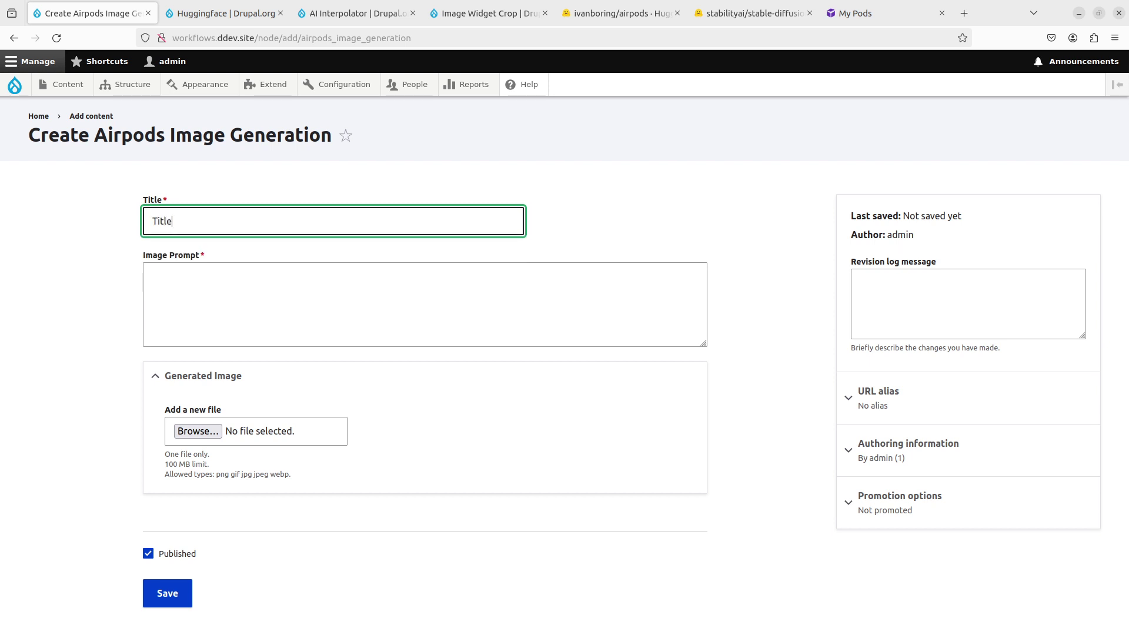
{"action": "left_click", "coordinate": [152, 276]}
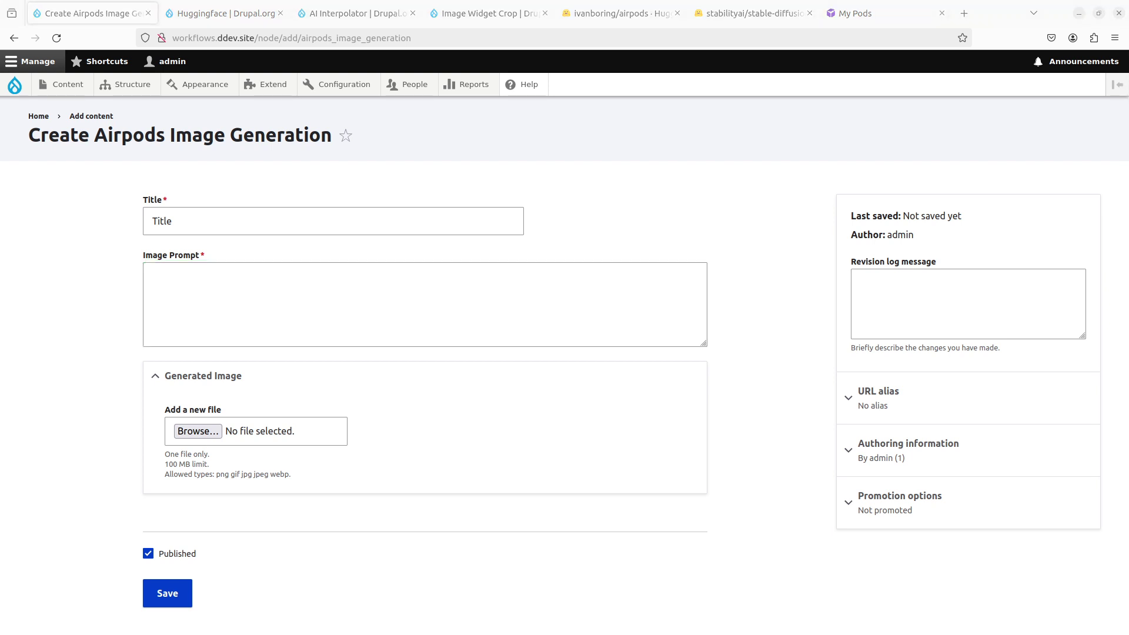
{"action": "left_click", "coordinate": [558, 307]}
{"action": "type", "text": "A photo of the in ear earphones airpodswithdisplay "}
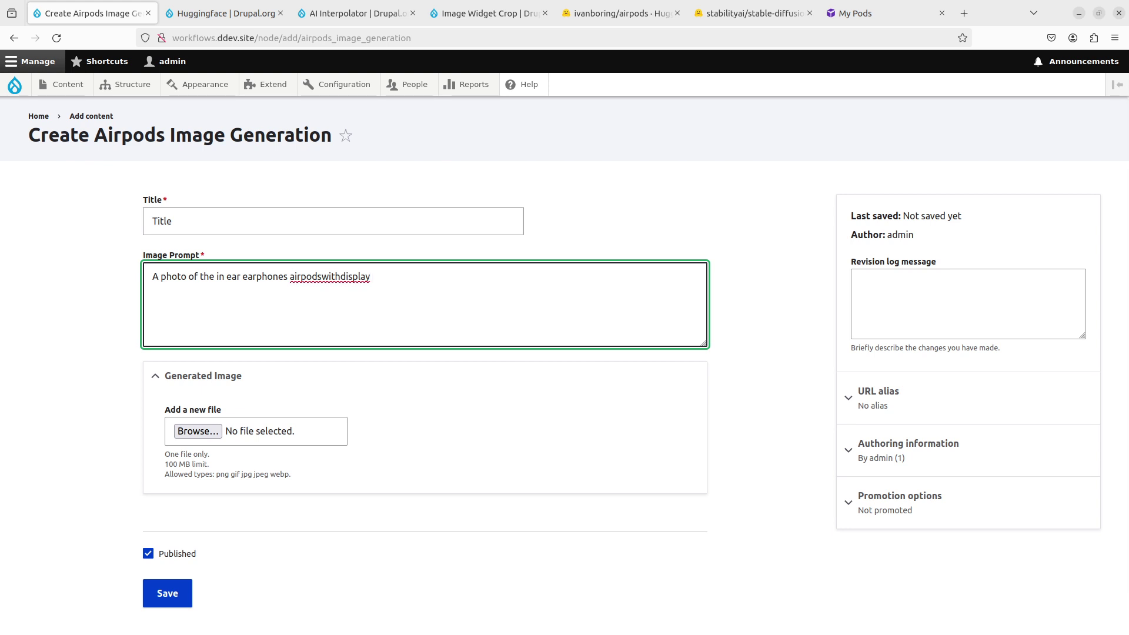
{"action": "type", "text": "on a table."}
{"action": "scroll", "coordinate": [111, 612], "scroll_direction": "down", "scroll_amount": 1}
{"action": "left_click", "coordinate": [166, 555]}
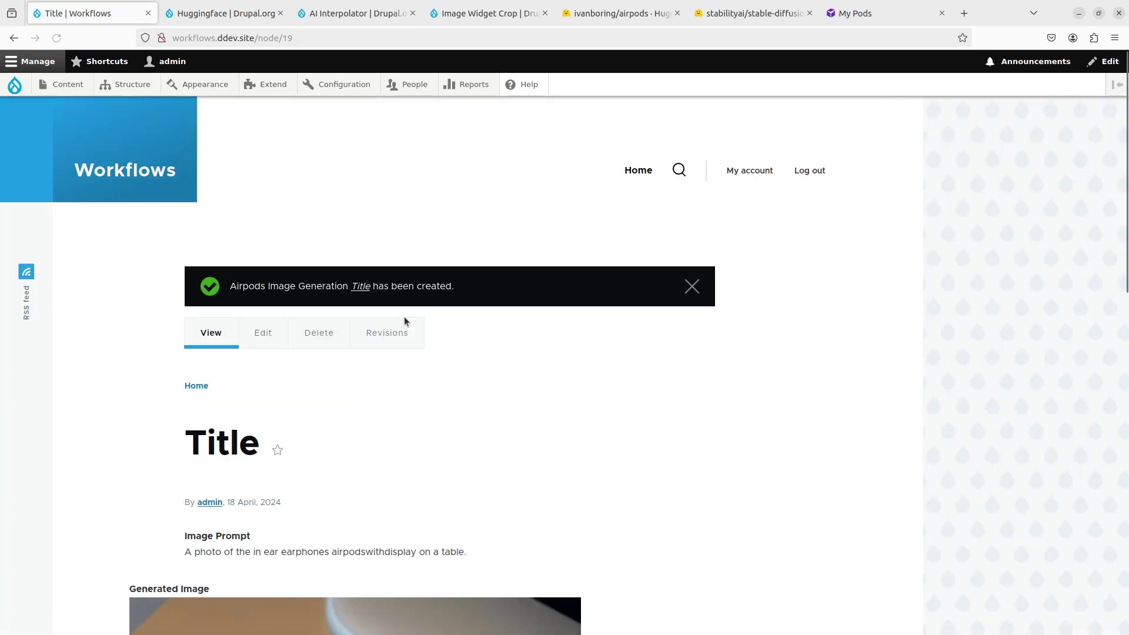
Step: Review the node's generated earbud image, then switch to the stable-diffusion-2 tab
{"action": "scroll", "coordinate": [447, 391], "scroll_direction": "down", "scroll_amount": 5}
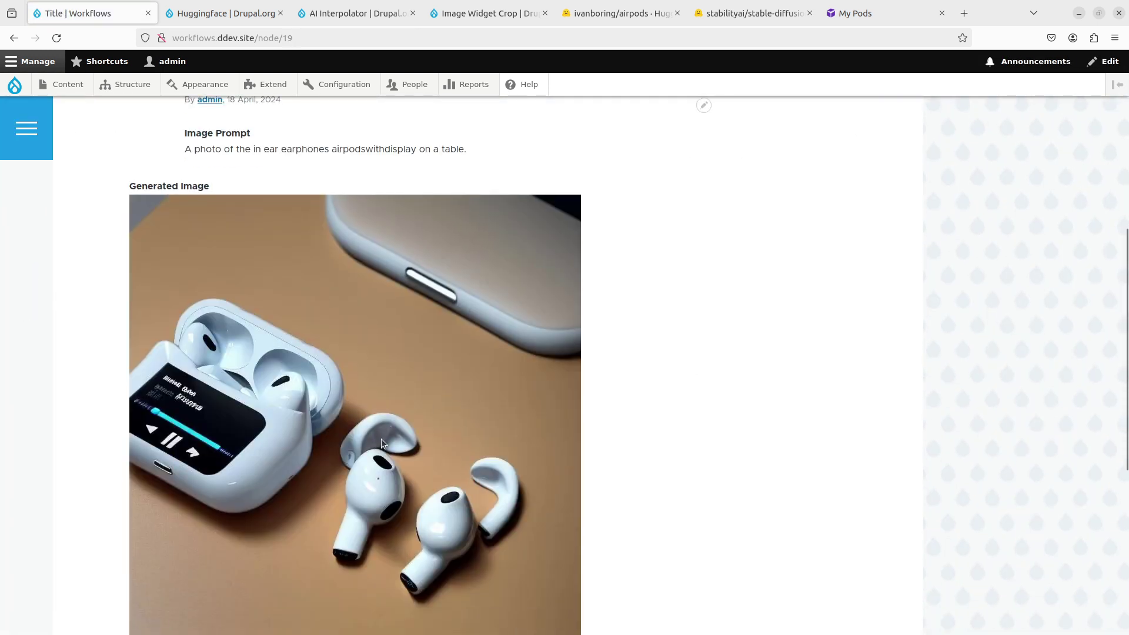
{"action": "scroll", "coordinate": [502, 404], "scroll_direction": "down", "scroll_amount": 1}
{"action": "scroll", "coordinate": [534, 412], "scroll_direction": "up", "scroll_amount": 3}
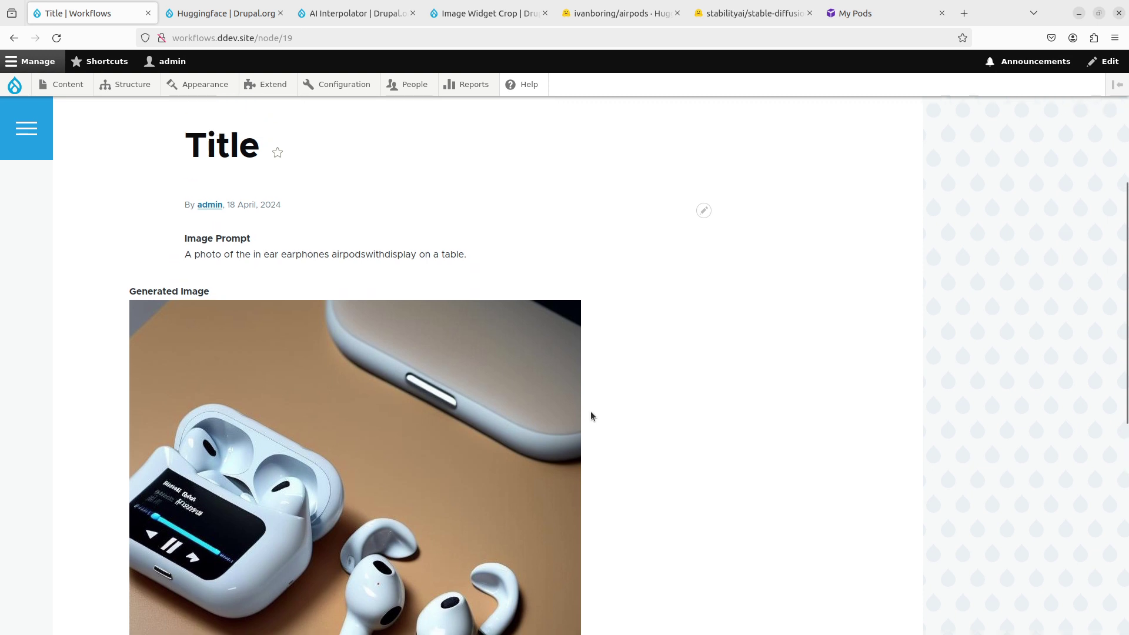
{"action": "scroll", "coordinate": [591, 415], "scroll_direction": "up", "scroll_amount": 2}
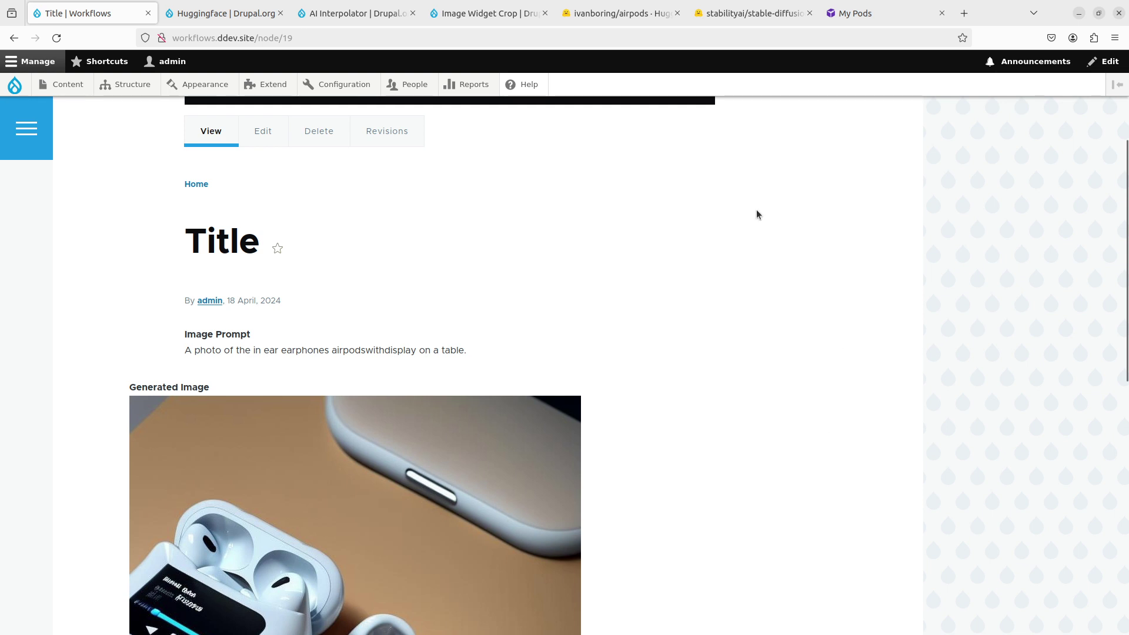
{"action": "left_click", "coordinate": [748, 14]}
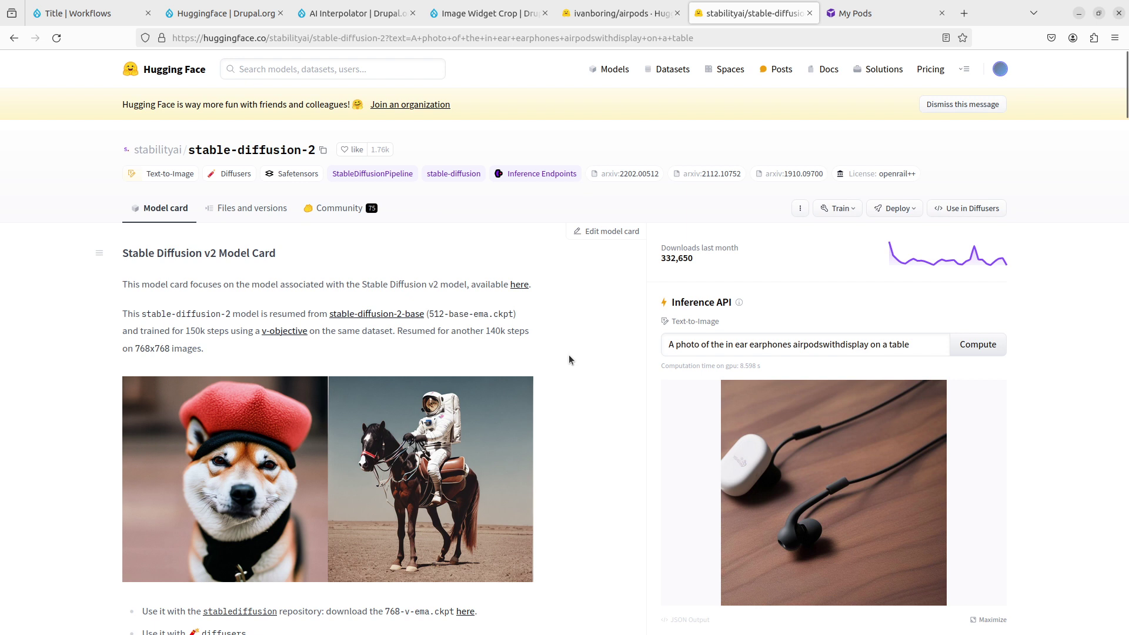
Step: Close the stable-diffusion-2 tab and choose Deploy > Inference Endpoints for ivanboring/airpods
{"action": "left_click", "coordinate": [617, 13]}
{"action": "left_click", "coordinate": [809, 13]}
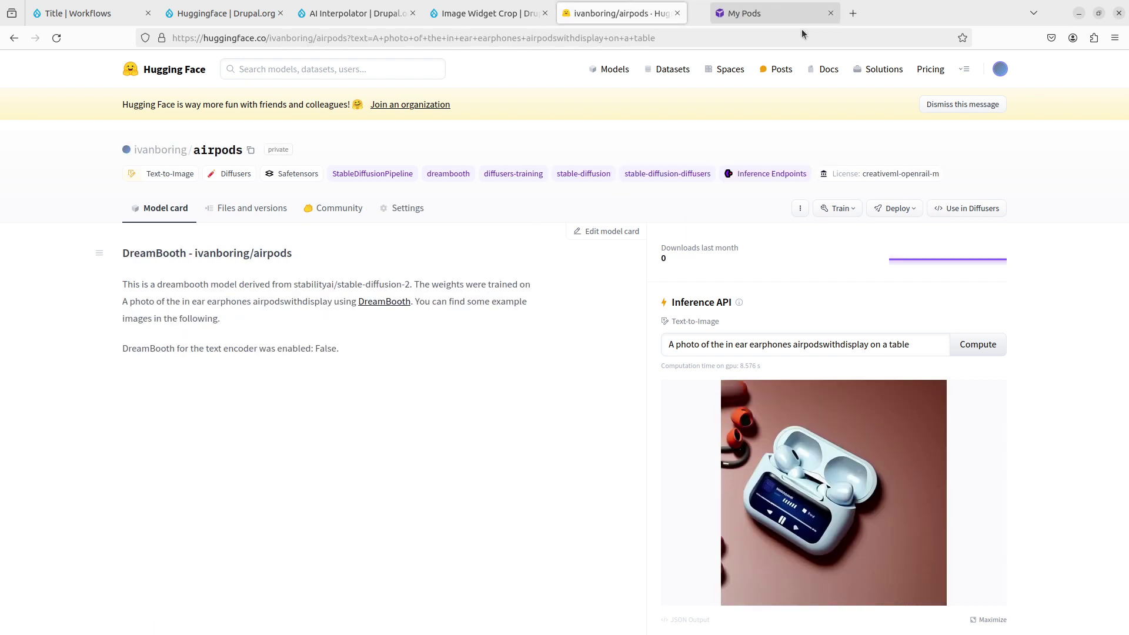
{"action": "left_click", "coordinate": [895, 208]}
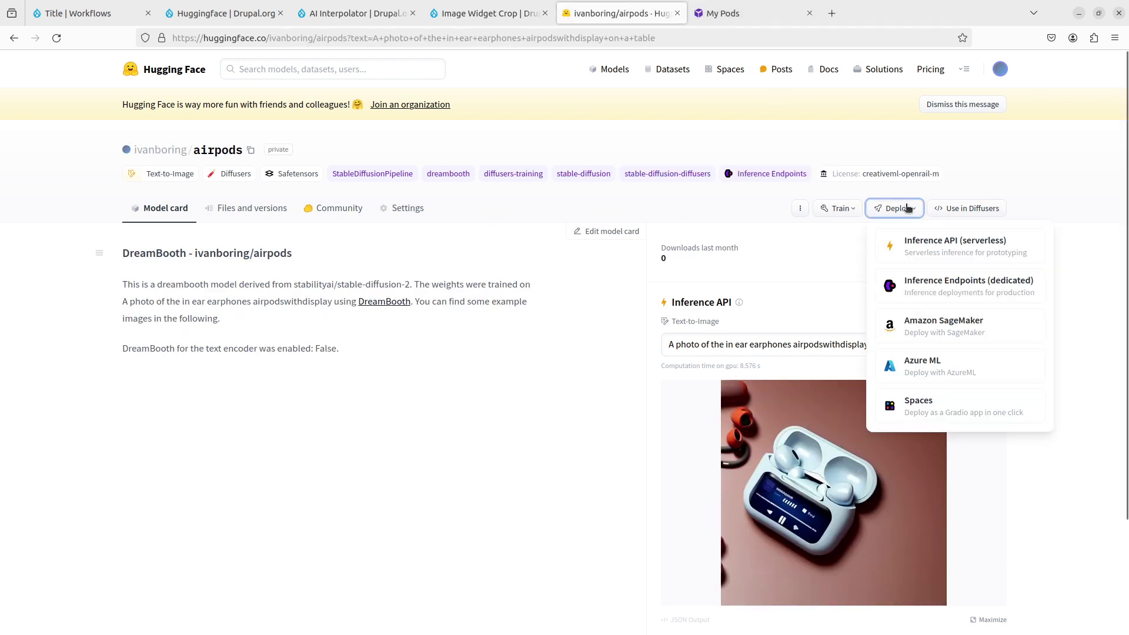
{"action": "left_click", "coordinate": [940, 287]}
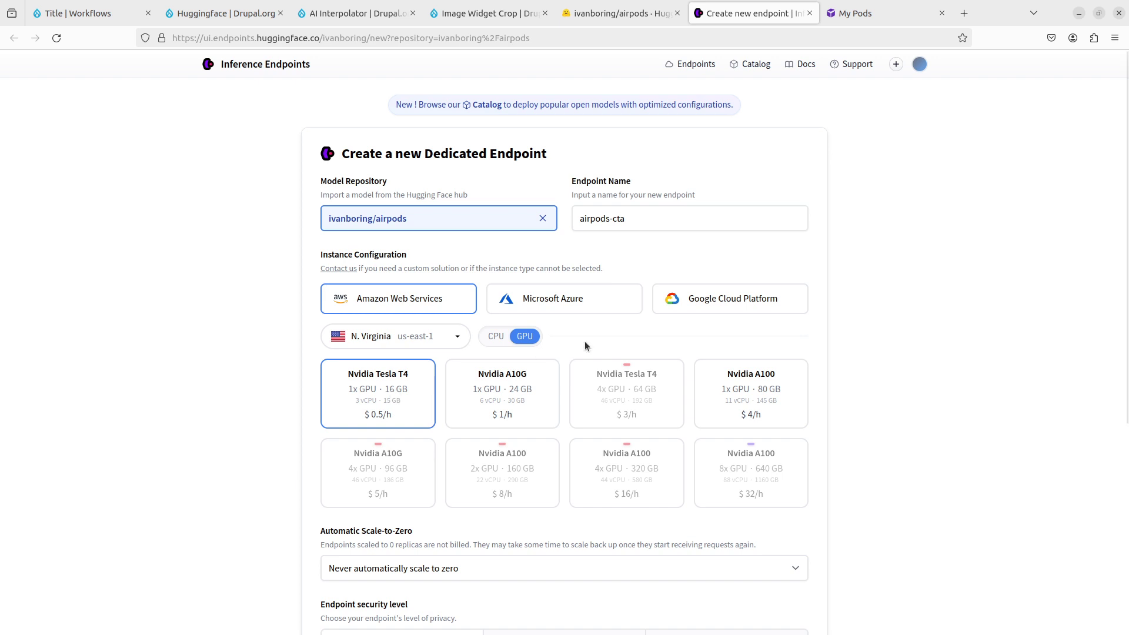
Step: Create the publicly accessible airpods-cta endpoint on a Tesla T4 GPU and place its tab beside Drupal's
{"action": "left_click", "coordinate": [664, 222]}
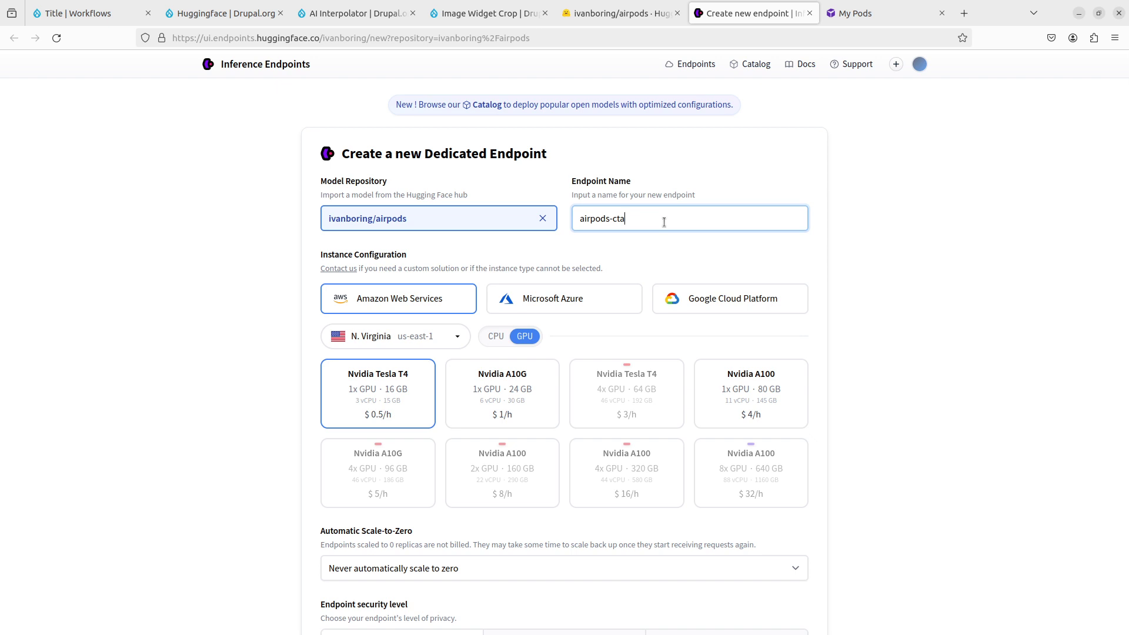
{"action": "scroll", "coordinate": [310, 318], "scroll_direction": "down", "scroll_amount": 2}
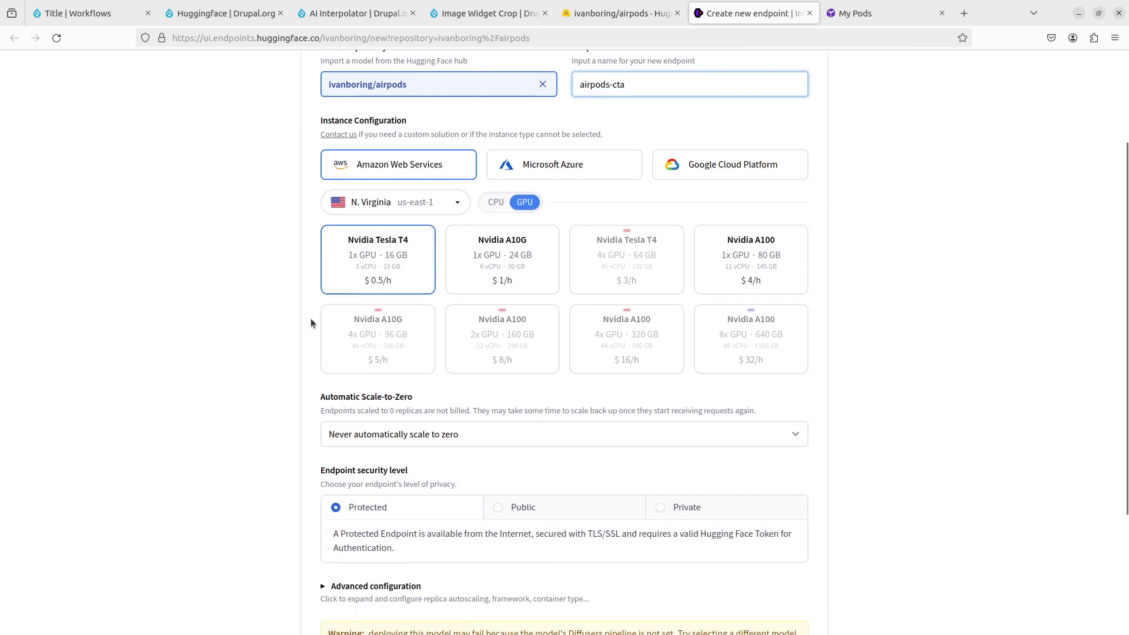
{"action": "scroll", "coordinate": [332, 443], "scroll_direction": "down", "scroll_amount": 1}
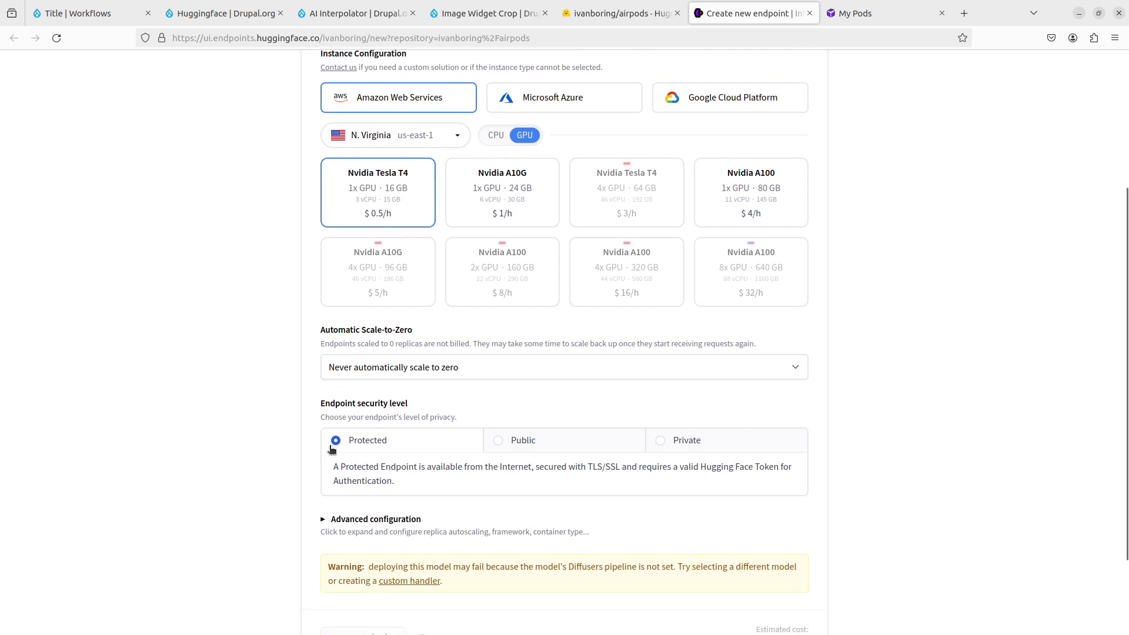
{"action": "left_click", "coordinate": [553, 446]}
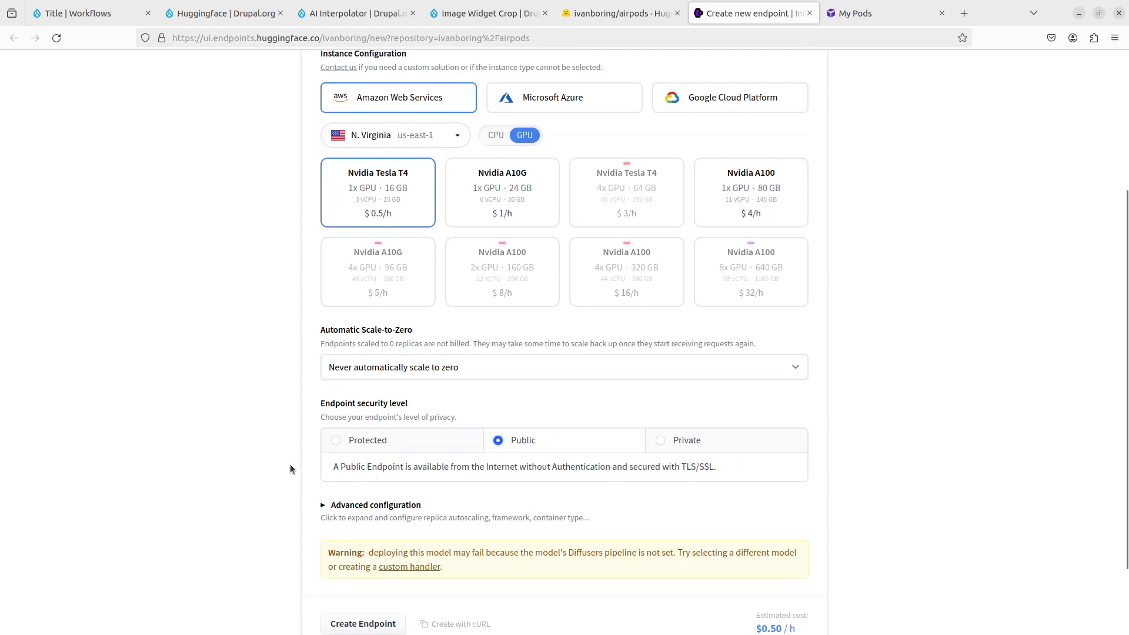
{"action": "scroll", "coordinate": [372, 441], "scroll_direction": "down", "scroll_amount": 2}
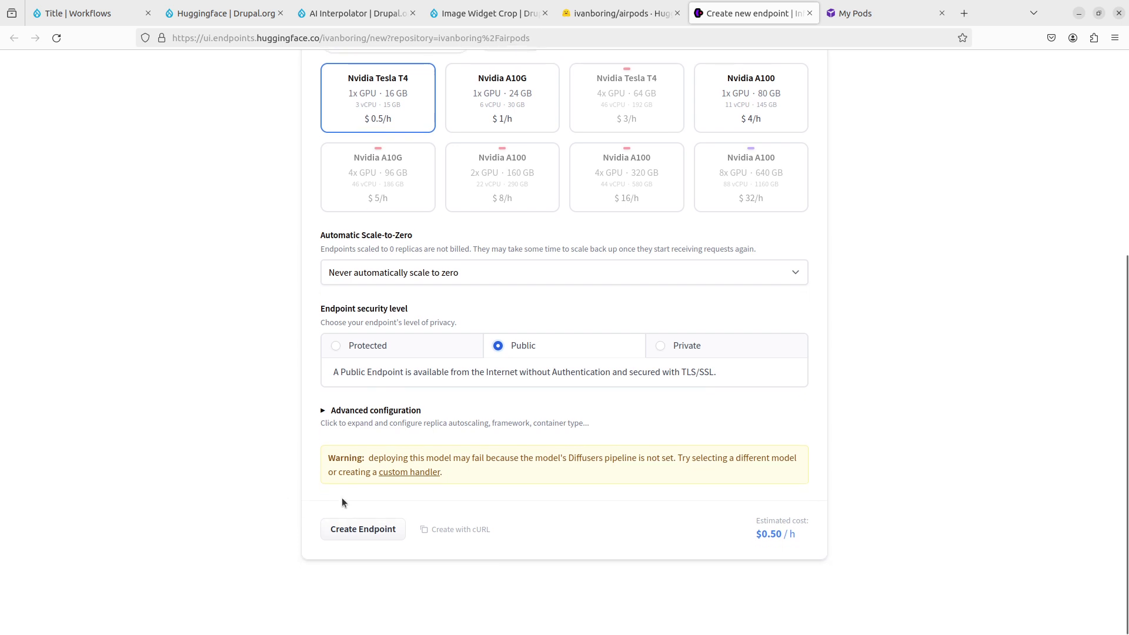
{"action": "left_click", "coordinate": [341, 537]}
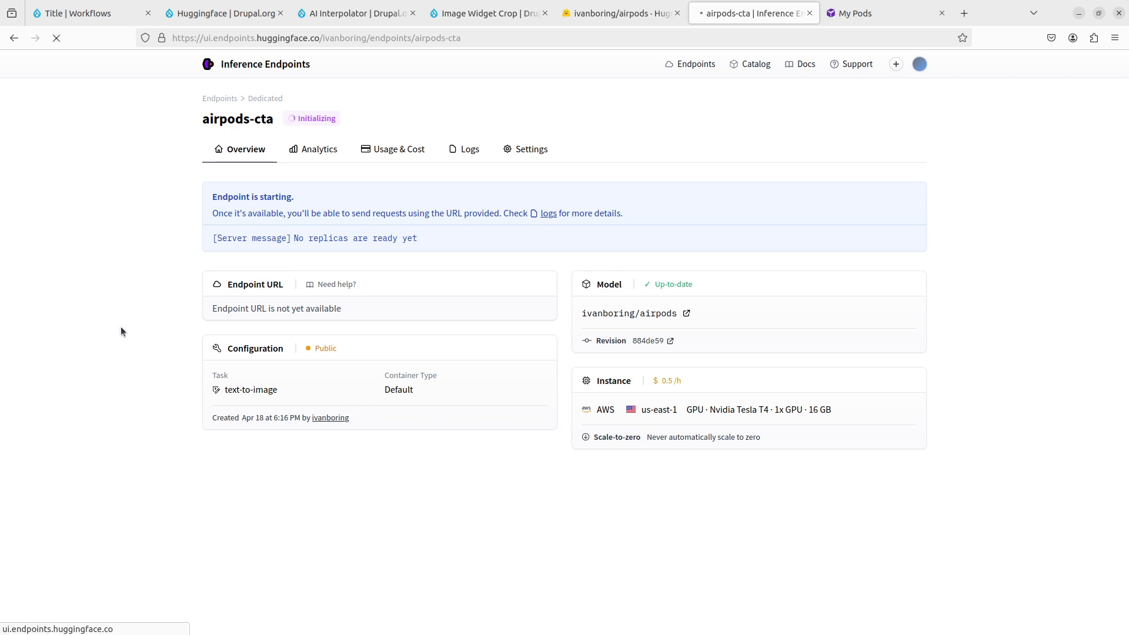
{"action": "left_click_drag", "start_coordinate": [728, 18], "coordinate": [224, 14]}
Step: Open the Generated Image field settings of the Airpods Image Generation content type
{"action": "left_click", "coordinate": [98, 5]}
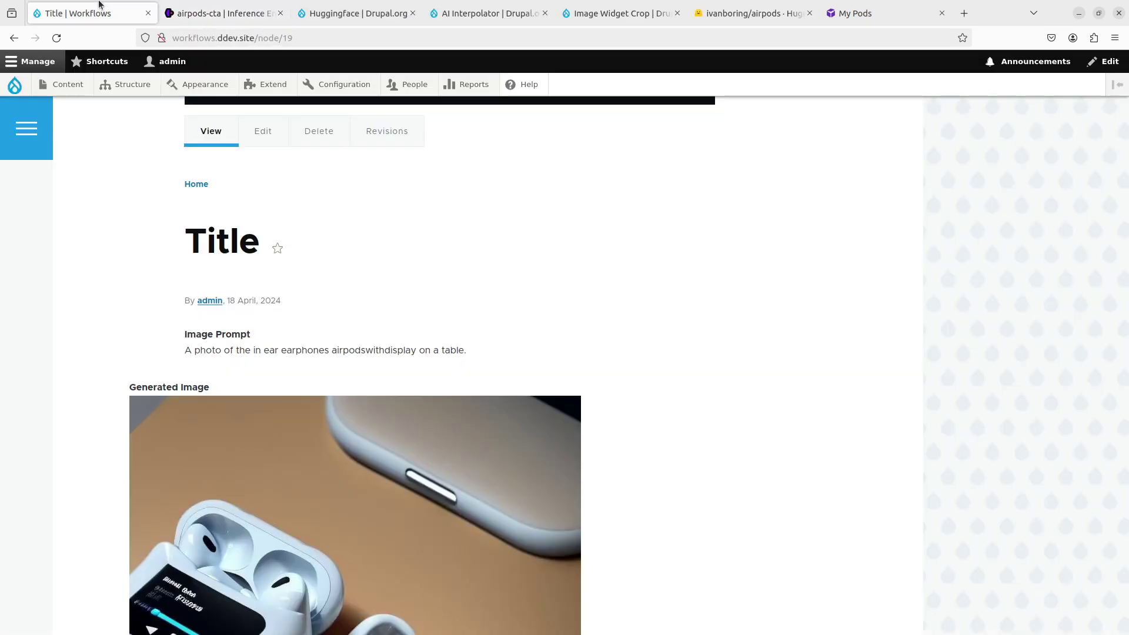
{"action": "mouse_move", "coordinate": [147, 85]}
{"action": "mouse_move", "coordinate": [156, 212]}
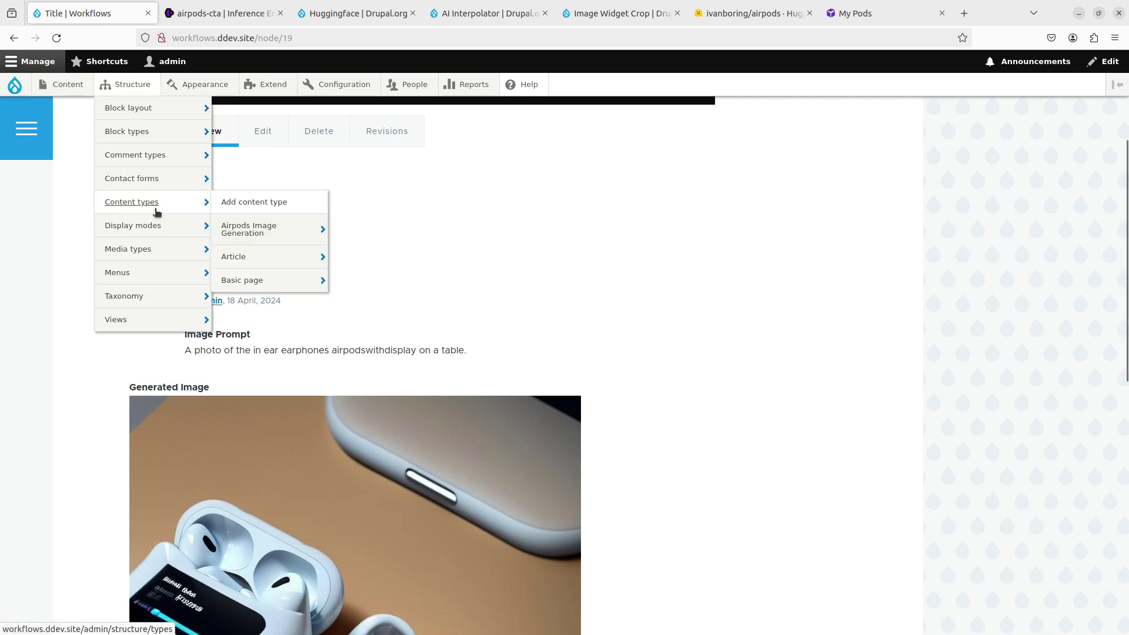
{"action": "mouse_move", "coordinate": [308, 235]}
{"action": "left_click", "coordinate": [383, 235]}
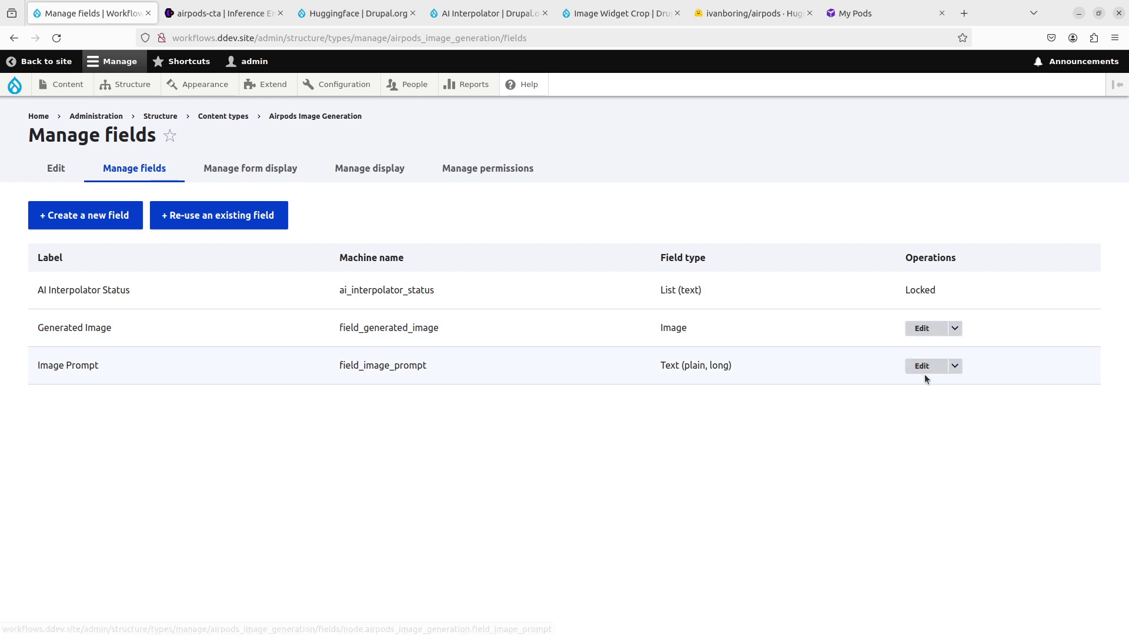
{"action": "left_click", "coordinate": [934, 332]}
Step: Under Advanced Settings, set the type of inference to Dedicated Inference (paid)
{"action": "scroll", "coordinate": [499, 478], "scroll_direction": "down", "scroll_amount": 15}
{"action": "scroll", "coordinate": [499, 474], "scroll_direction": "down", "scroll_amount": 10}
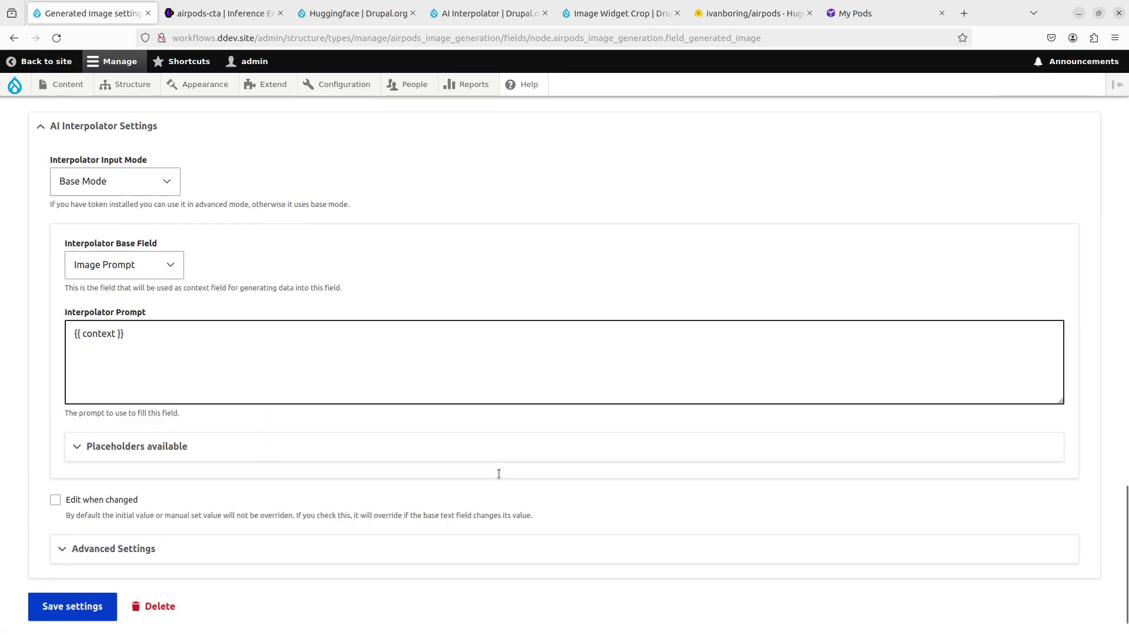
{"action": "left_click", "coordinate": [167, 505]}
{"action": "scroll", "coordinate": [215, 439], "scroll_direction": "down", "scroll_amount": 5}
{"action": "scroll", "coordinate": [215, 439], "scroll_direction": "down", "scroll_amount": 1}
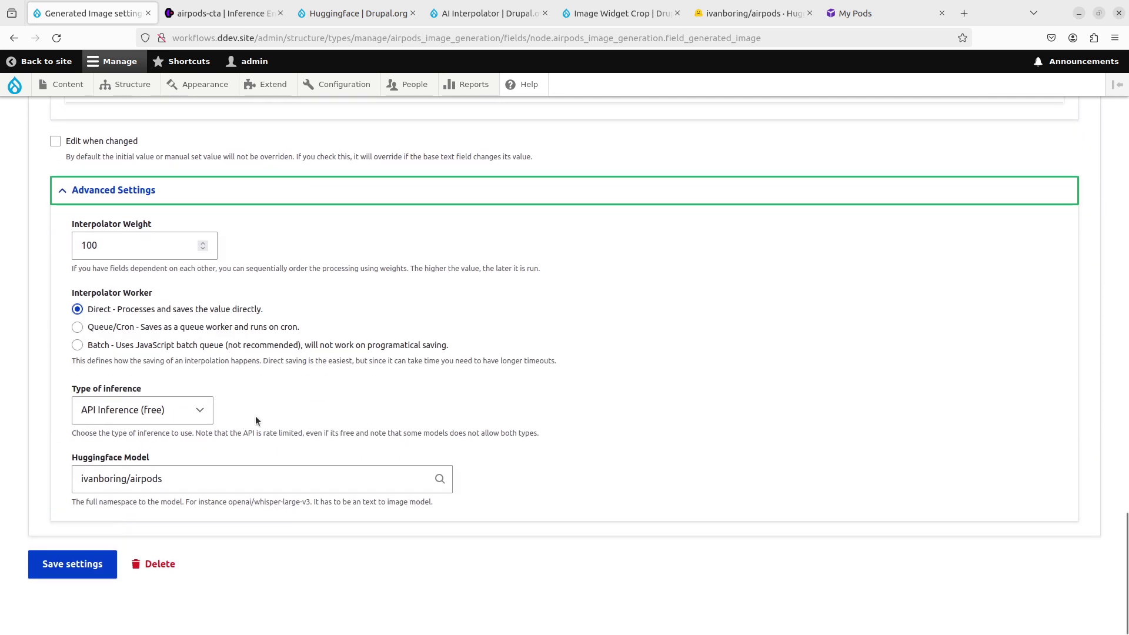
{"action": "left_click", "coordinate": [202, 406]}
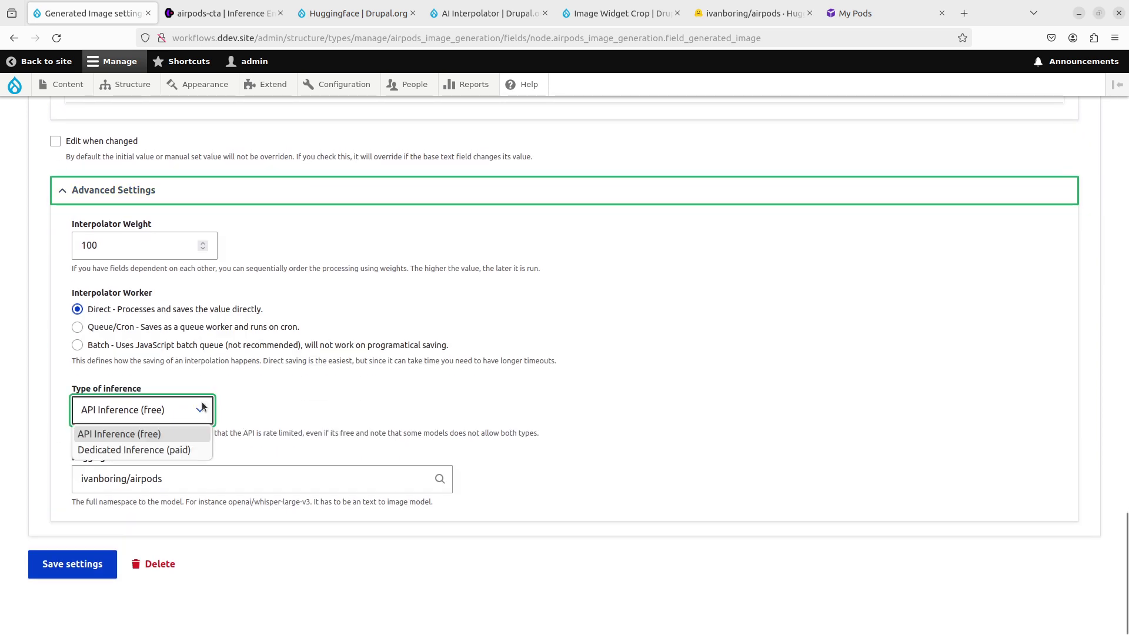
{"action": "left_click", "coordinate": [178, 450]}
{"action": "left_click", "coordinate": [225, 13]}
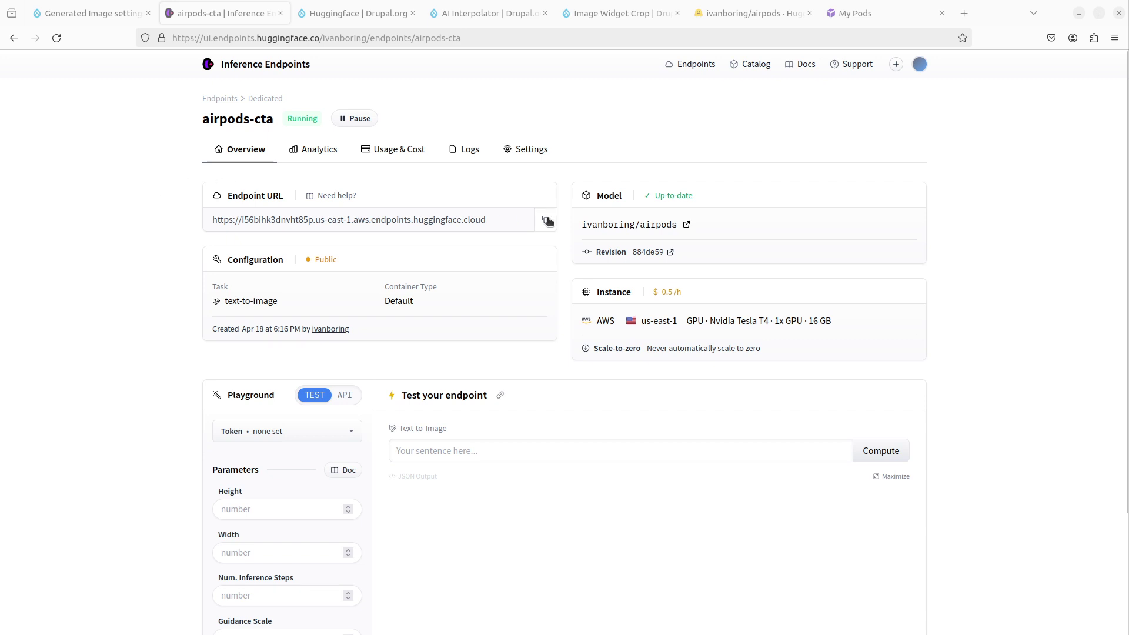
Step: Paste the airpods-cta endpoint URL into Huggingface Endpoint URL and save the field settings
{"action": "left_click", "coordinate": [545, 220]}
{"action": "left_click", "coordinate": [88, 13]}
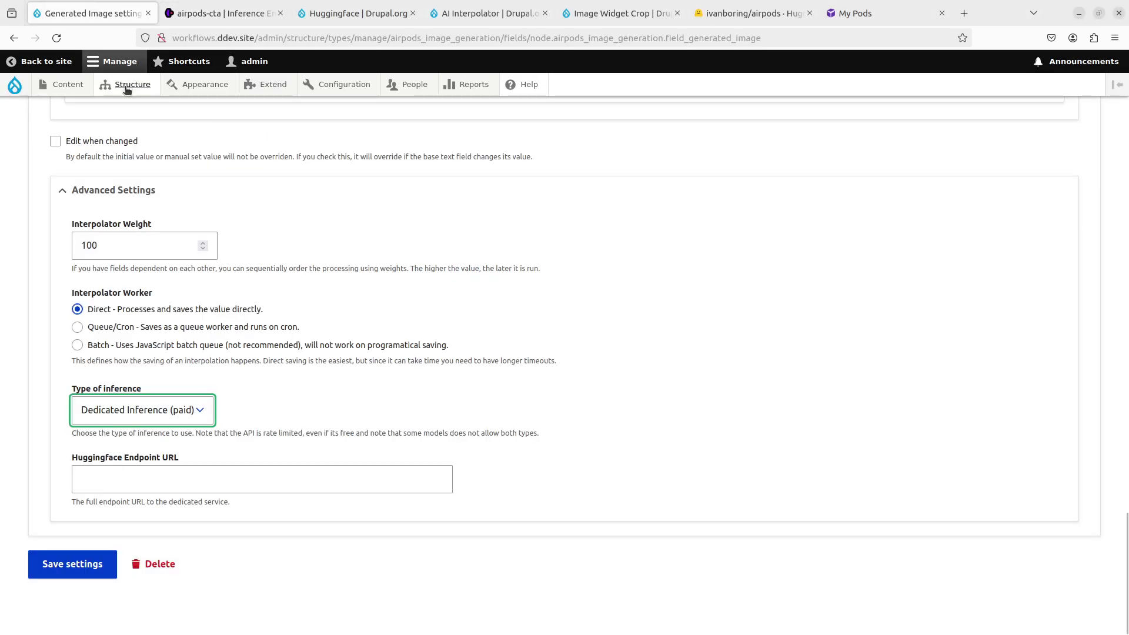
{"action": "left_click", "coordinate": [227, 5]}
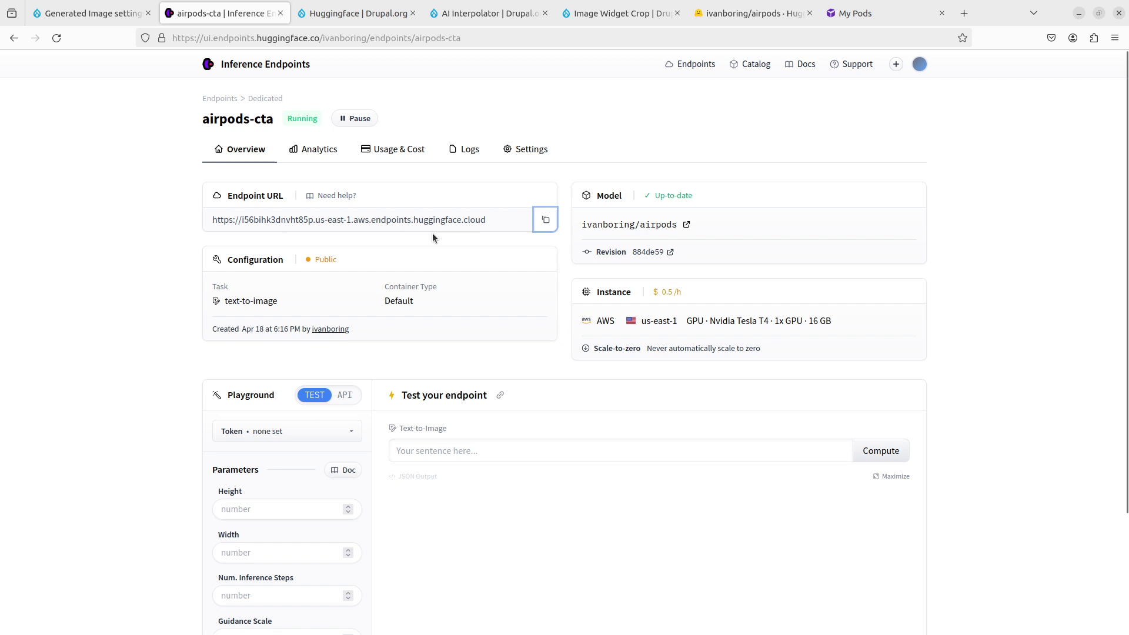
{"action": "left_click", "coordinate": [89, 13]}
{"action": "left_click", "coordinate": [177, 479]}
{"action": "key", "text": "ctrl+v"}
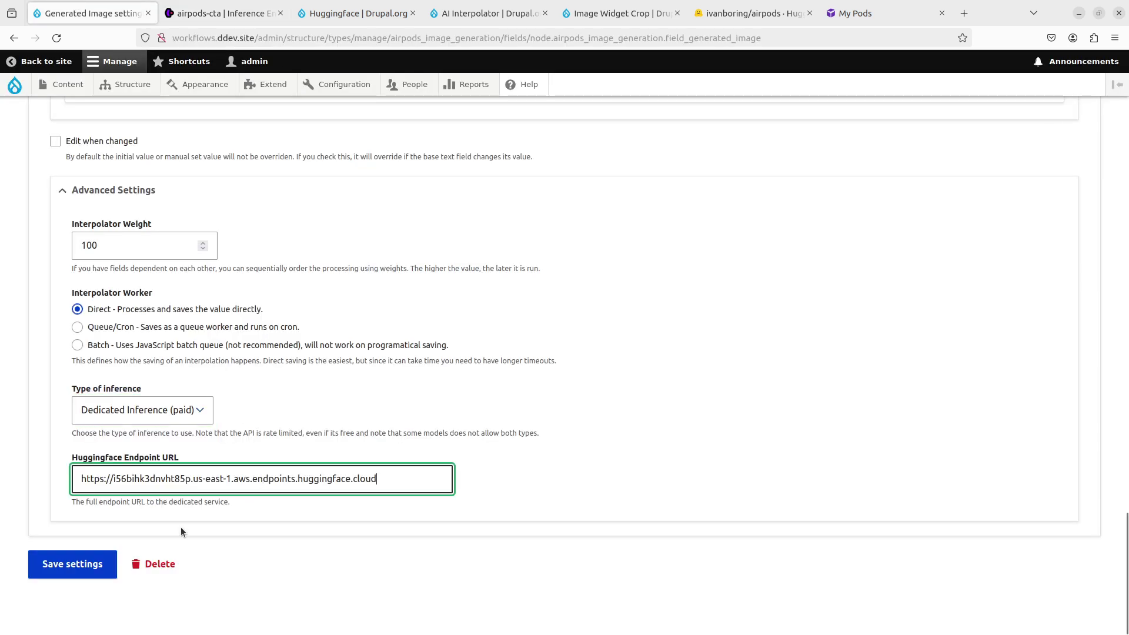
{"action": "left_click", "coordinate": [54, 566]}
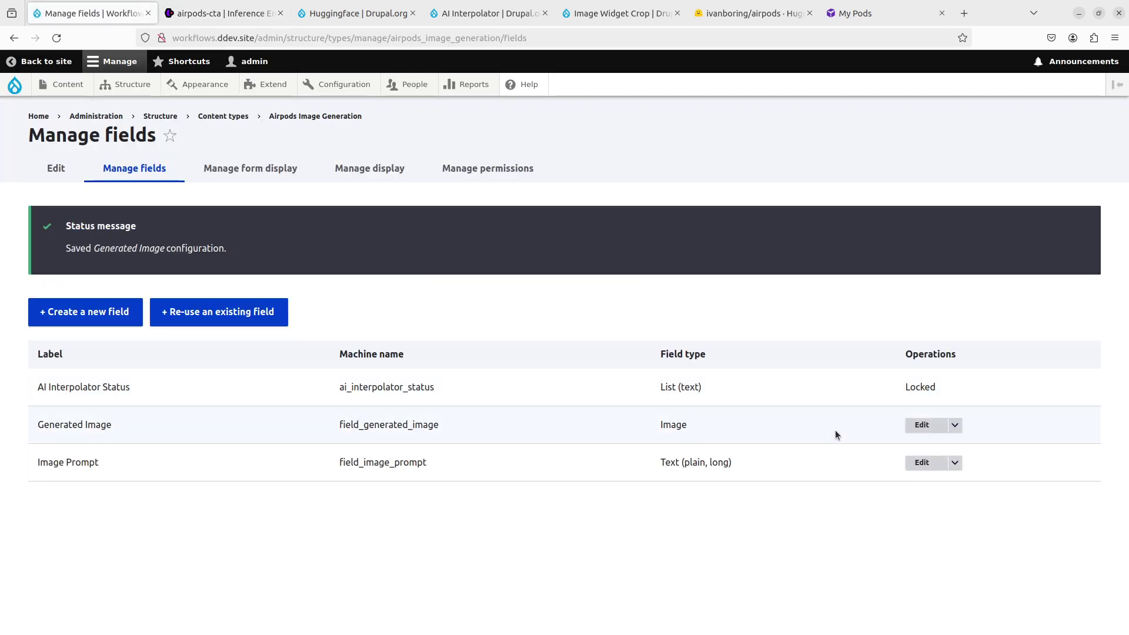
Step: Start a new Airpods Image Generation item and paste the clipboard into its Image Prompt
{"action": "left_click", "coordinate": [353, 13]}
{"action": "left_click", "coordinate": [105, 16]}
{"action": "mouse_move", "coordinate": [62, 84]}
{"action": "mouse_move", "coordinate": [75, 108]}
{"action": "left_click", "coordinate": [162, 106]}
{"action": "left_click", "coordinate": [371, 322]}
{"action": "key", "text": "ctrl+v"}
Step: Replace the pasted URL with the airpodswithdisplay prompt plus 'on a table', title it 'Title', and save
{"action": "key", "text": "ctrl+z"}
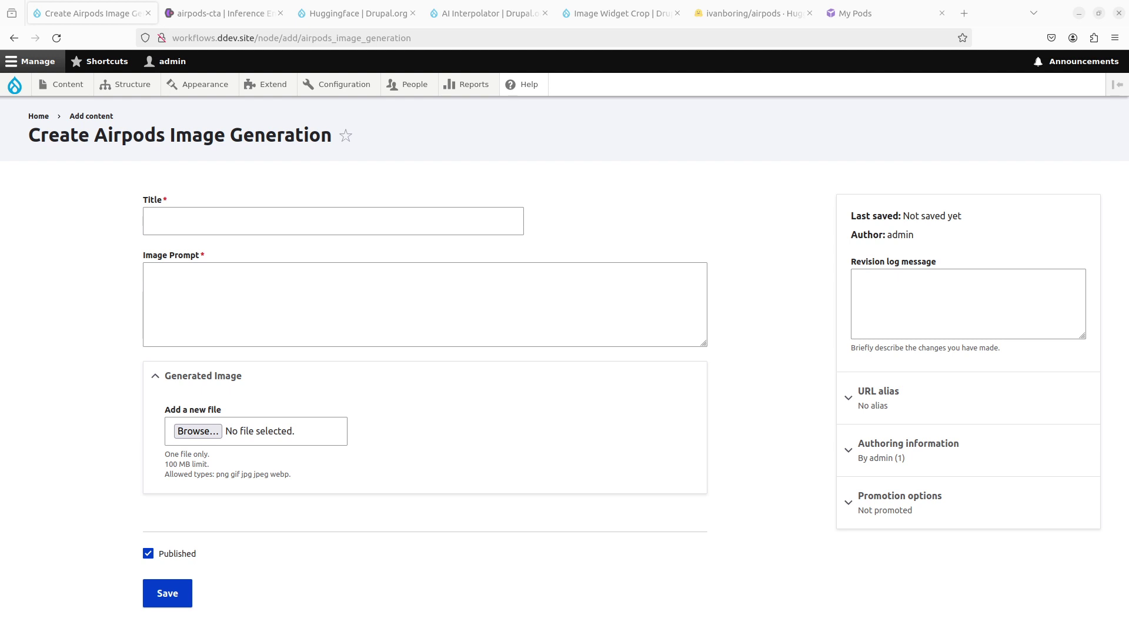
{"action": "left_click", "coordinate": [461, 313]}
{"action": "key", "text": "ctrl+v"}
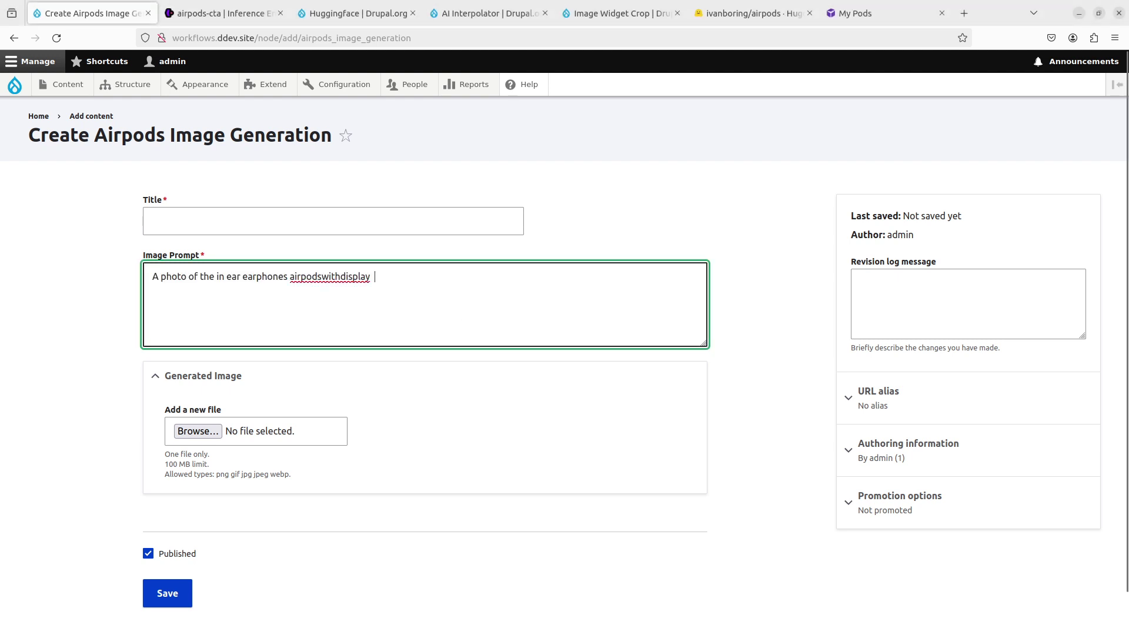
{"action": "type", "text": "on a table"}
{"action": "key", "text": "shift+Tab"}
{"action": "type", "text": "Title"}
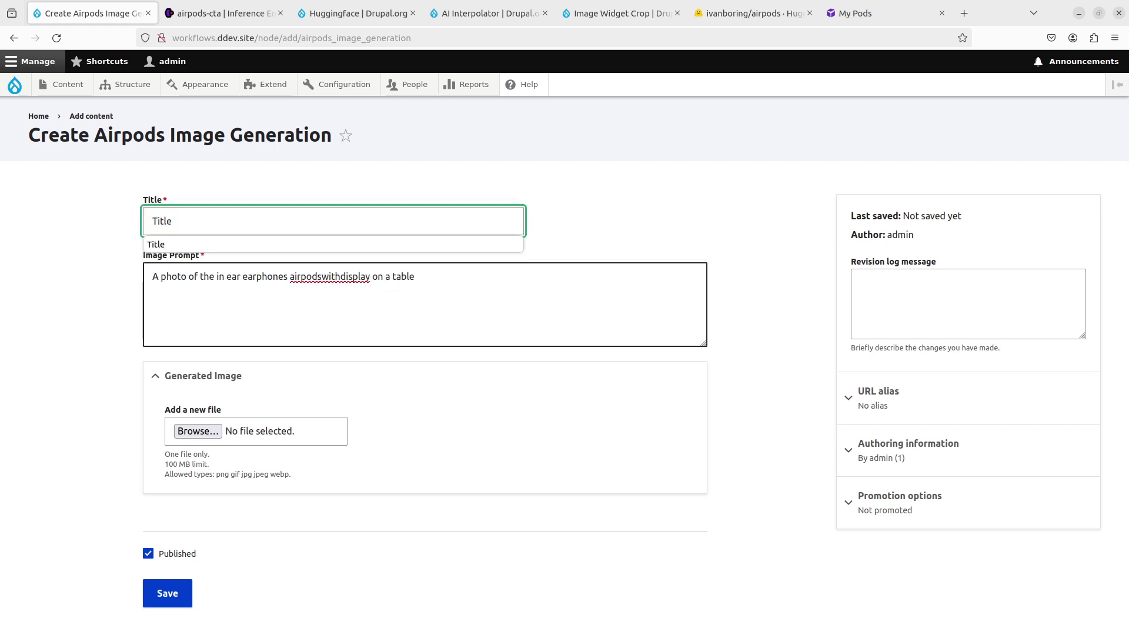
{"action": "scroll", "coordinate": [170, 565], "scroll_direction": "down", "scroll_amount": 1}
{"action": "left_click", "coordinate": [166, 553]}
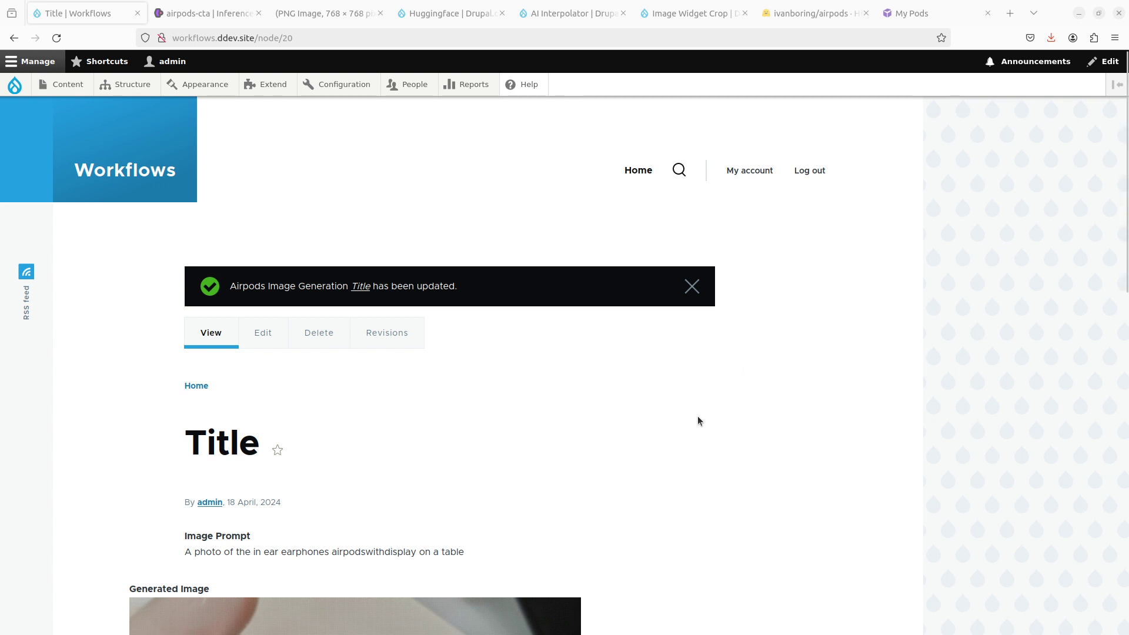
Step: Scroll down node/20 until the generated earbud case with a display is fully visible
{"action": "scroll", "coordinate": [697, 415], "scroll_direction": "down", "scroll_amount": 3}
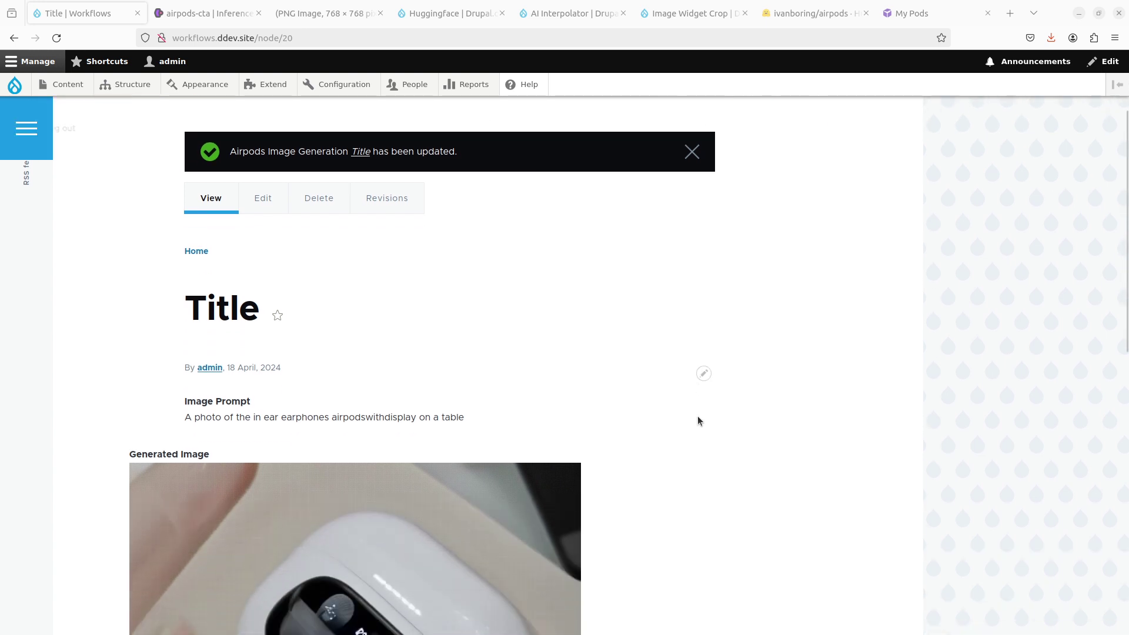
{"action": "scroll", "coordinate": [698, 419], "scroll_direction": "down", "scroll_amount": 3}
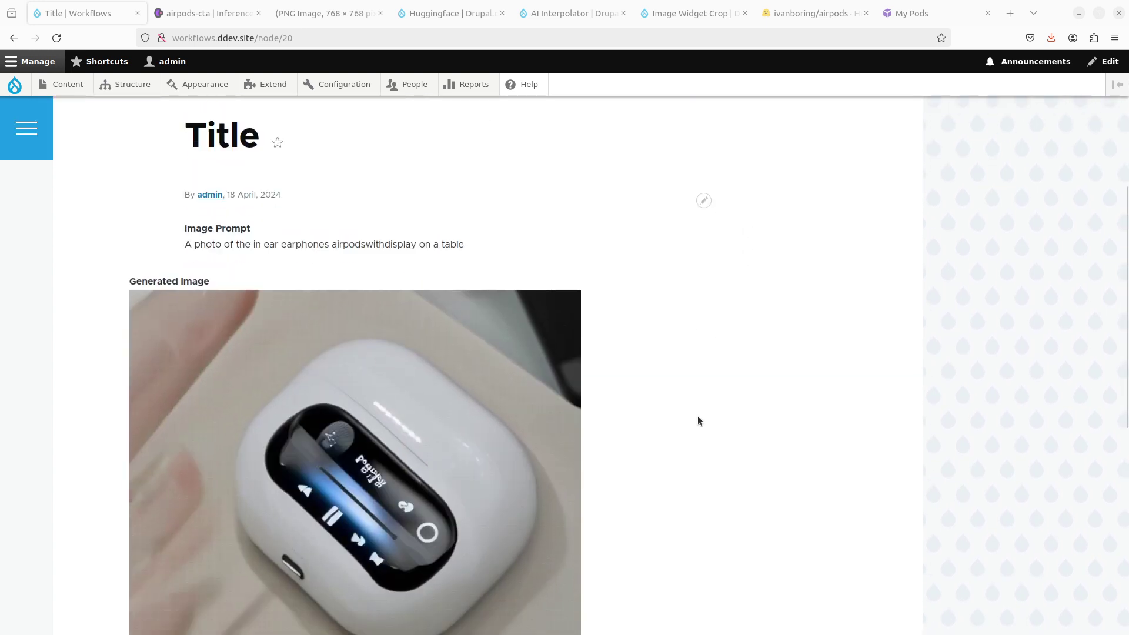
{"action": "scroll", "coordinate": [698, 415], "scroll_direction": "down", "scroll_amount": 3}
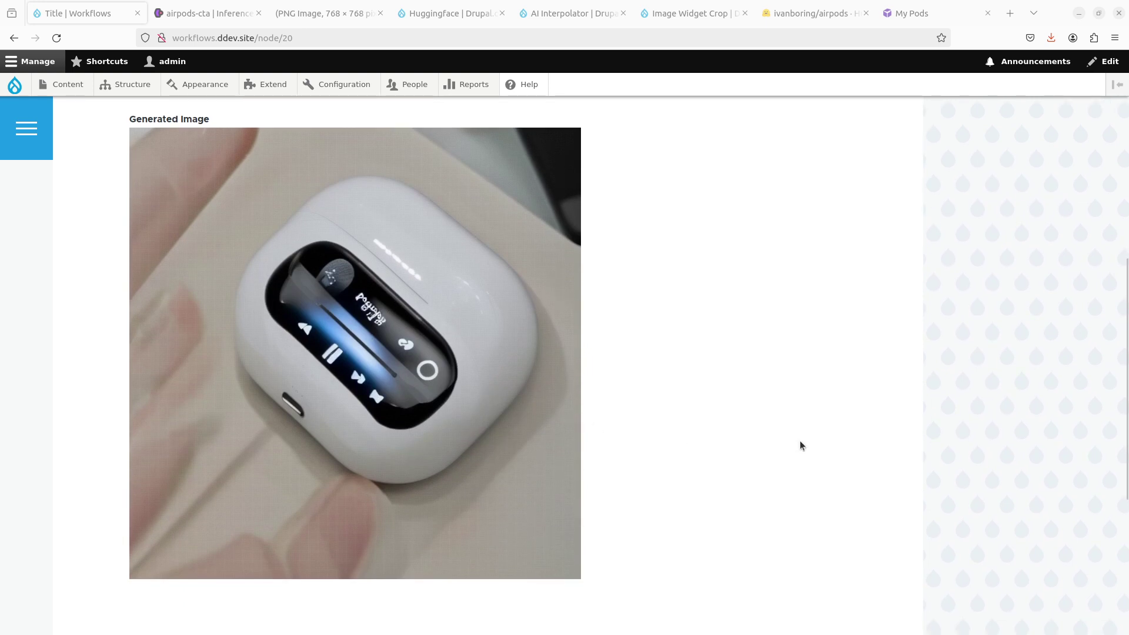